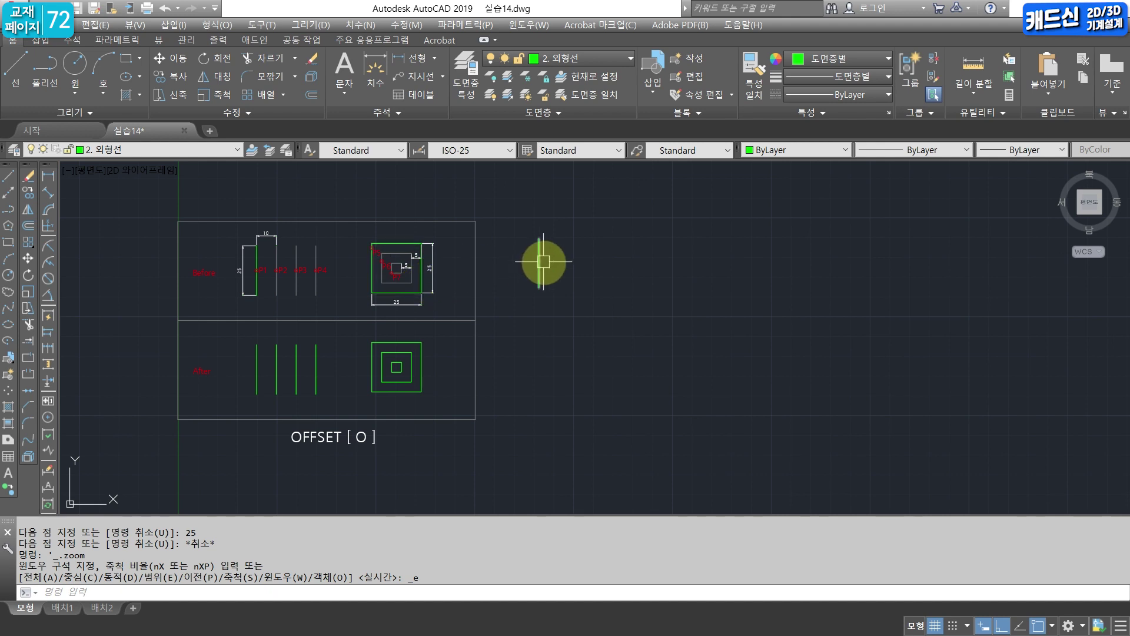
Erase the existing vertical line beside the OFFSET example table.
click(542, 261)
text(E)
key(Return)
Draw a vertical line 25 units long downward in the empty area beside the example table's Before row.
text(L)
key(Return)
click(533, 237)
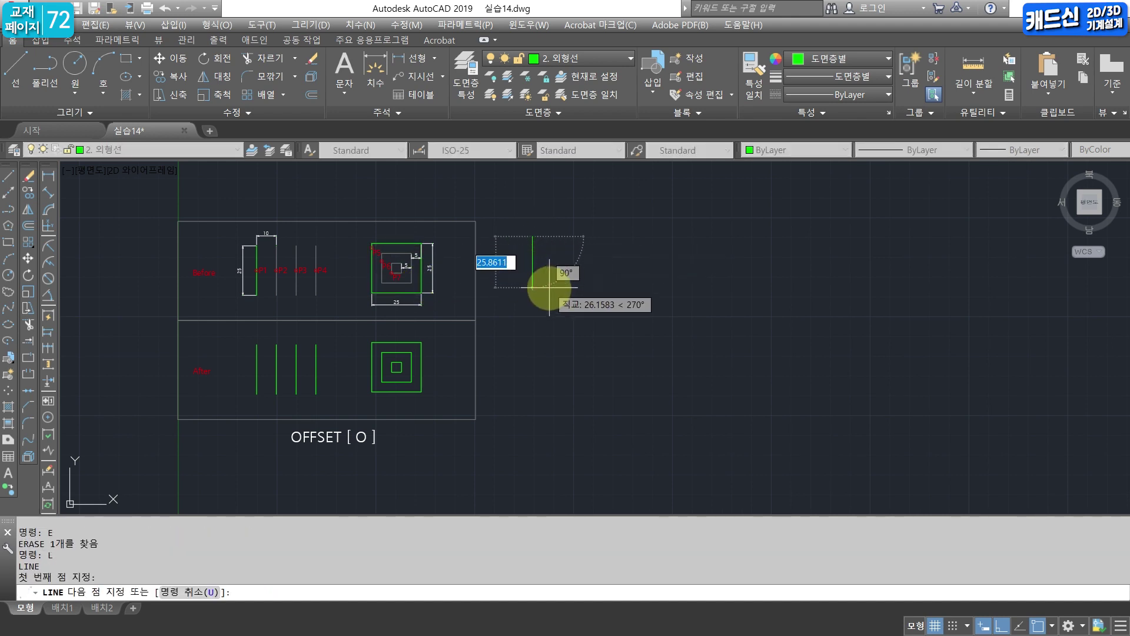
text(25)
key(Return)
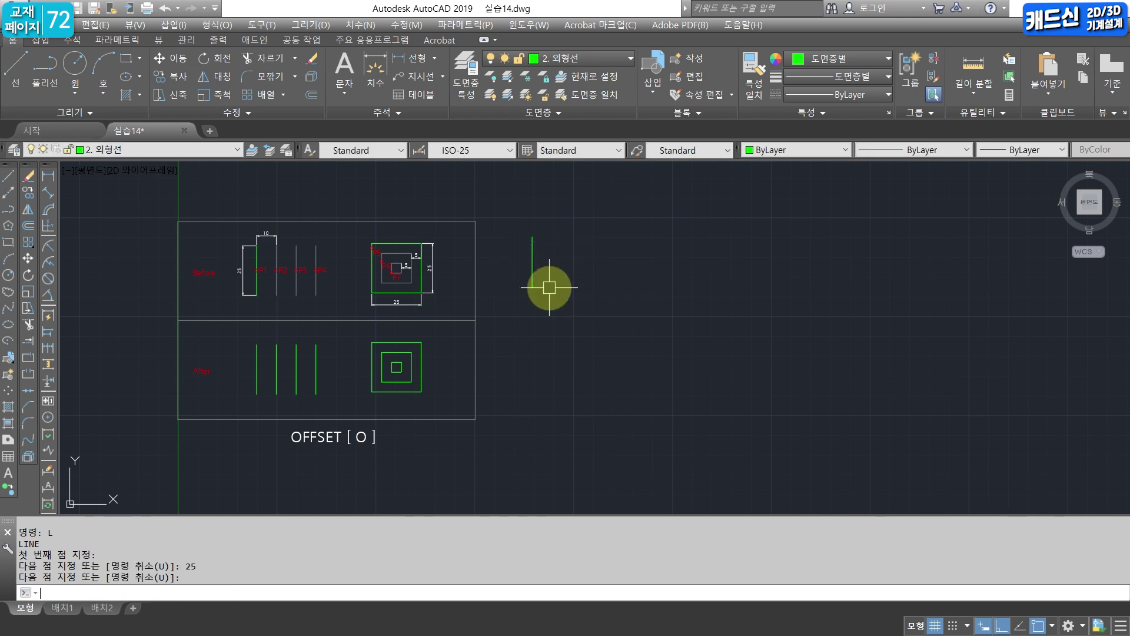
key(Return)
Turn on lineweight display for the drawing.
text(LW)
key(Return)
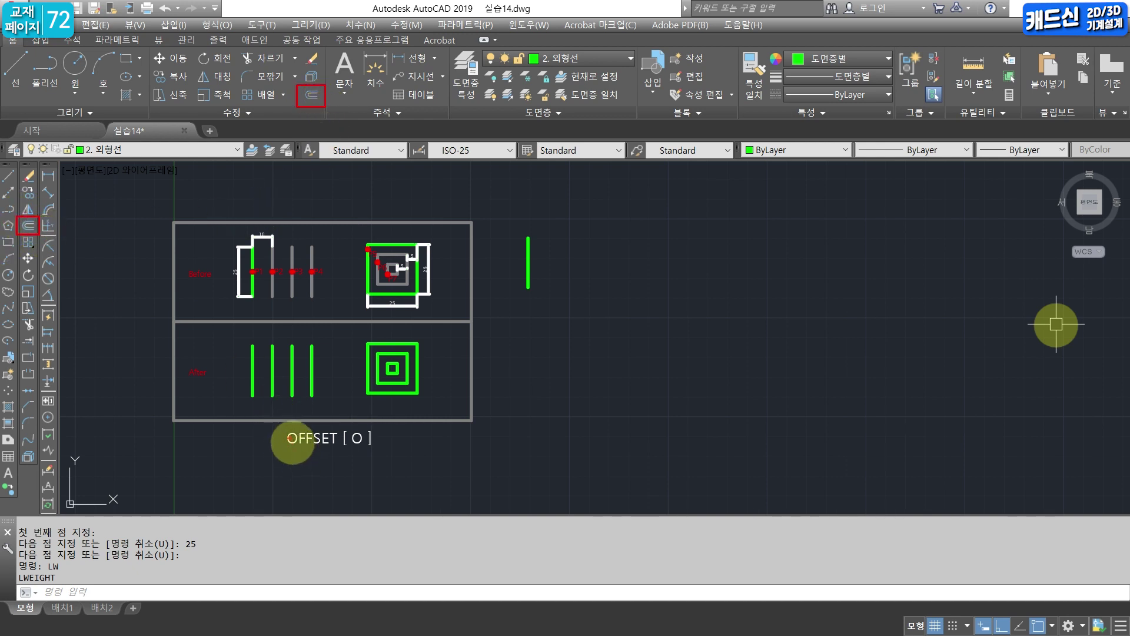
drag(276, 426, 384, 451)
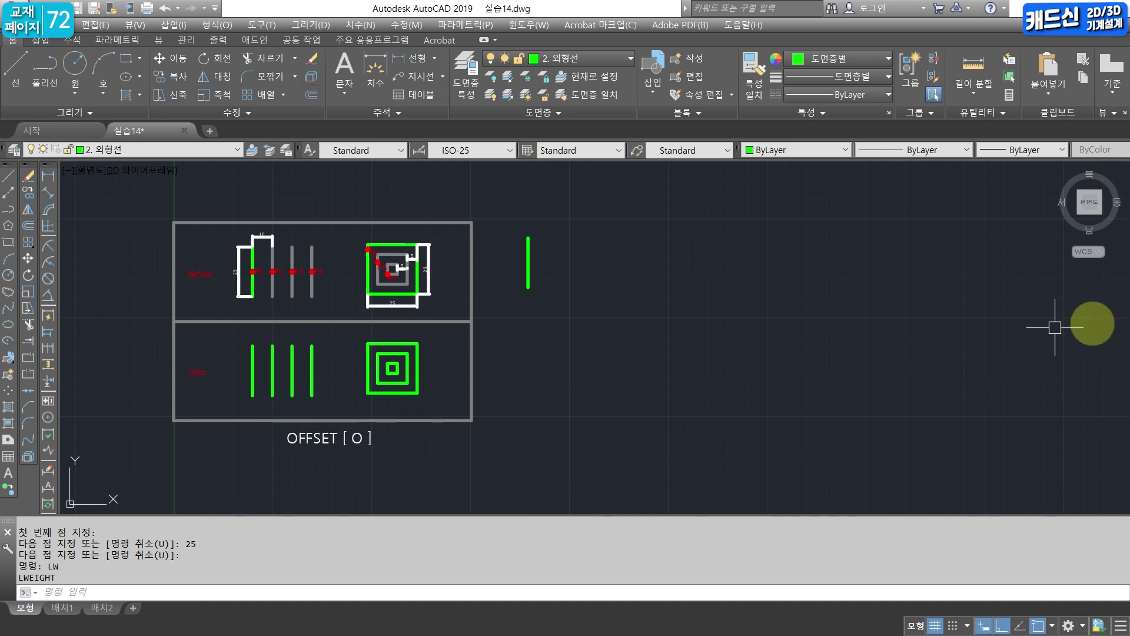
Offset the 25-unit vertical line by 10 units to its right.
click(629, 551)
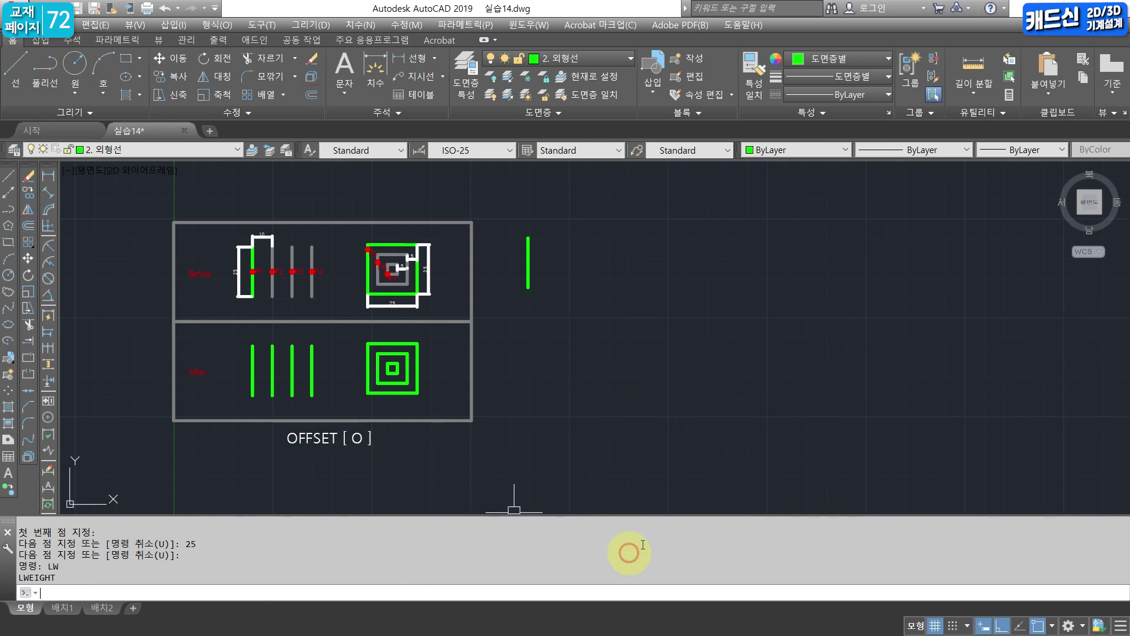
text(o)
key(Return)
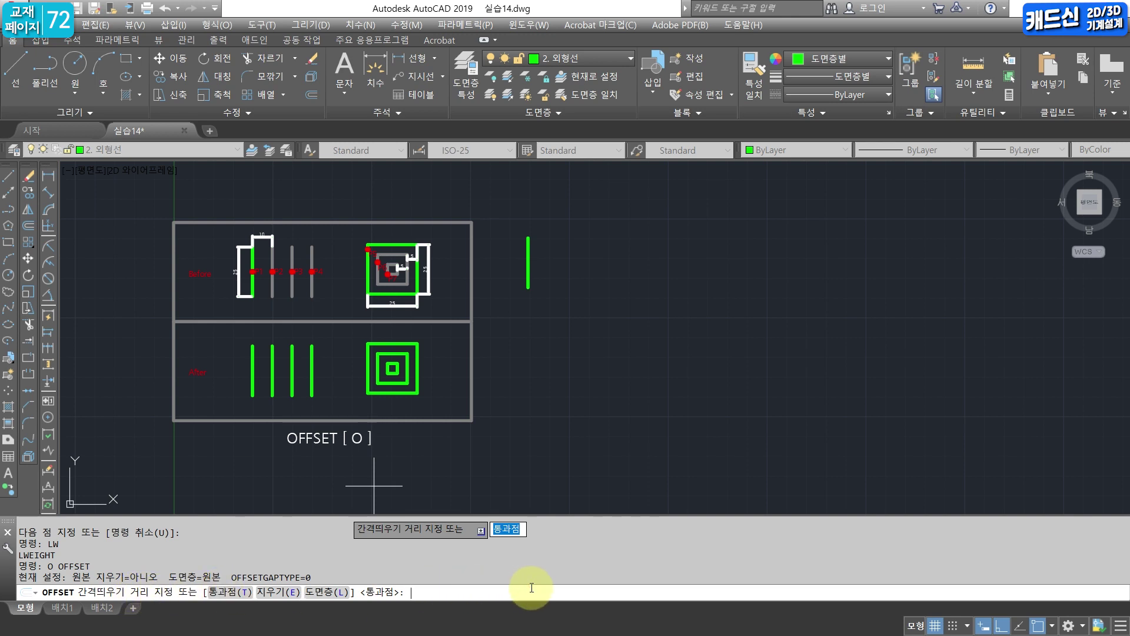
key(Return)
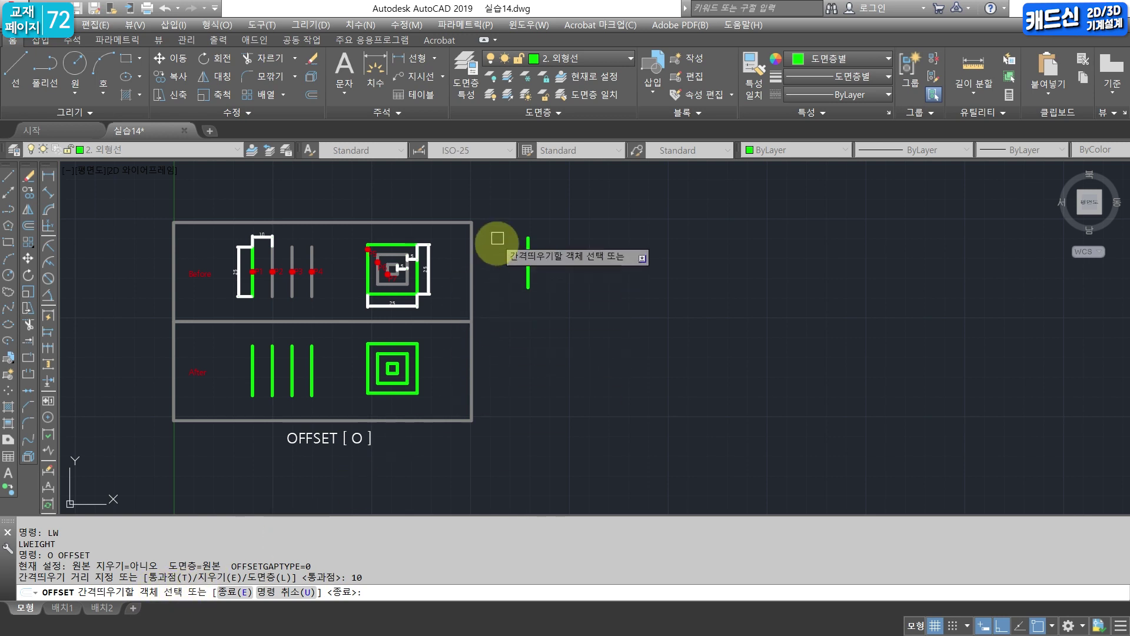
click(527, 252)
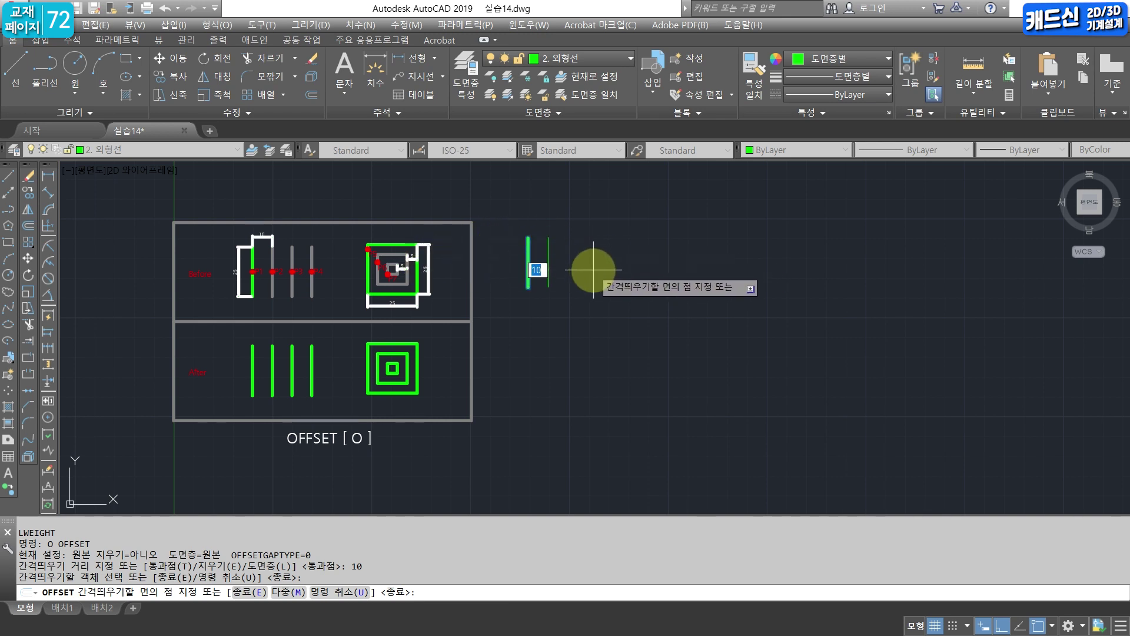
click(594, 270)
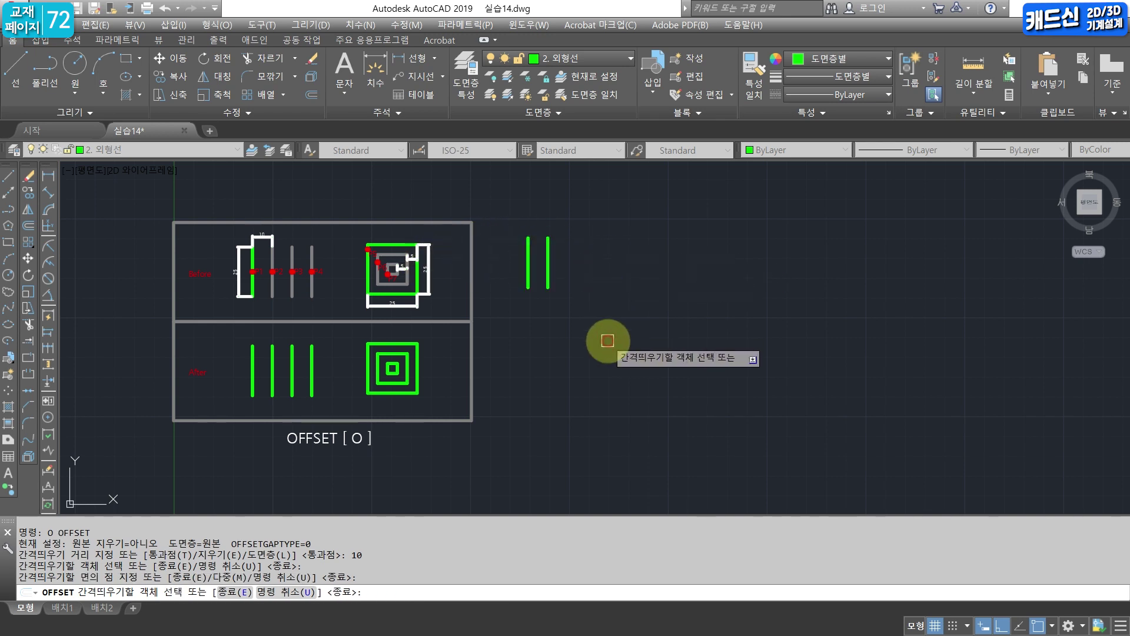
Offset each newest vertical line another 10 units to the right, three more times, and end the Offset command.
click(546, 248)
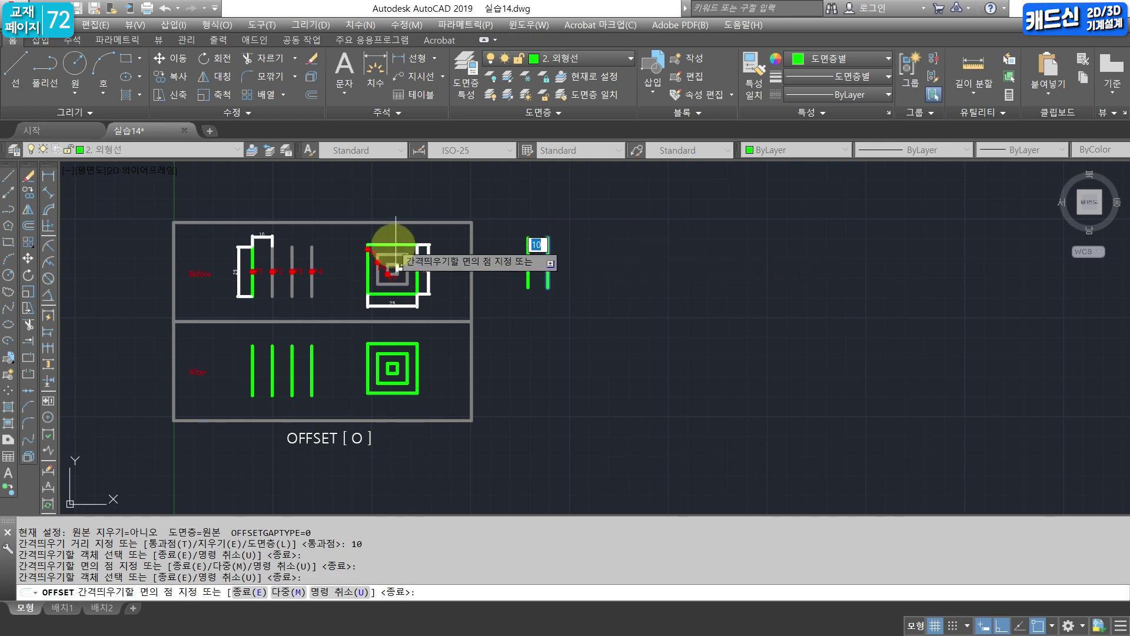
click(691, 262)
click(568, 257)
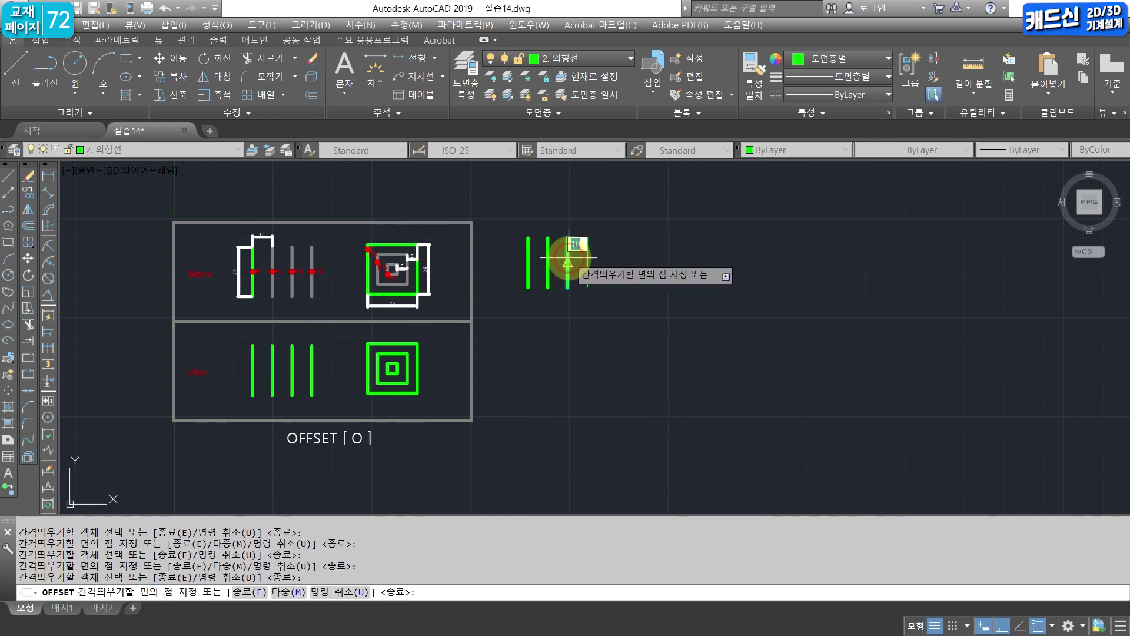
click(664, 259)
click(587, 257)
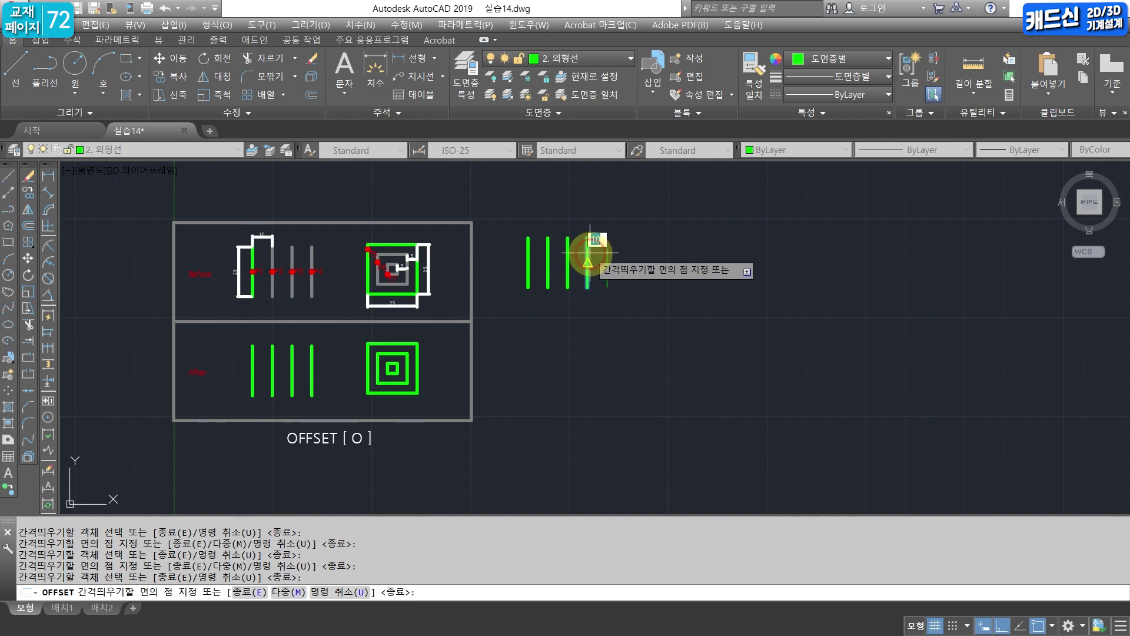
click(647, 258)
key(Escape)
Draw a 25 by 25 square from four separate lines to the right of the five parallel lines.
middle_drag(653, 305, 556, 309)
text(l)
key(Return)
click(559, 237)
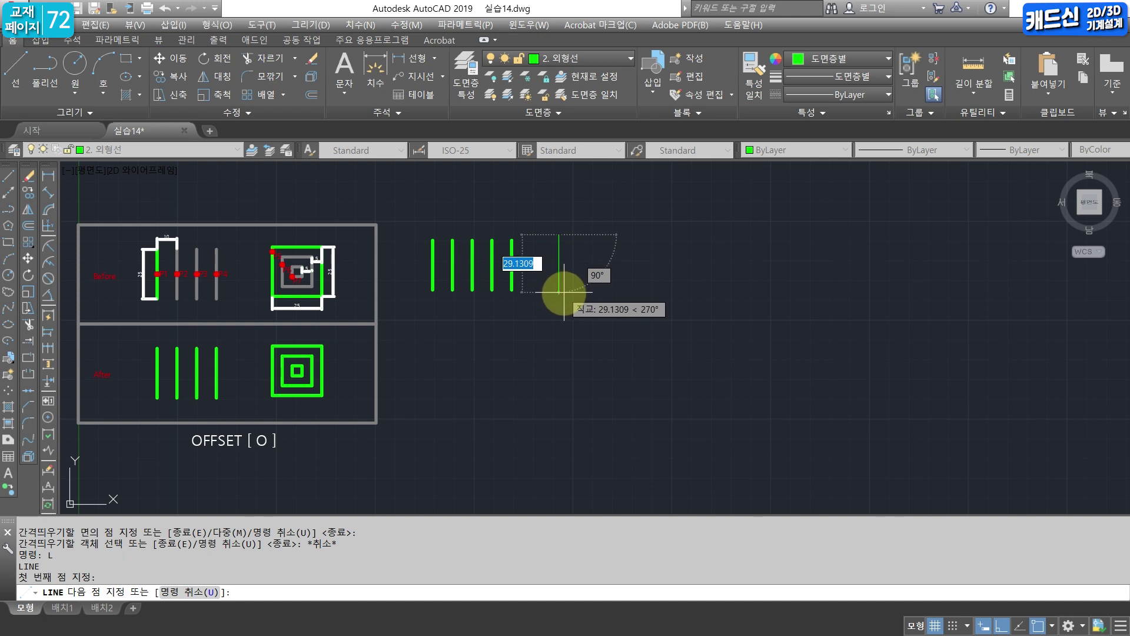
text(25)
key(Return)
text(2)
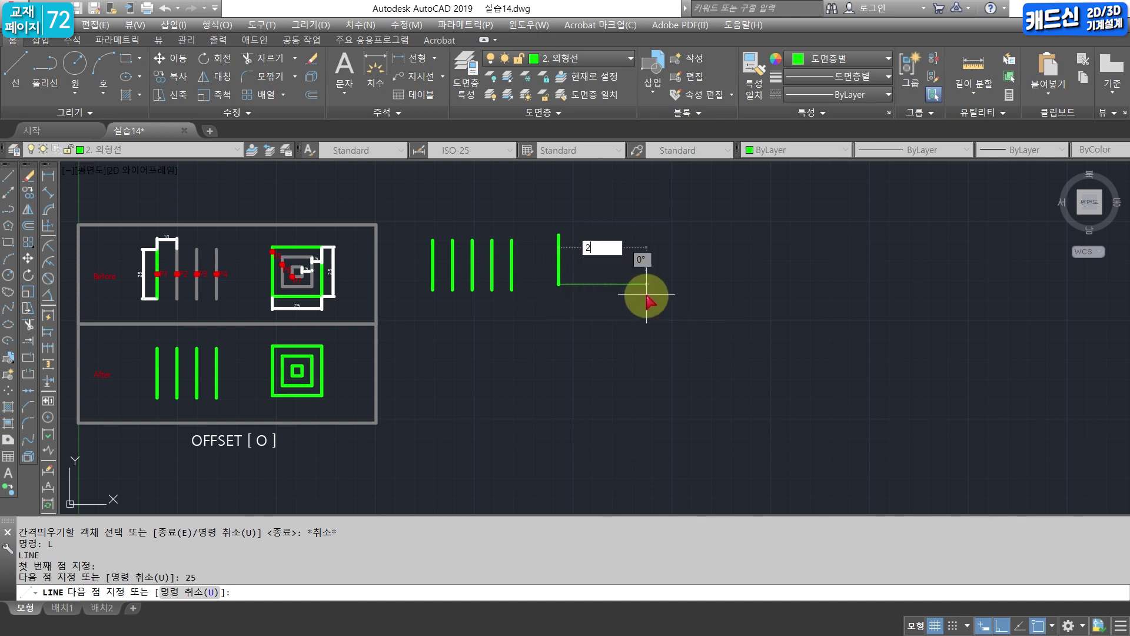
text(5)
key(Return)
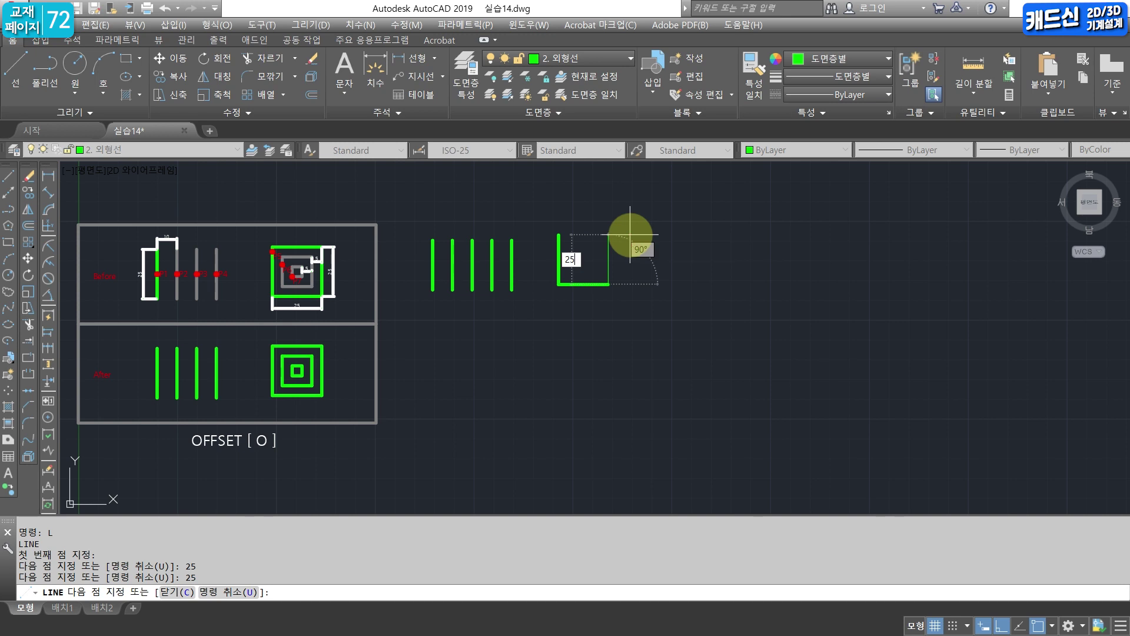
text(25)
key(Return)
click(558, 235)
key(Escape)
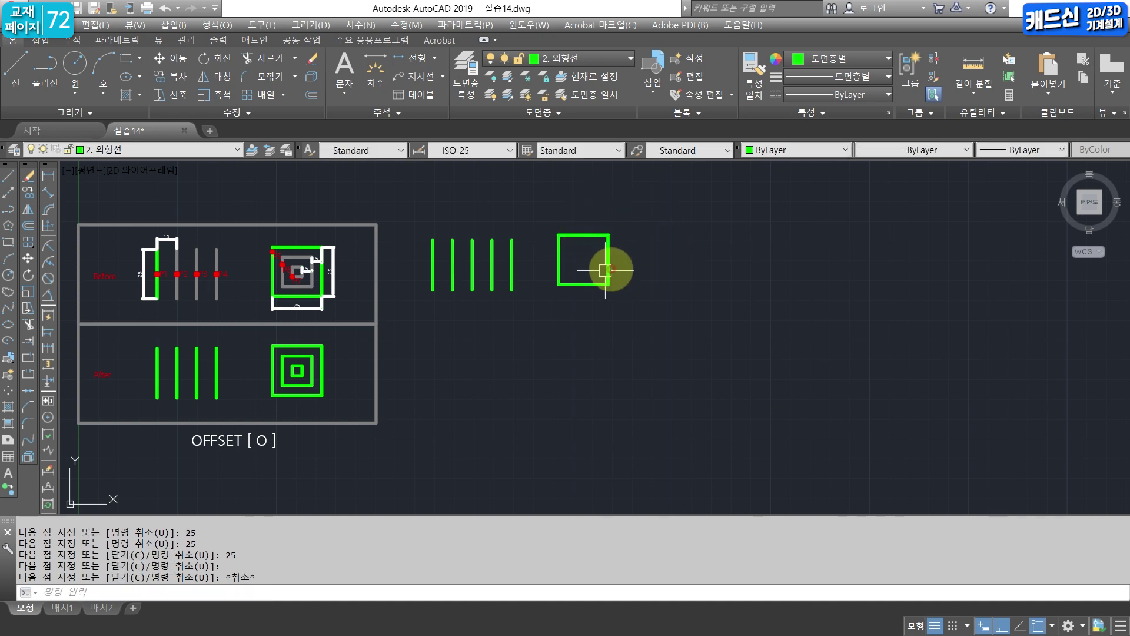
Draw a 25 by 25 square with the Rectangle command to the right of the square made of separate lines.
scroll(606, 268, up, 4)
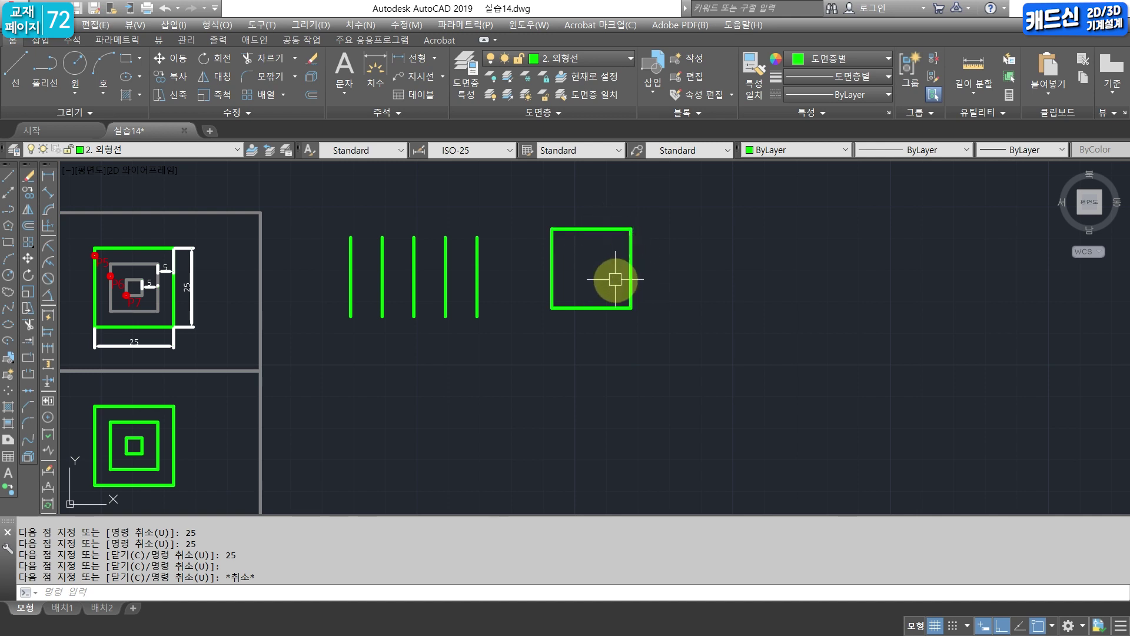
mouse_move(598, 303)
middle_down()
mouse_move(565, 306)
mouse_move(479, 172)
middle_up()
mouse_move(559, 302)
middle_down()
mouse_move(527, 299)
mouse_move(504, 318)
middle_up()
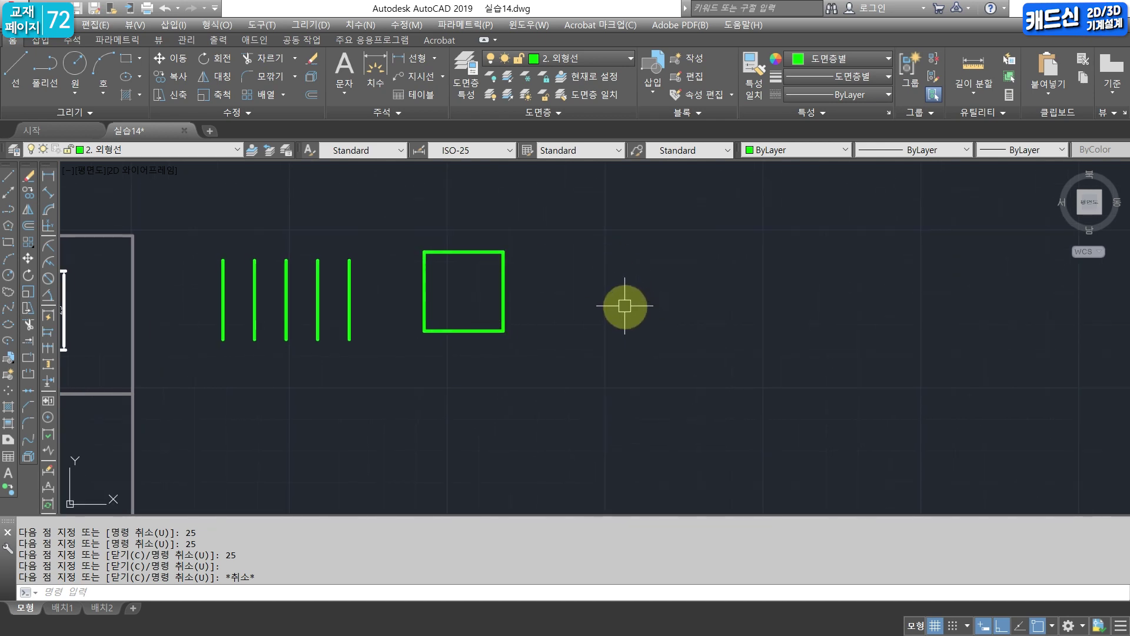
text(E)
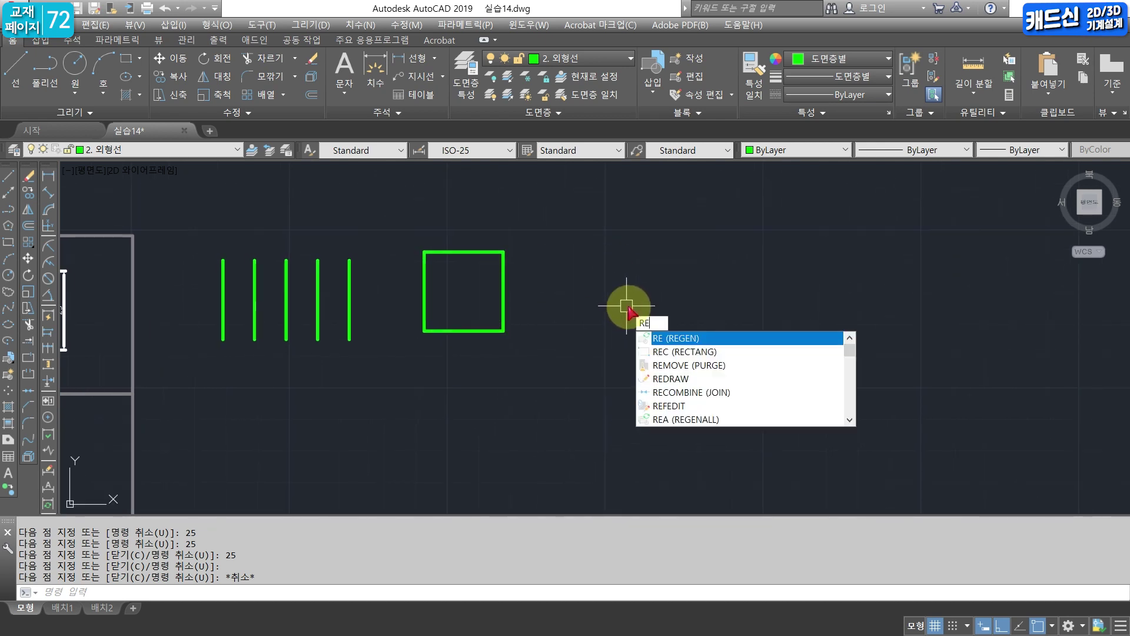
text(C)
key(Return)
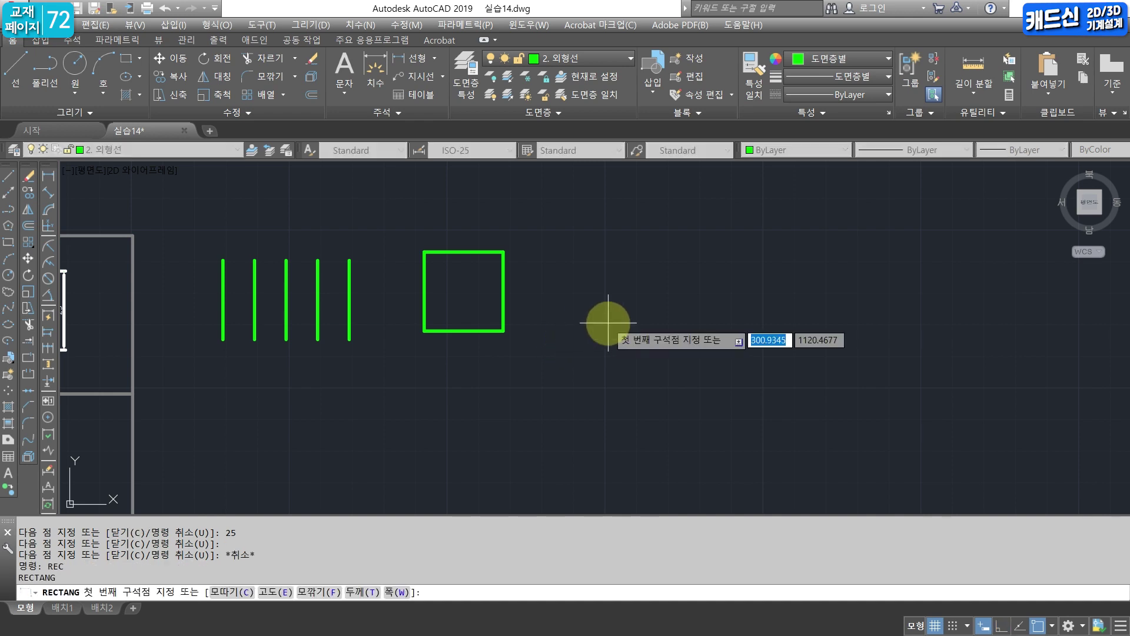
click(609, 322)
key(Tab)
key(Return)
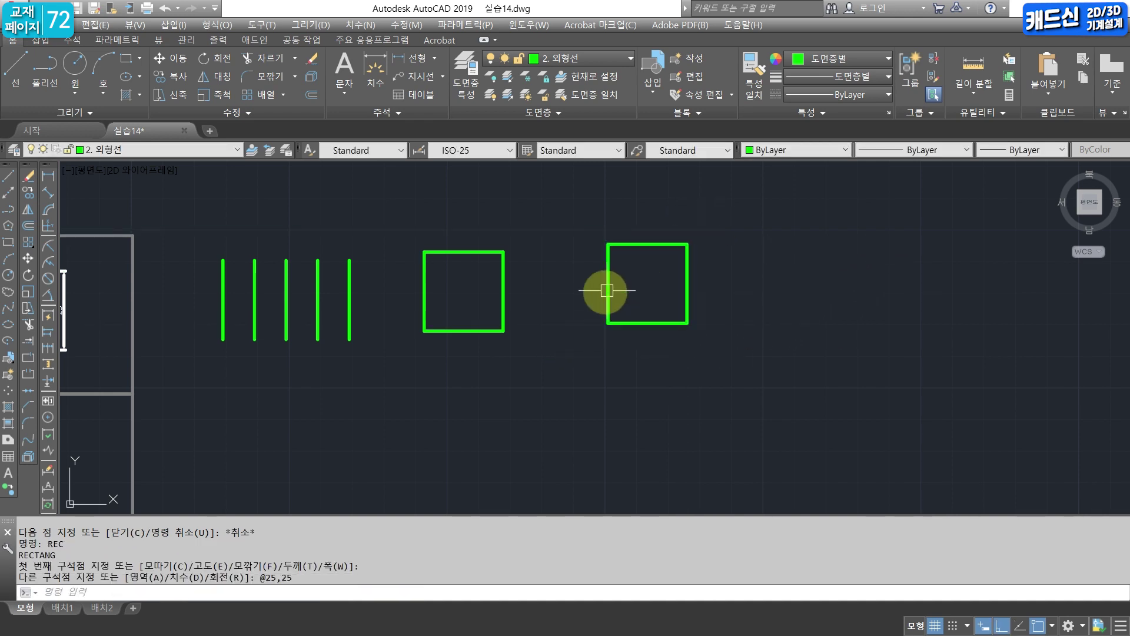
Compare how the two squares select by picking separate sides of the line-drawn square and one edge of the rectangle.
middle_drag(613, 308, 603, 316)
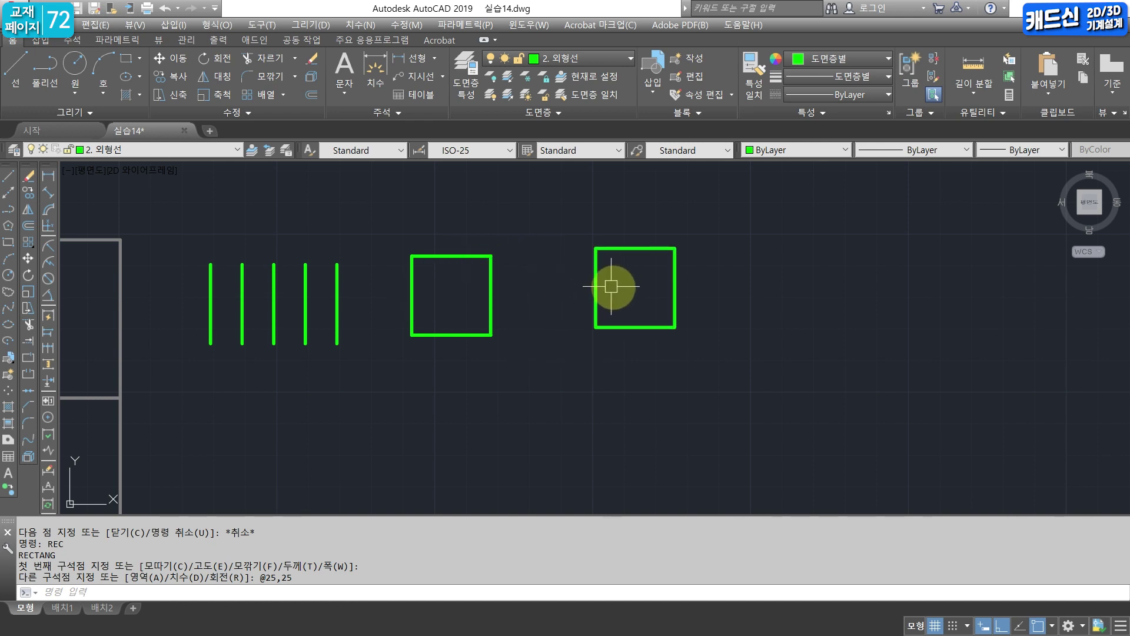
click(415, 272)
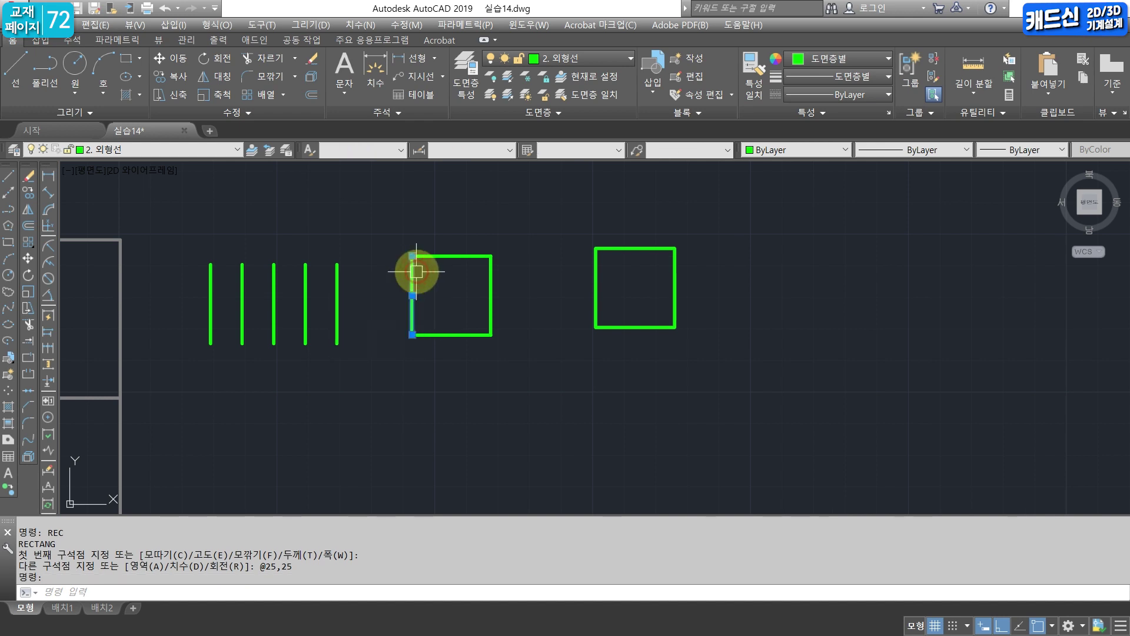
click(451, 256)
click(491, 289)
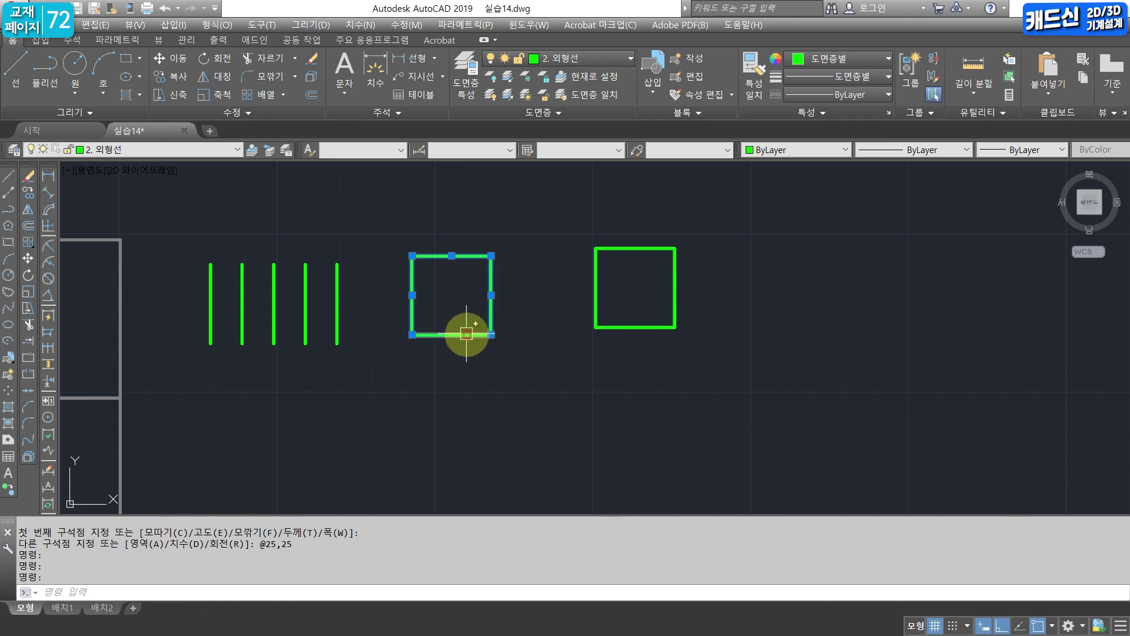
key(Escape)
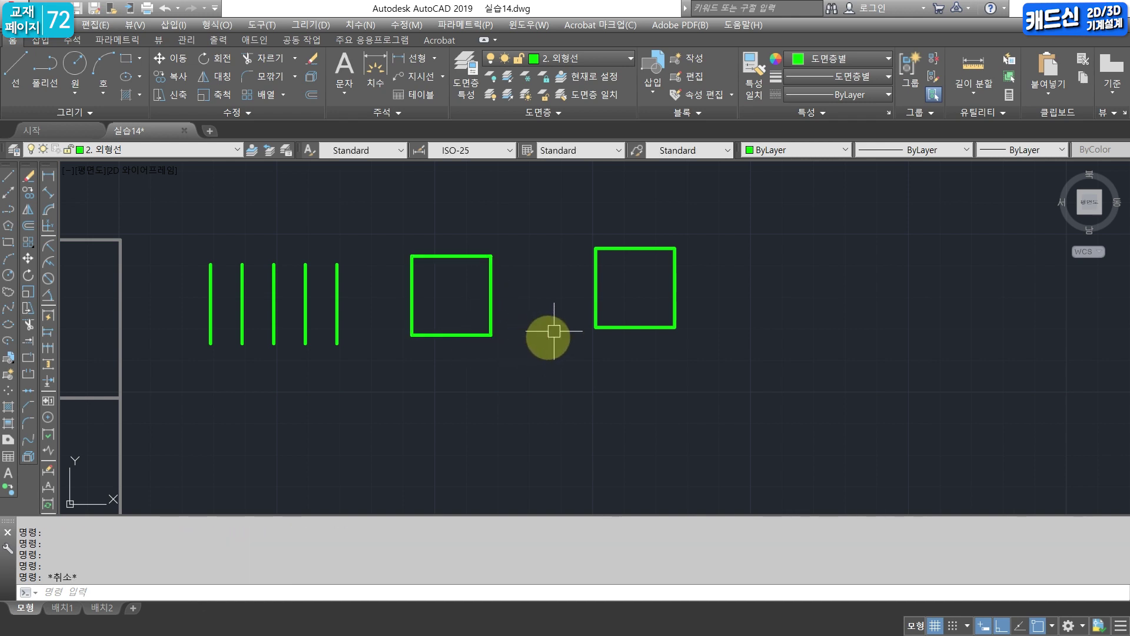
click(633, 248)
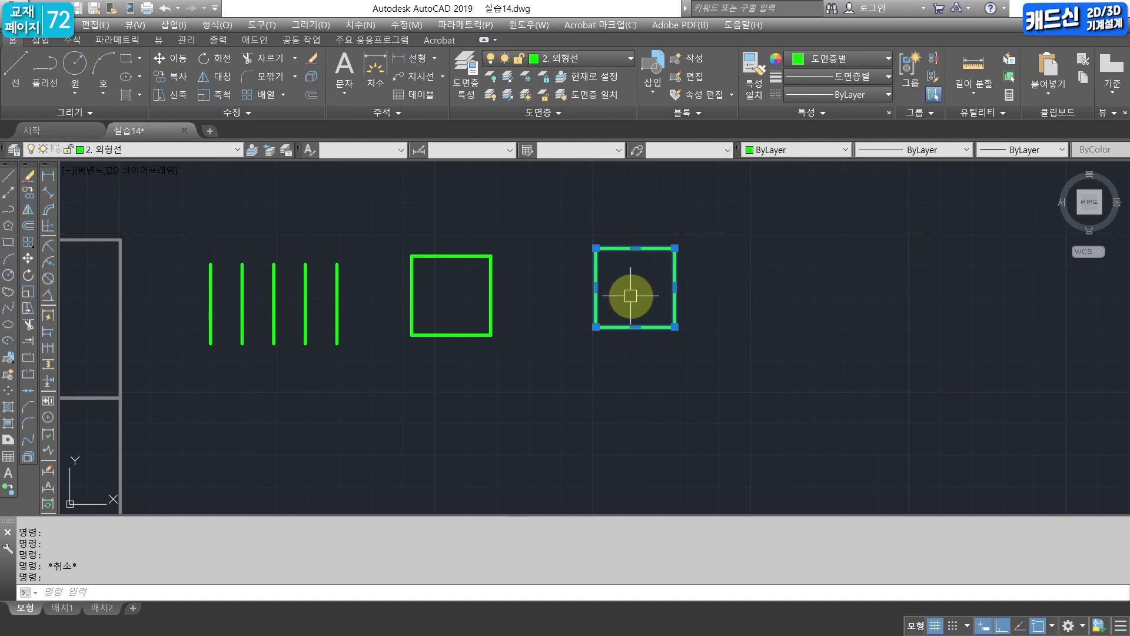
key(Escape)
middle_drag(517, 299, 507, 298)
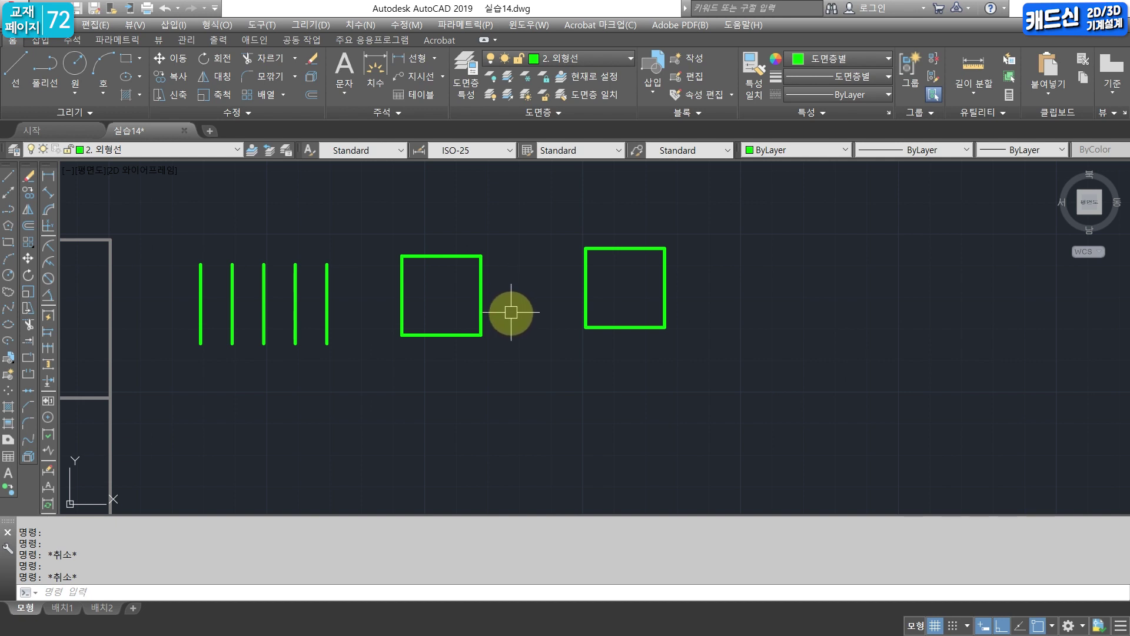
Offset all four sides of the line-drawn square inward by 5 units.
text(O)
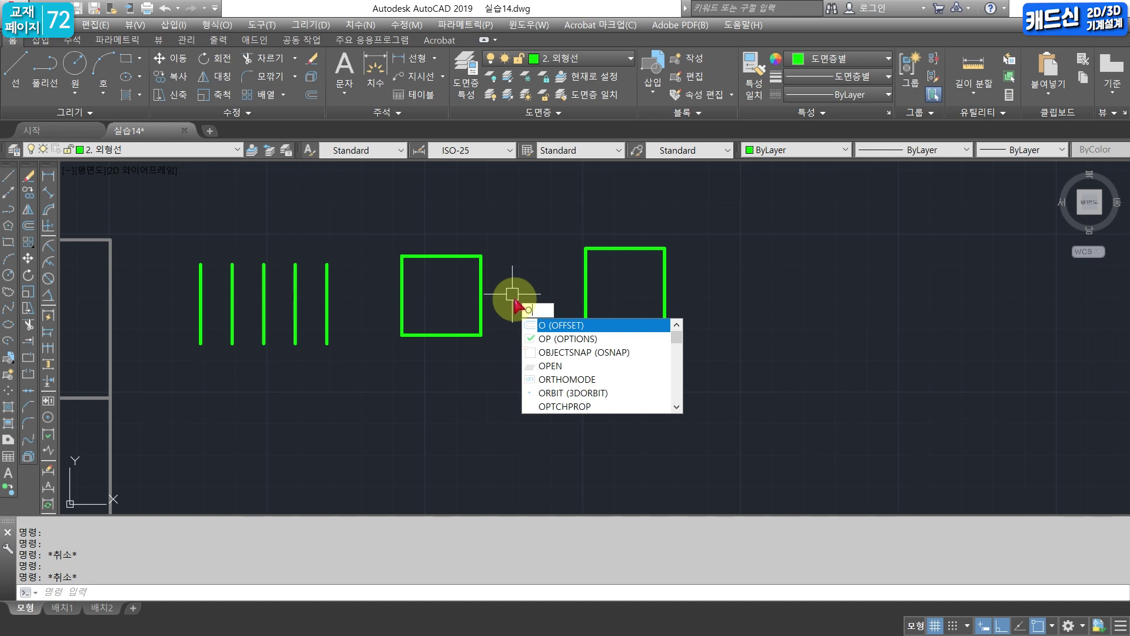
key(Return)
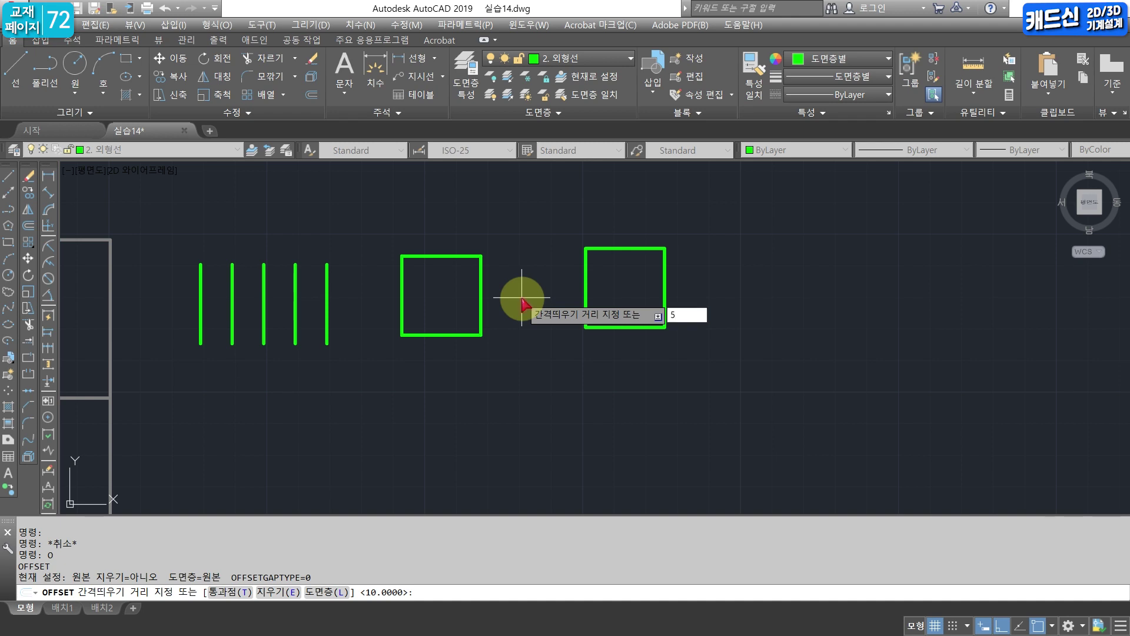
key(Return)
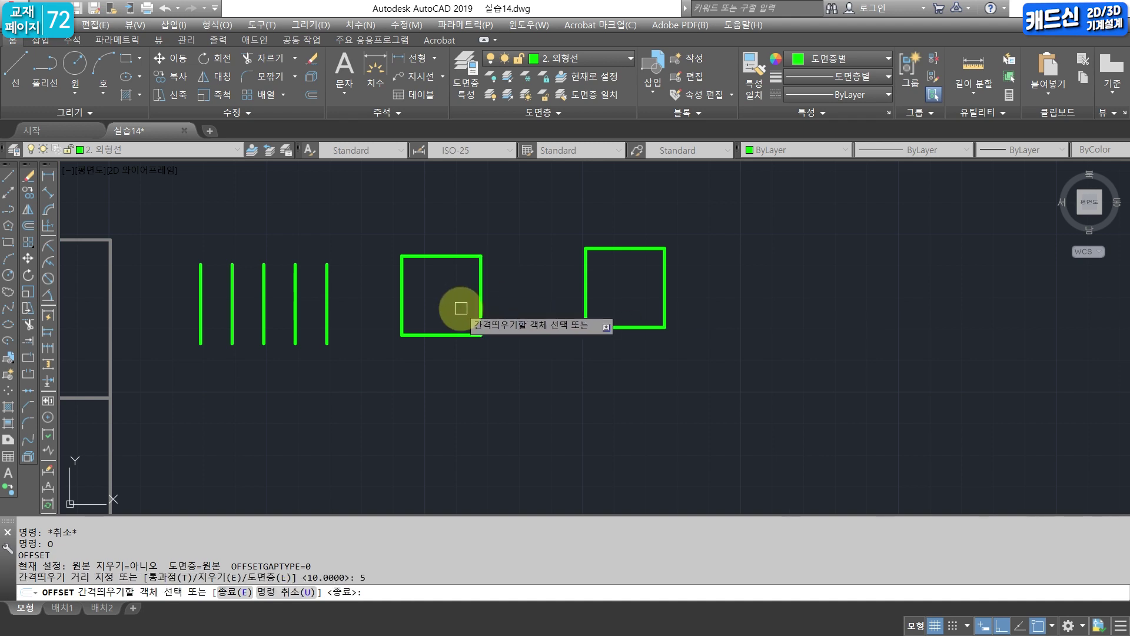
click(434, 258)
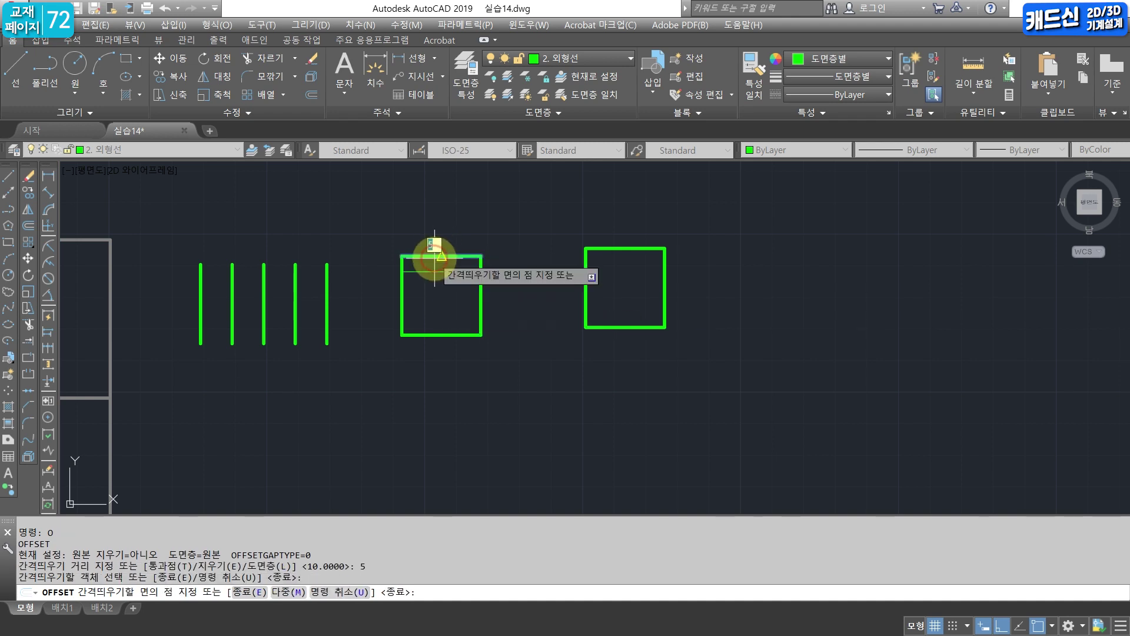
click(439, 297)
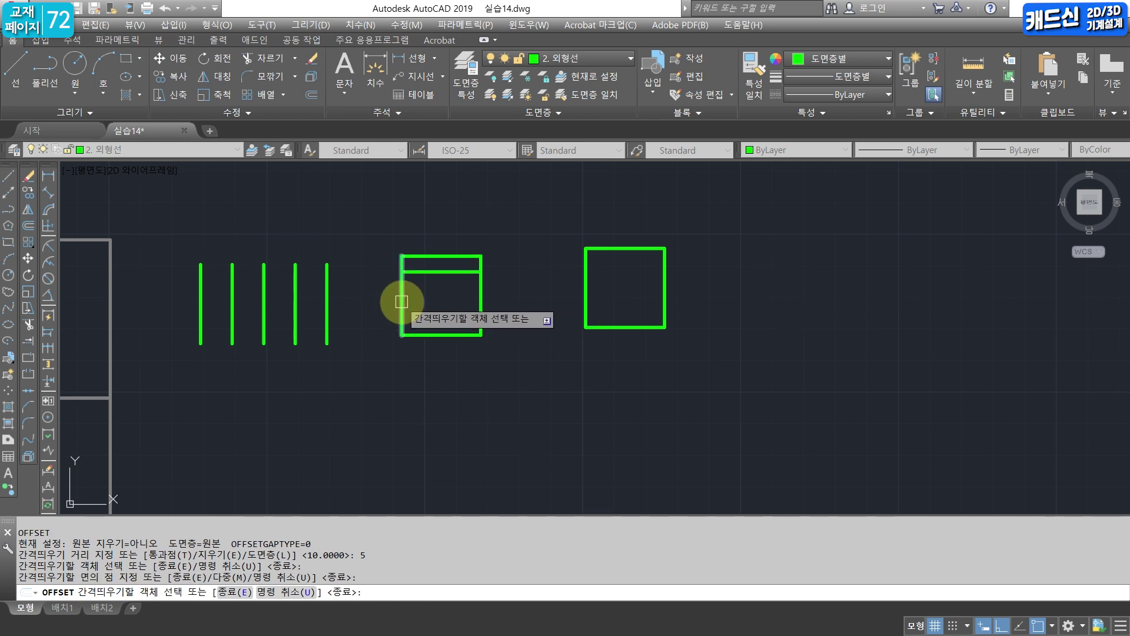
click(401, 301)
click(439, 299)
click(481, 296)
click(448, 296)
click(441, 334)
click(437, 320)
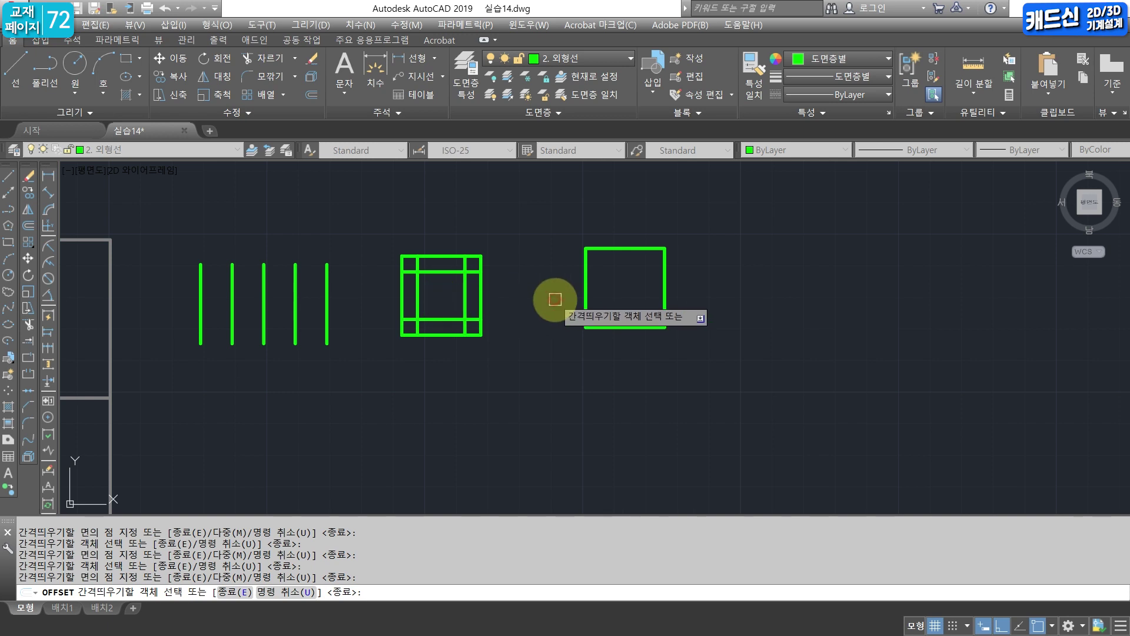
key(Escape)
Offset the 25 by 25 rectangle by 5 units, once inward and once outward.
mouse_move(602, 314)
middle_down()
mouse_move(518, 321)
mouse_move(530, 323)
middle_up()
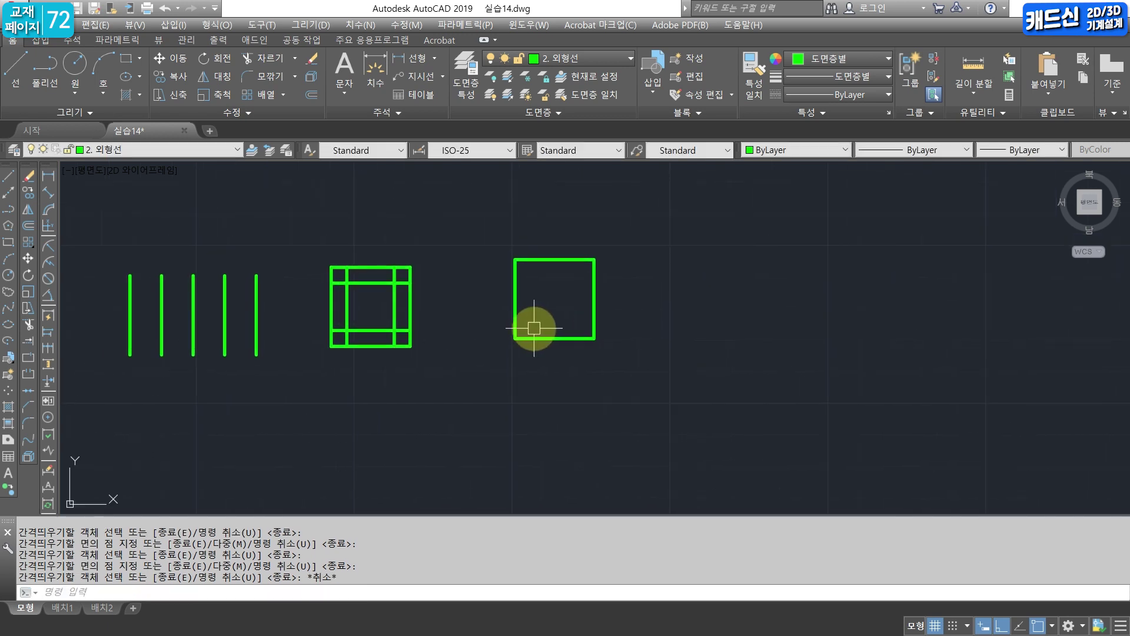
text(O)
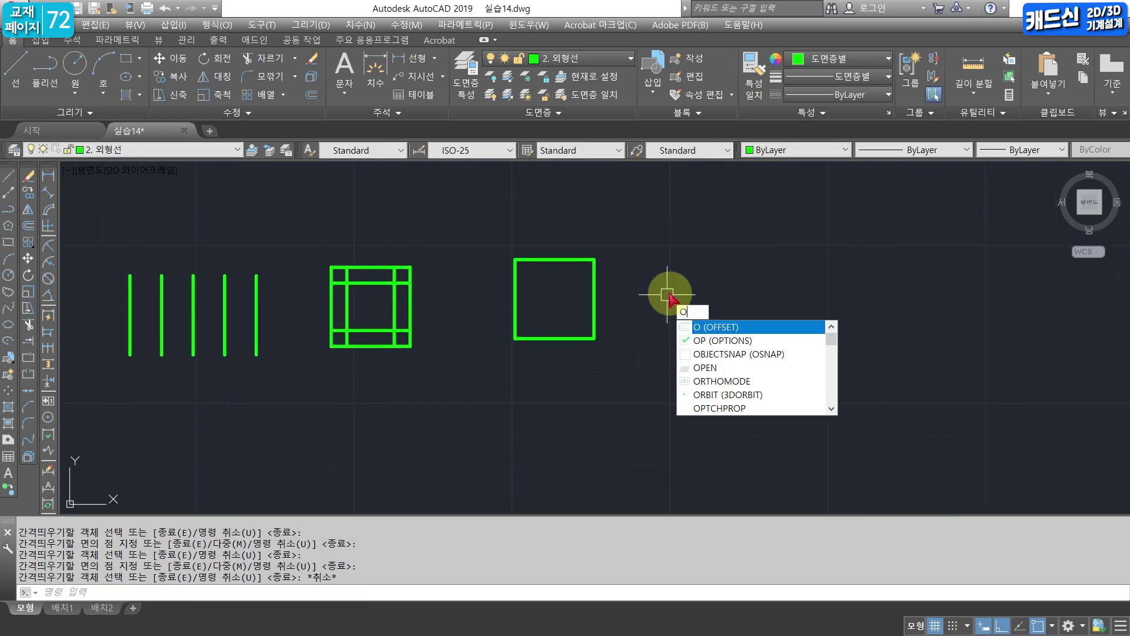
key(Return)
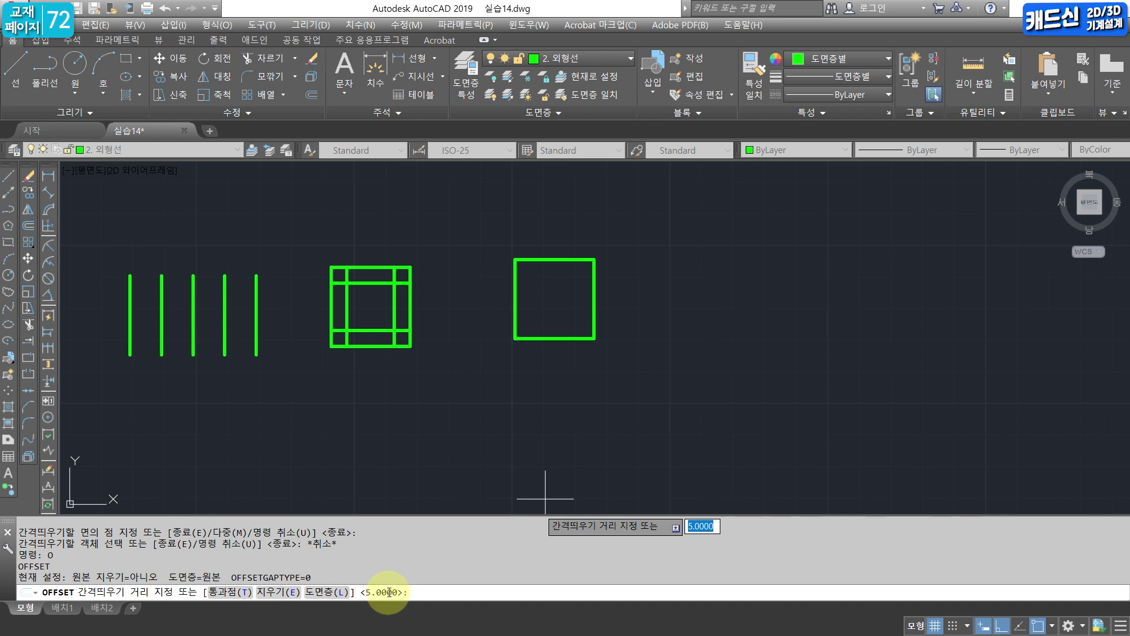
key(Return)
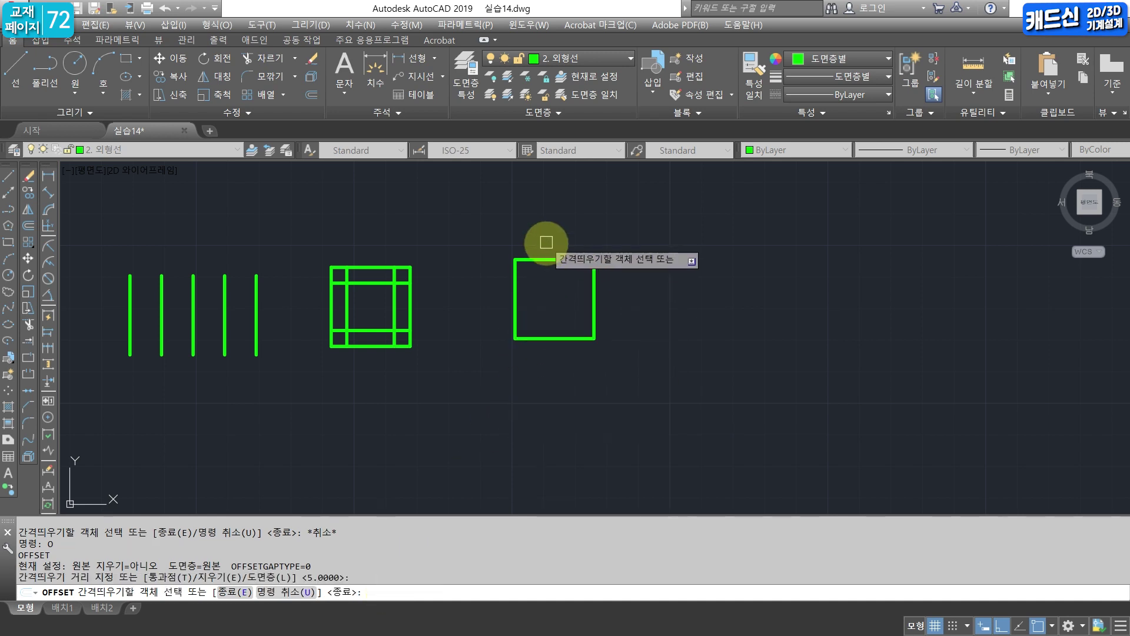
click(536, 261)
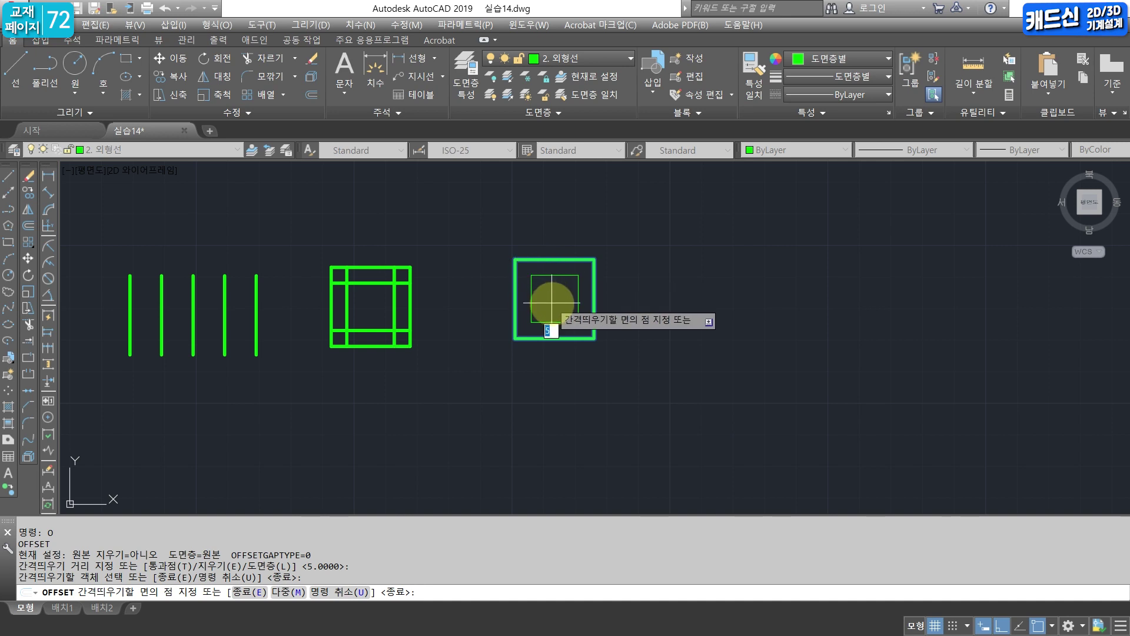
click(552, 302)
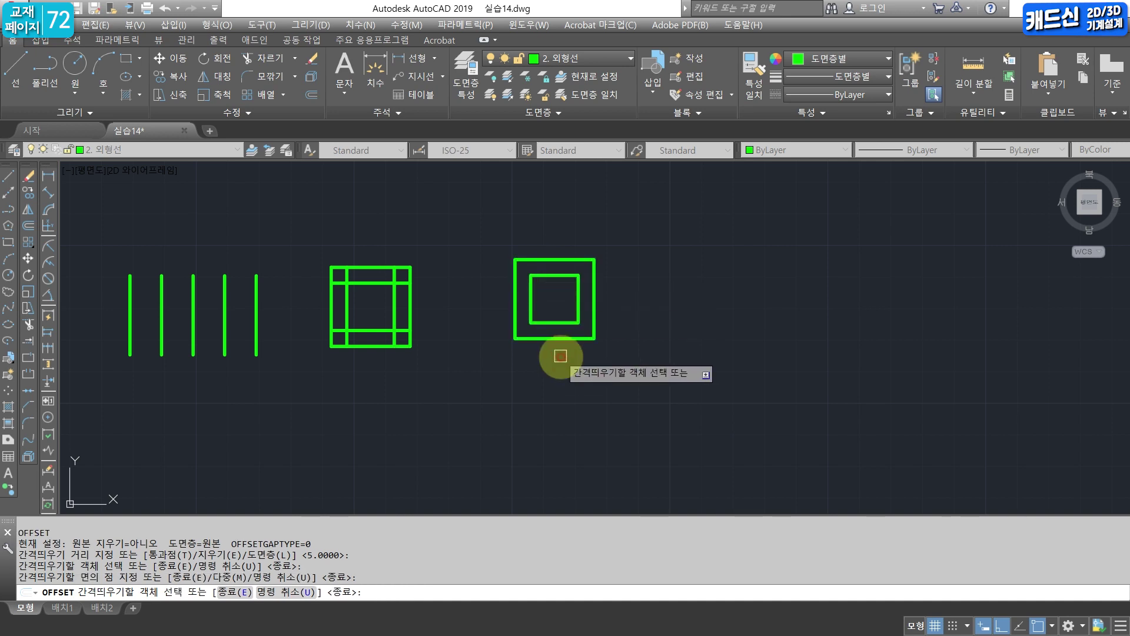
click(539, 260)
click(545, 240)
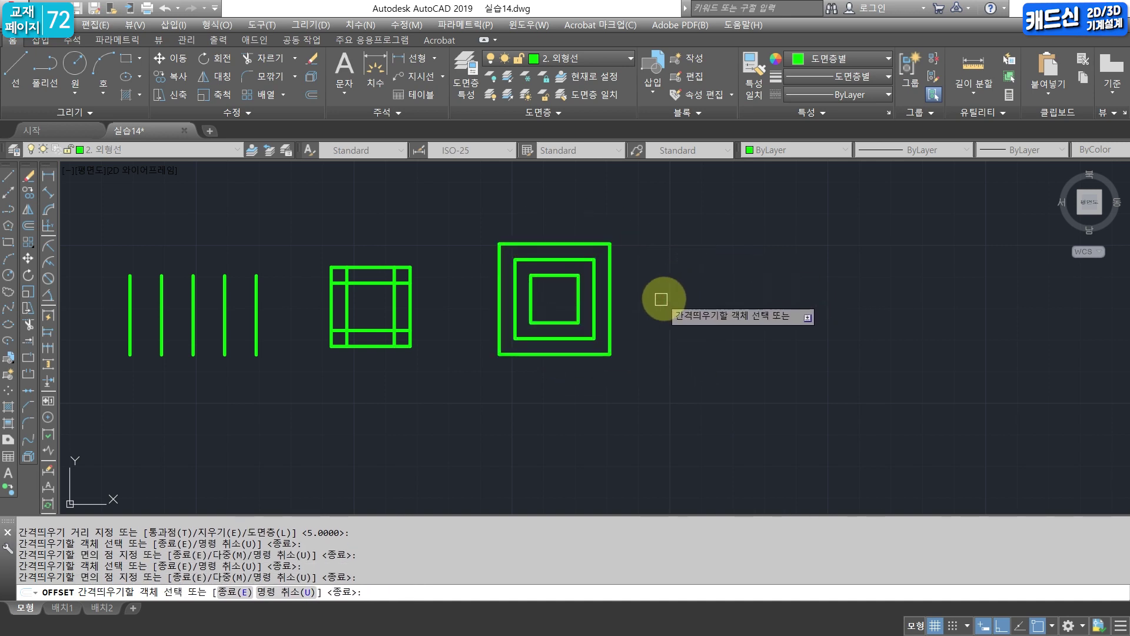
key(Escape)
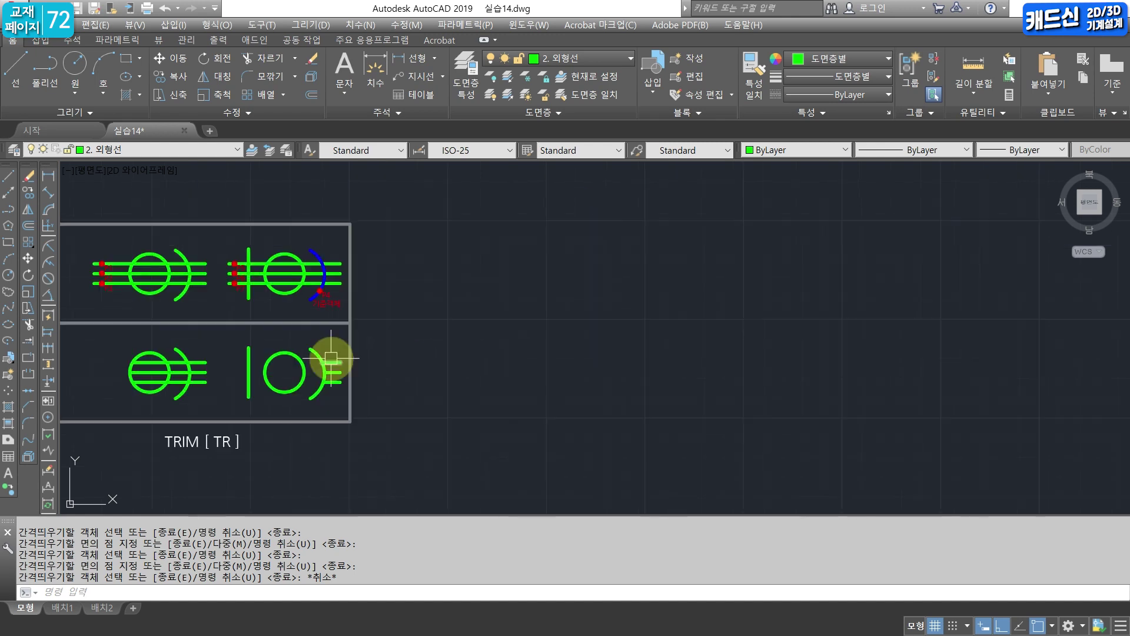
Draw a circle in the empty area to the right of the TRIM example frame.
mouse_move(336, 348)
middle_down()
mouse_move(356, 361)
mouse_move(401, 357)
middle_up()
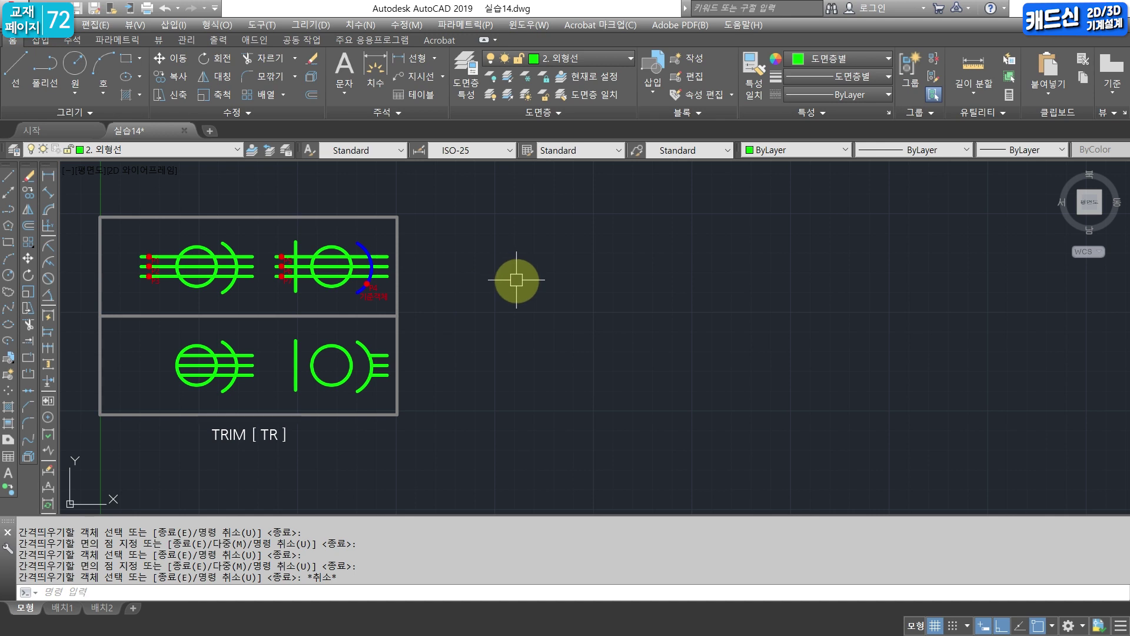
text(L)
key(Return)
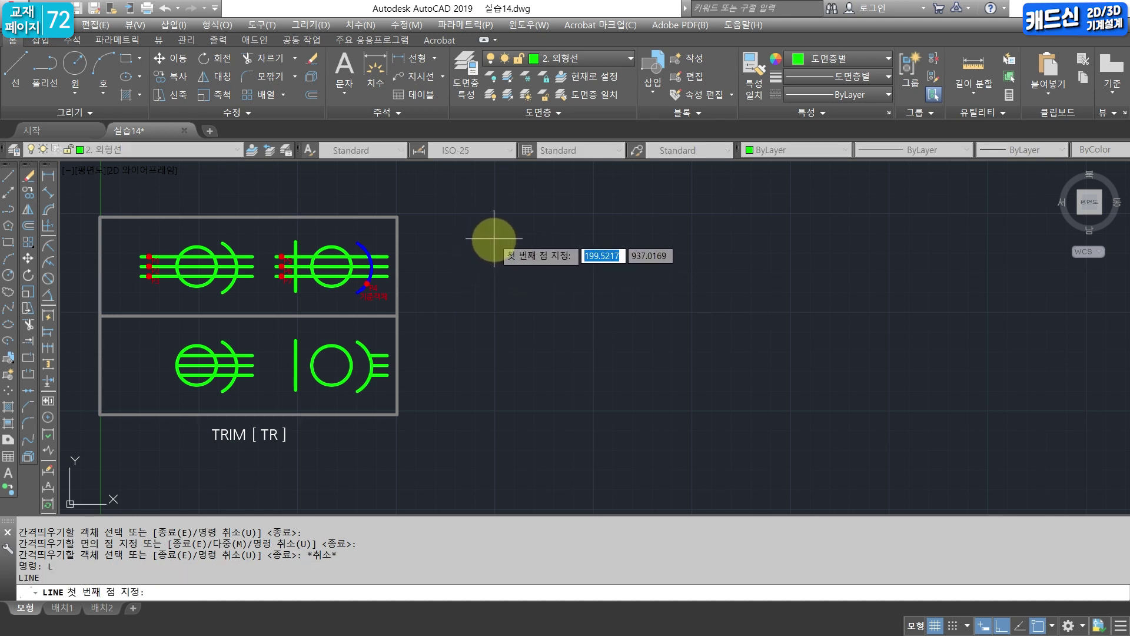
key(Escape)
text(c)
key(Return)
click(503, 268)
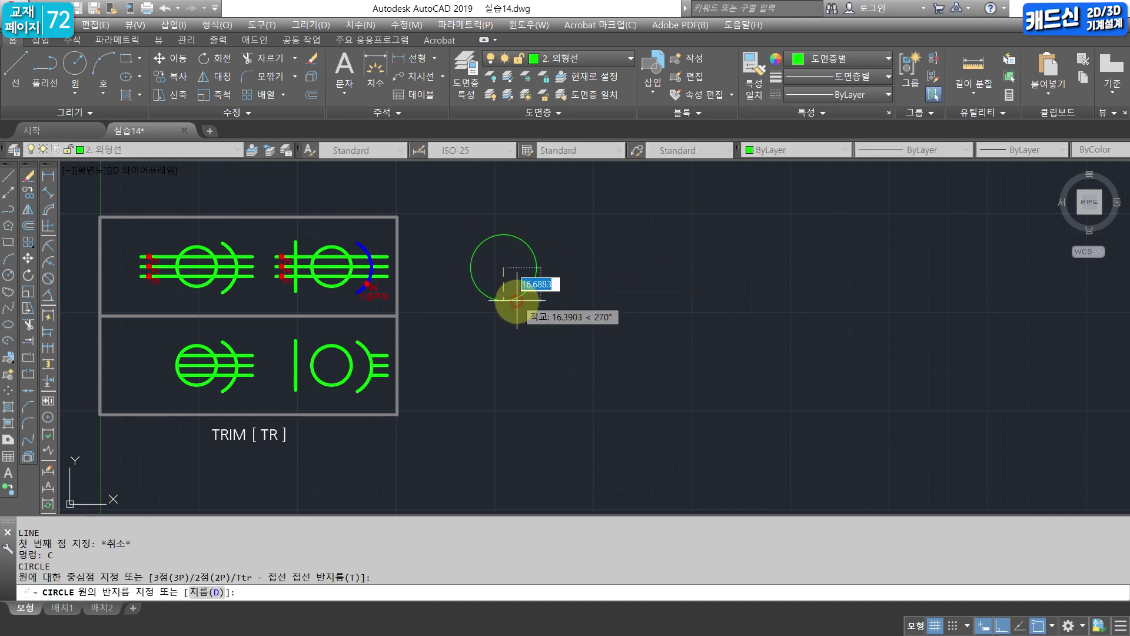
click(515, 297)
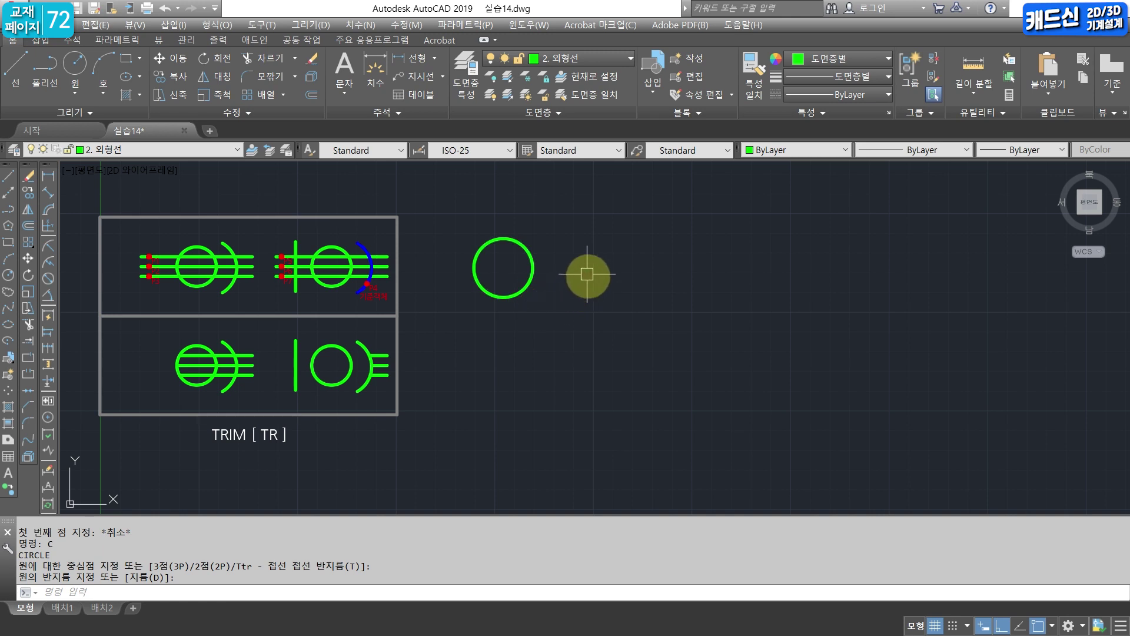
Draw a vertical line to the right of the circle, extending above and below it.
text(l)
key(Return)
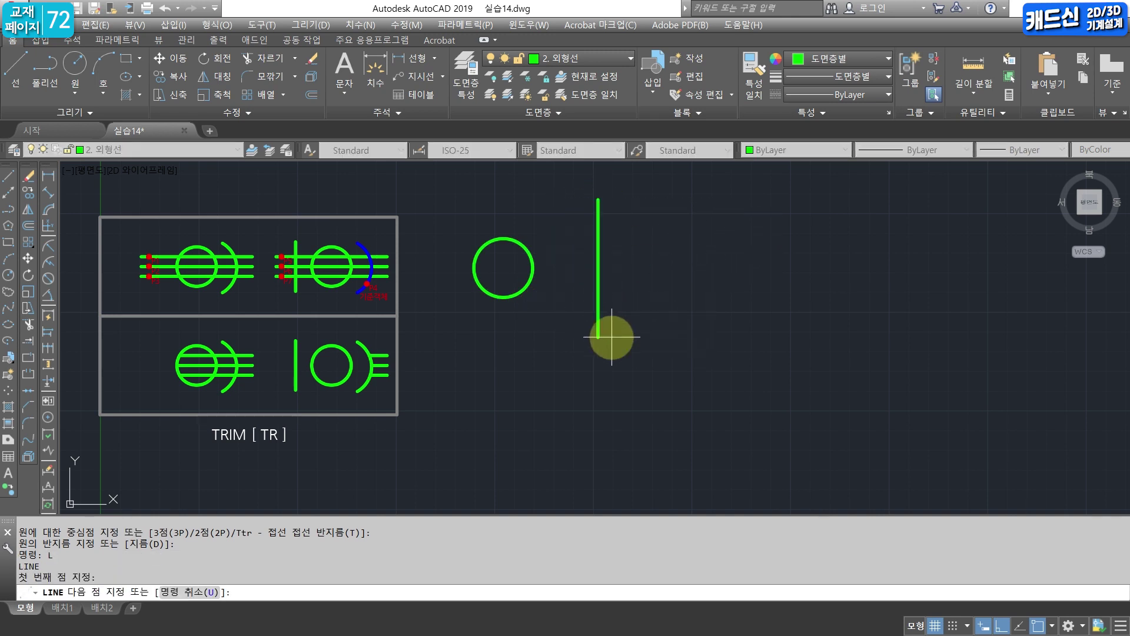
click(607, 338)
key(Escape)
Draw three separate horizontal lines through the circle, starting left of it and ending just past the vertical line.
key(space)
click(440, 250)
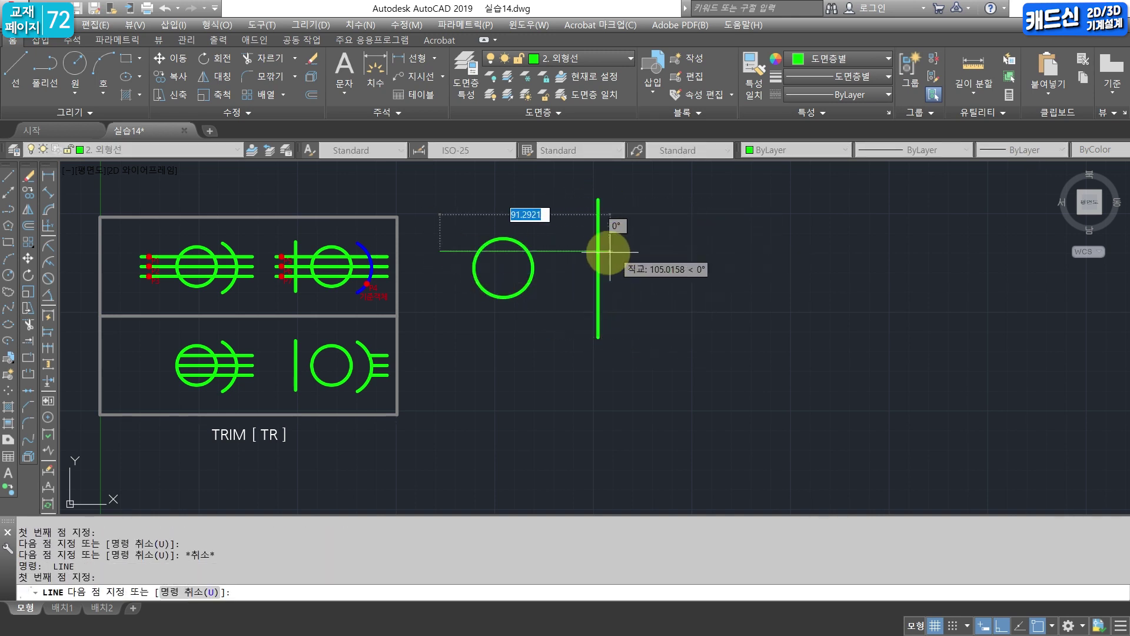
click(632, 252)
key(space)
key(space)
click(441, 266)
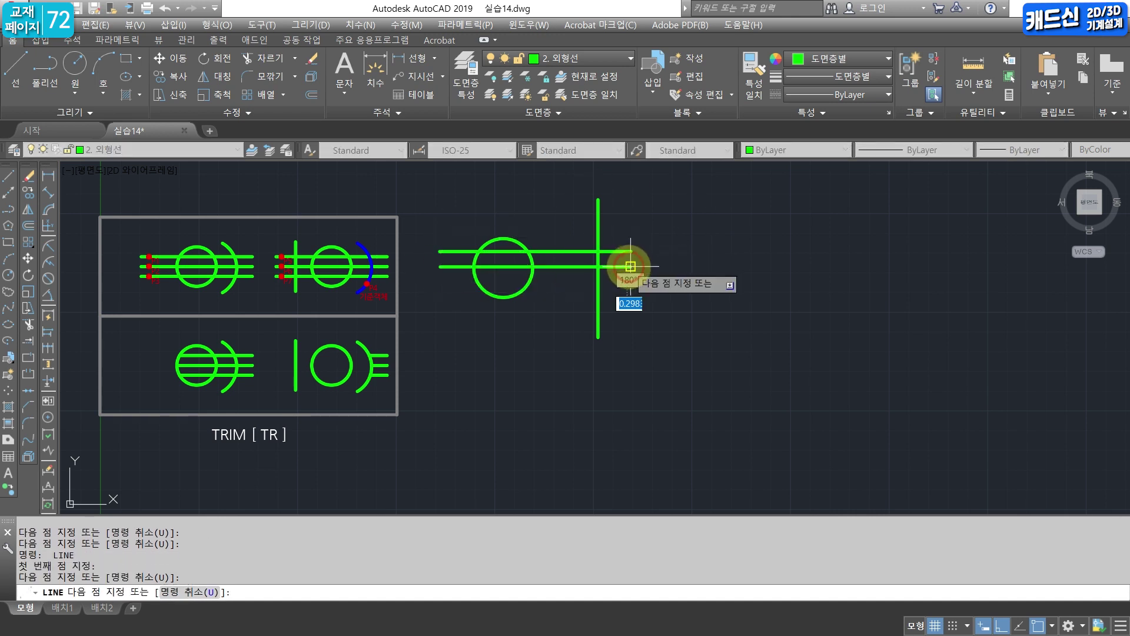
click(632, 266)
key(space)
key(space)
click(440, 282)
click(628, 282)
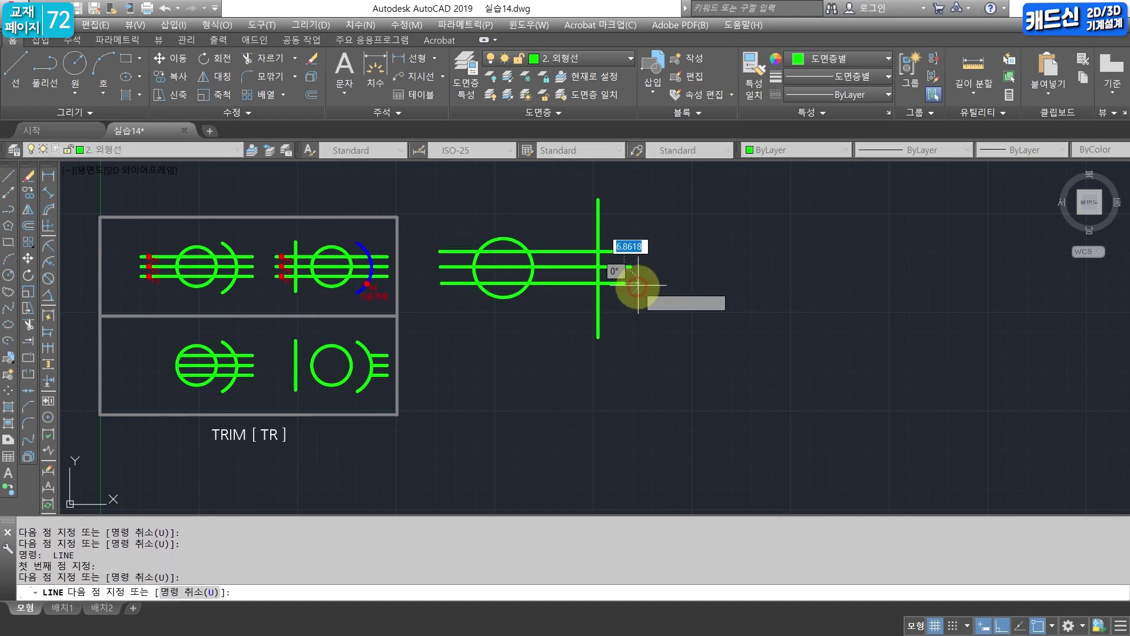
key(Escape)
Move the vertical line beside the circle to the layer 4. 일반주서.
middle_drag(636, 297, 772, 298)
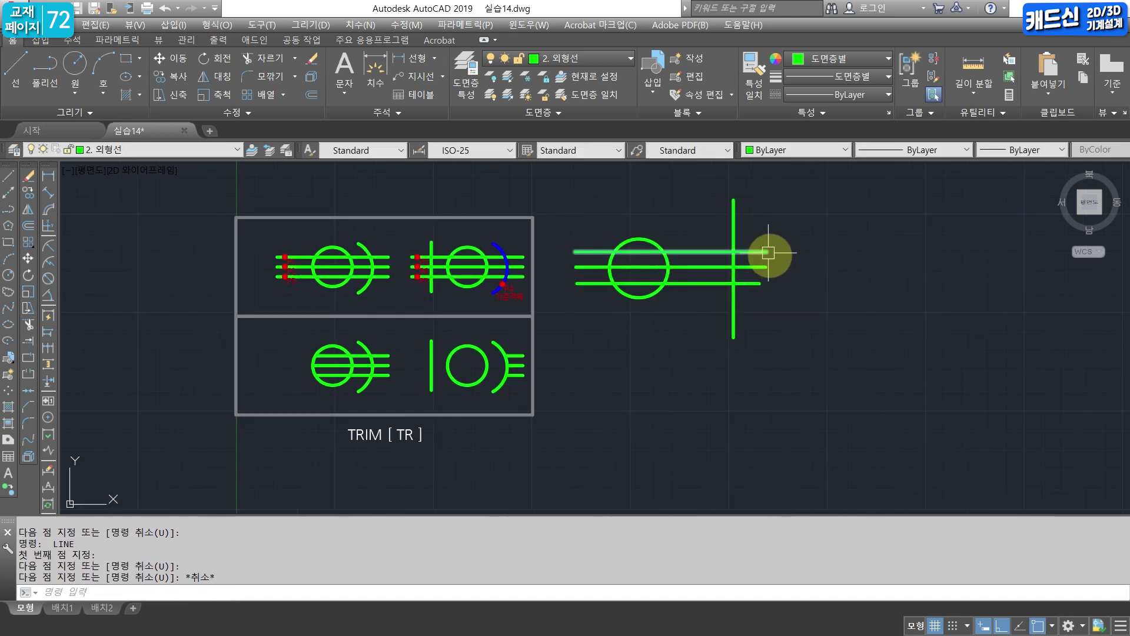
click(734, 215)
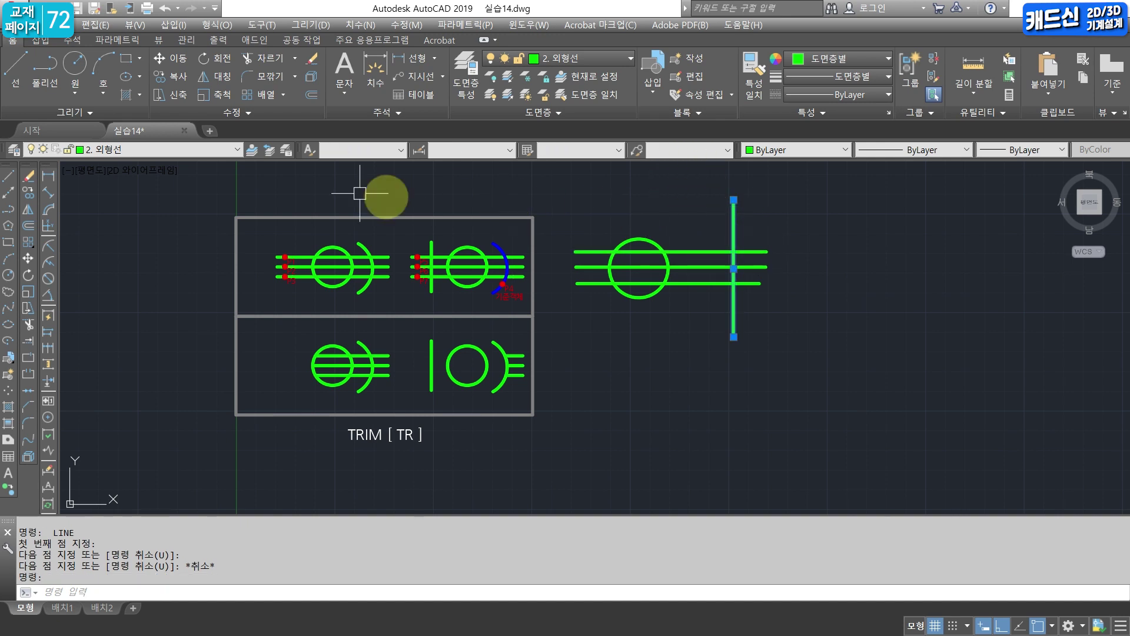
click(214, 149)
click(150, 211)
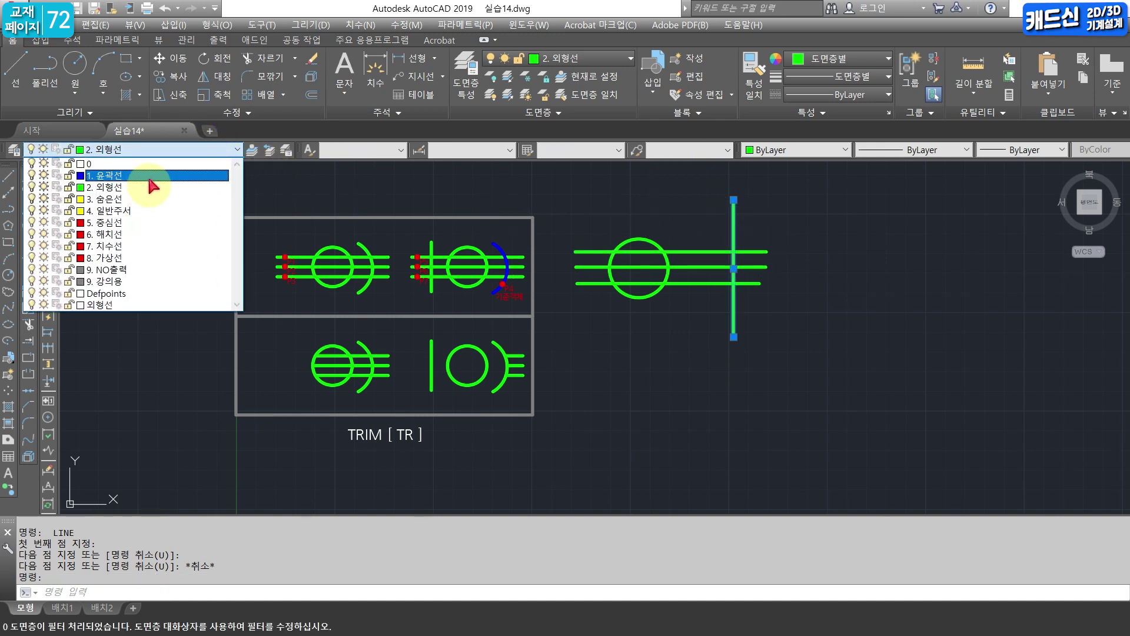
key(Escape)
key(Escape)
middle_drag(1092, 317, 1032, 320)
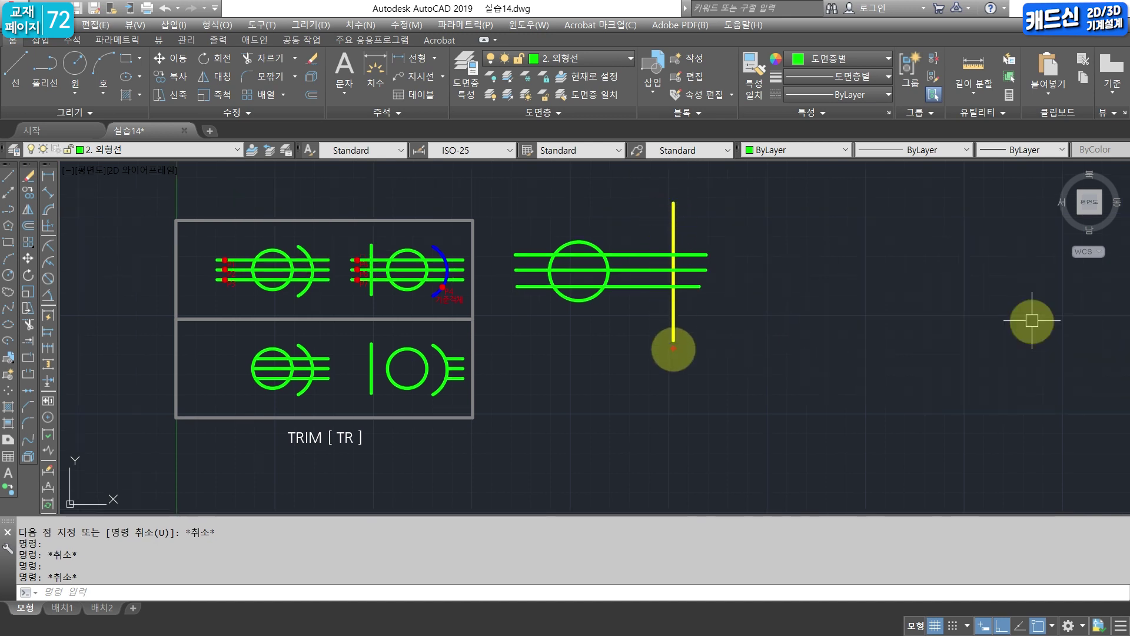
mouse_move(515, 254)
mouse_down()
mouse_move(673, 256)
mouse_move(496, 281)
mouse_move(671, 271)
mouse_move(521, 294)
mouse_move(524, 284)
mouse_move(669, 282)
mouse_up()
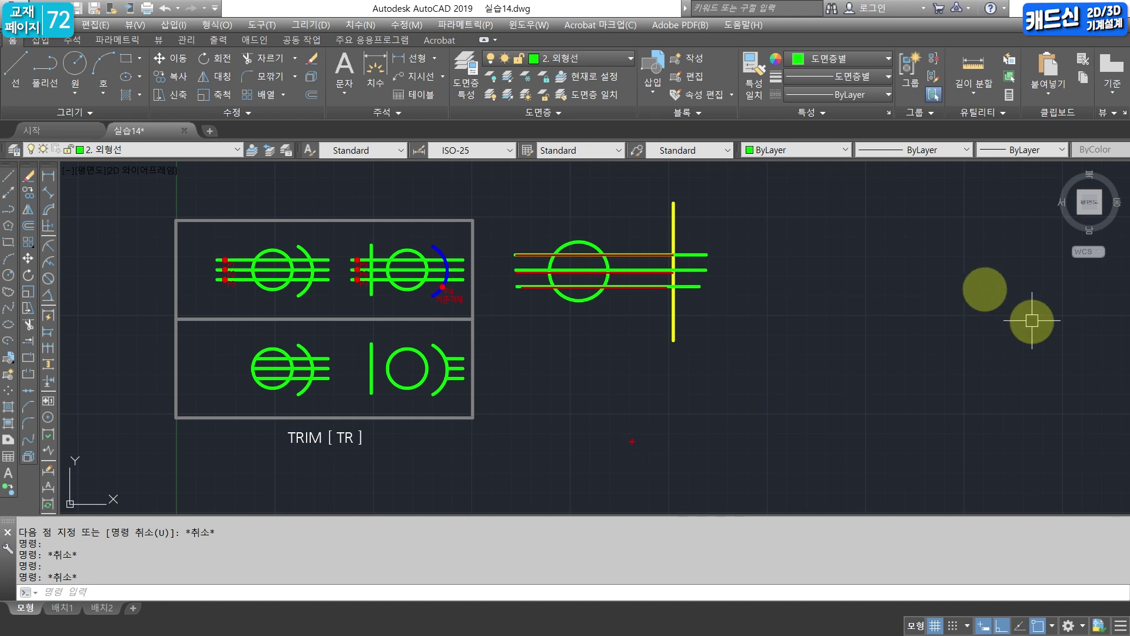
key(Escape)
key(Escape)
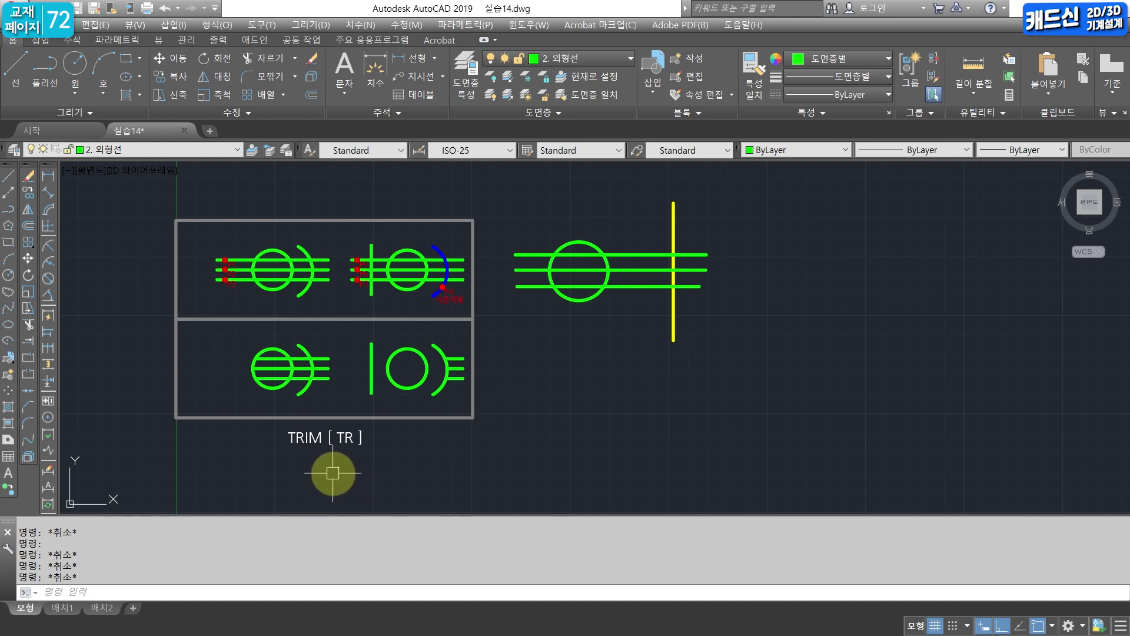
key(Return)
key(Escape)
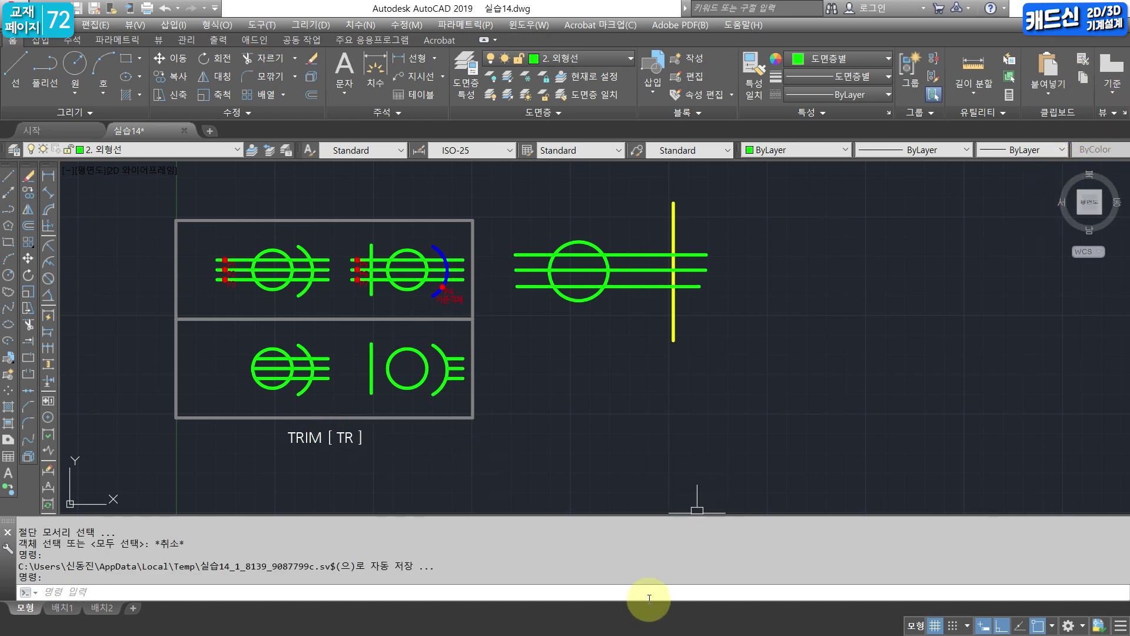
Trim off the three horizontal lines' ends left of the circle, using all objects as cutting edges.
text(tr)
key(Return)
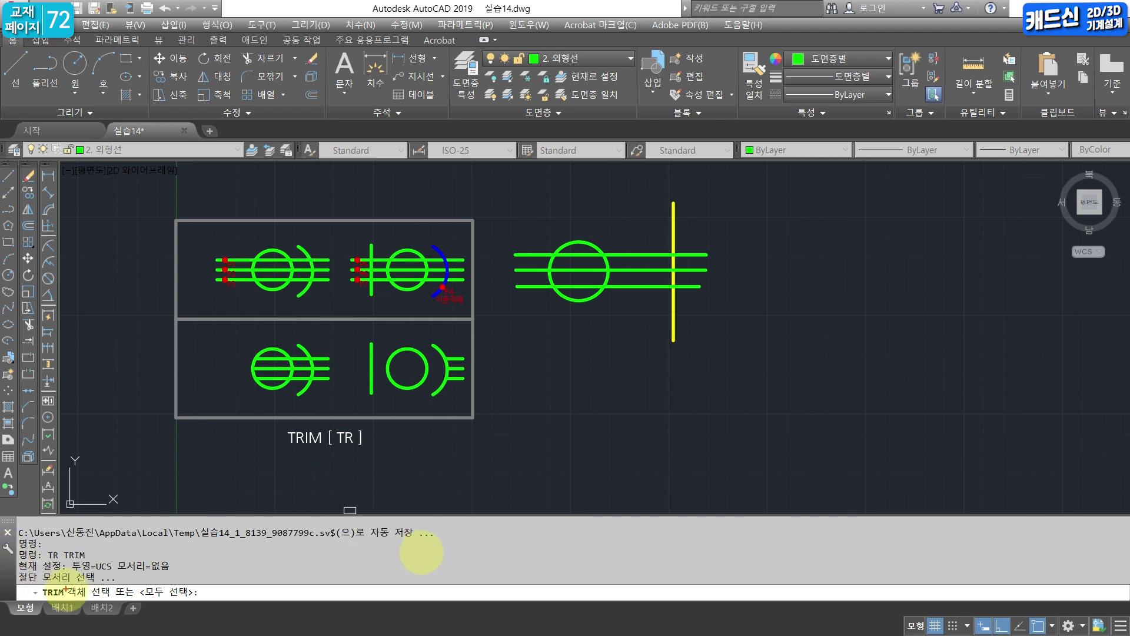
drag(59, 579, 129, 596)
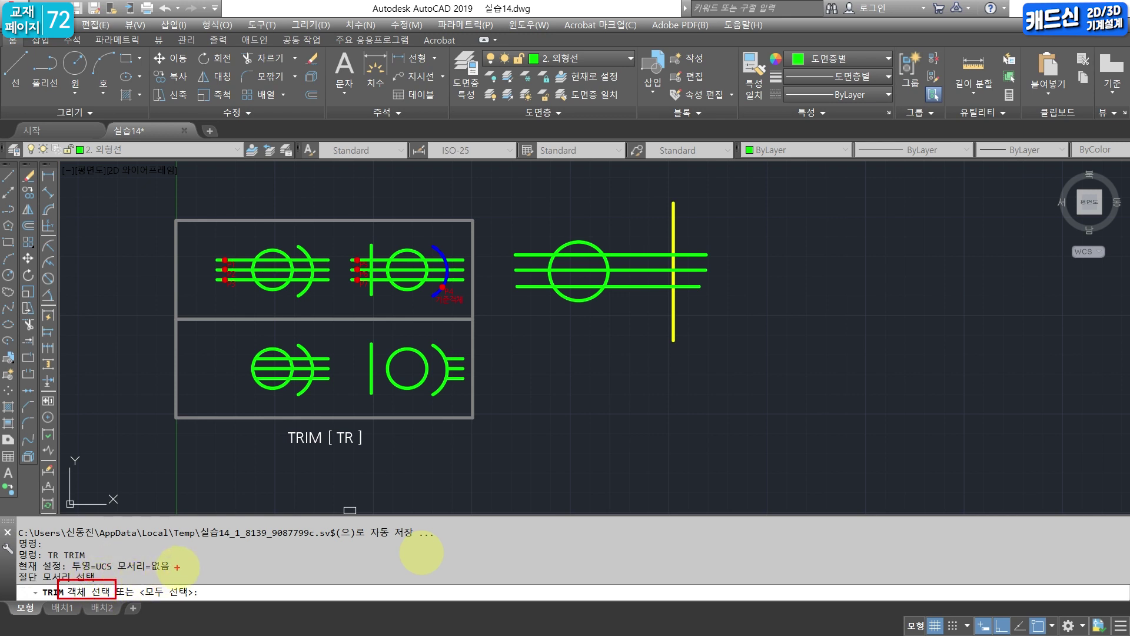
key(Escape)
key(Return)
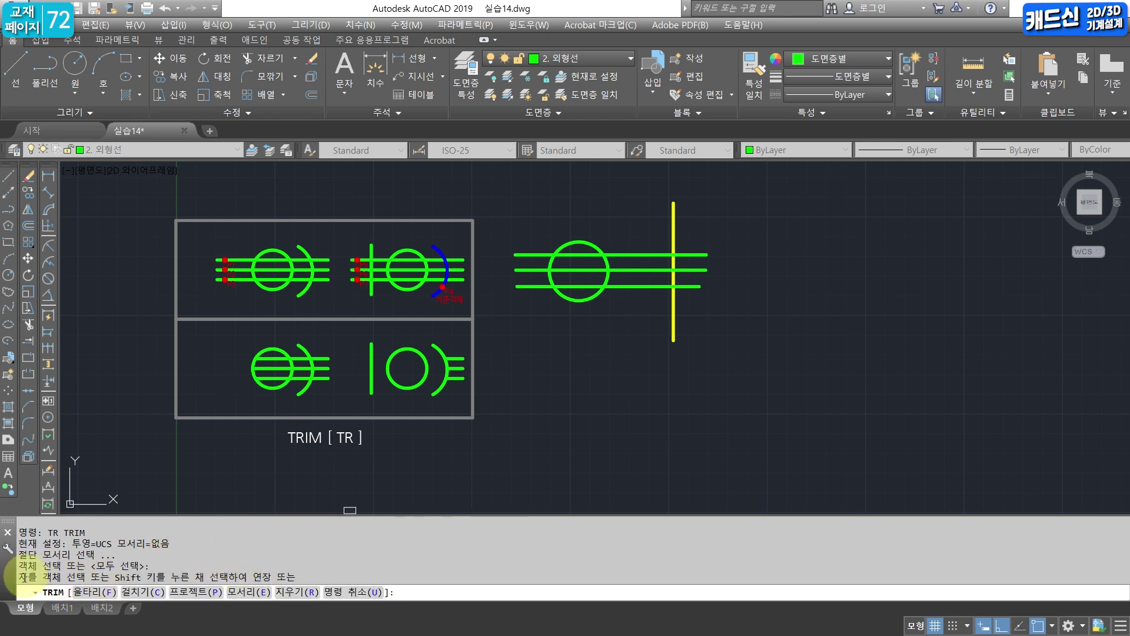
drag(27, 577, 101, 578)
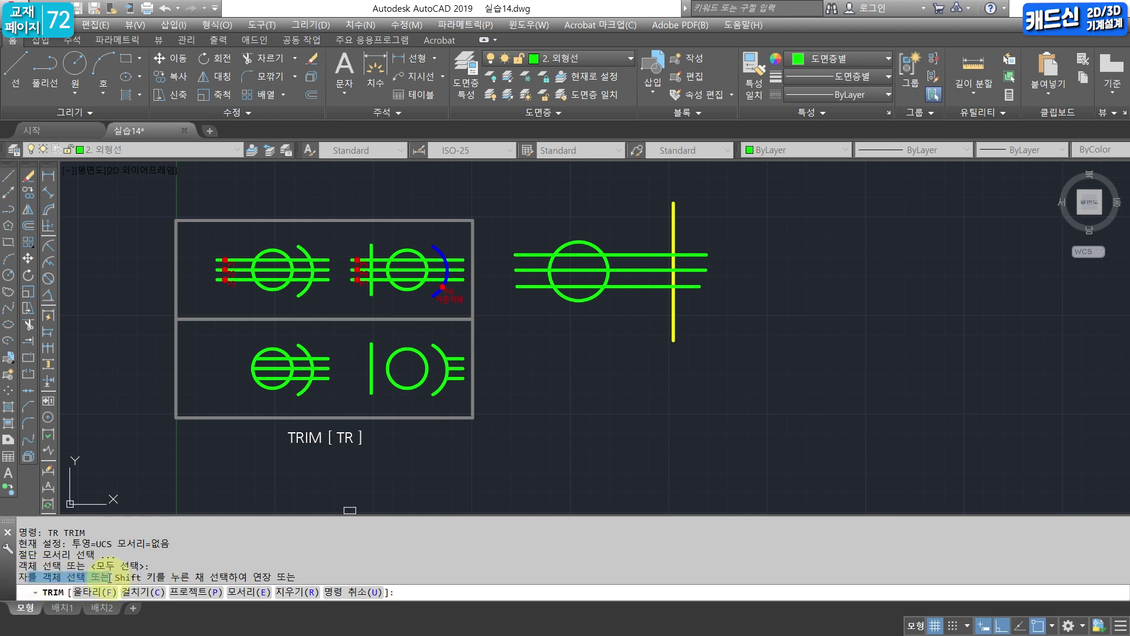
click(530, 255)
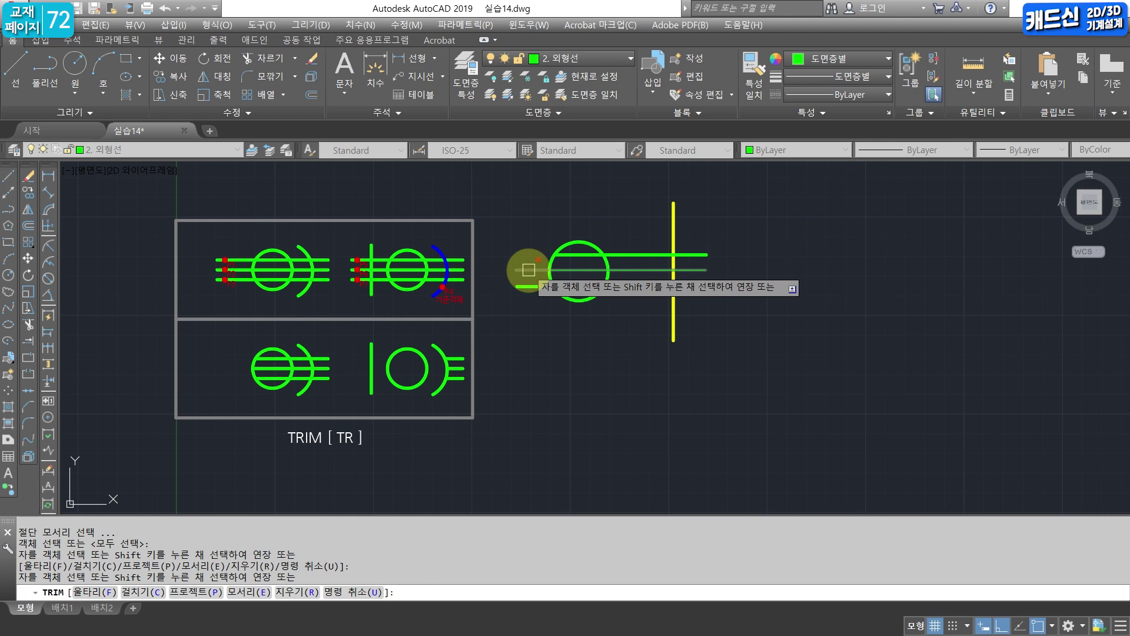
click(533, 270)
click(538, 287)
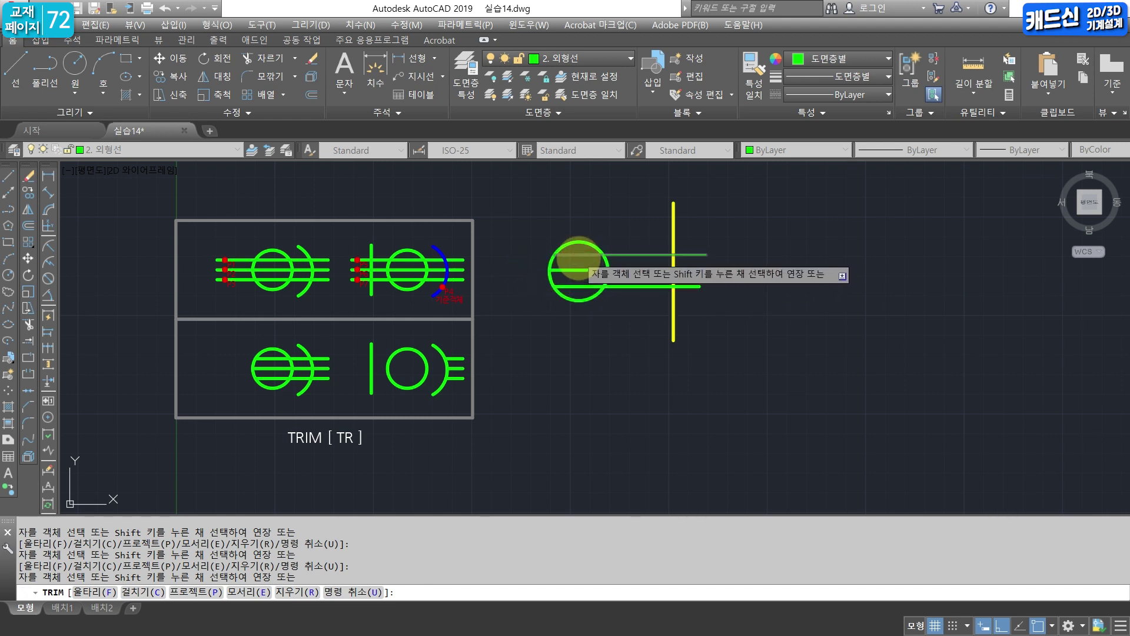
Trim away the three horizontal lines' portions inside the circle and between the circle and the yellow vertical line.
click(578, 257)
click(576, 270)
click(576, 285)
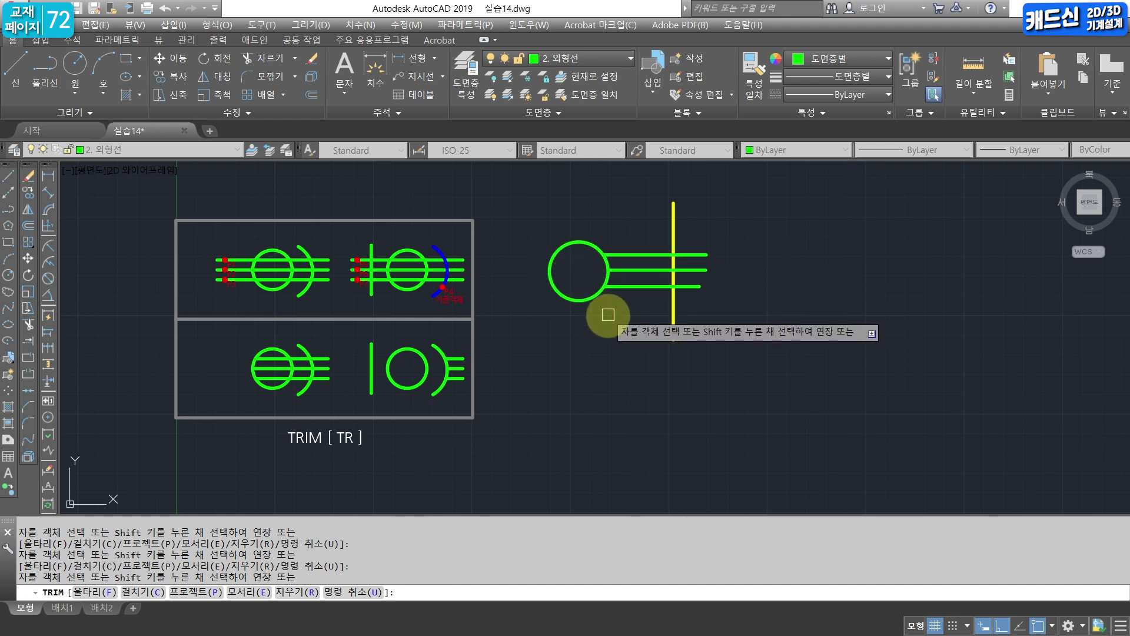
middle_drag(615, 297, 585, 265)
click(589, 228)
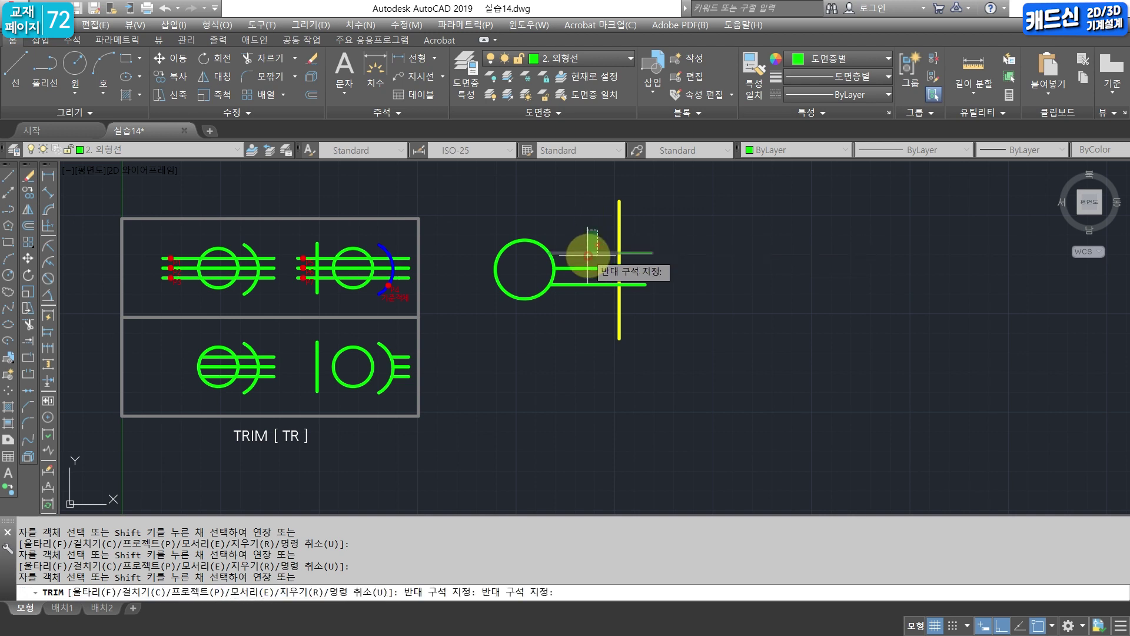
click(574, 293)
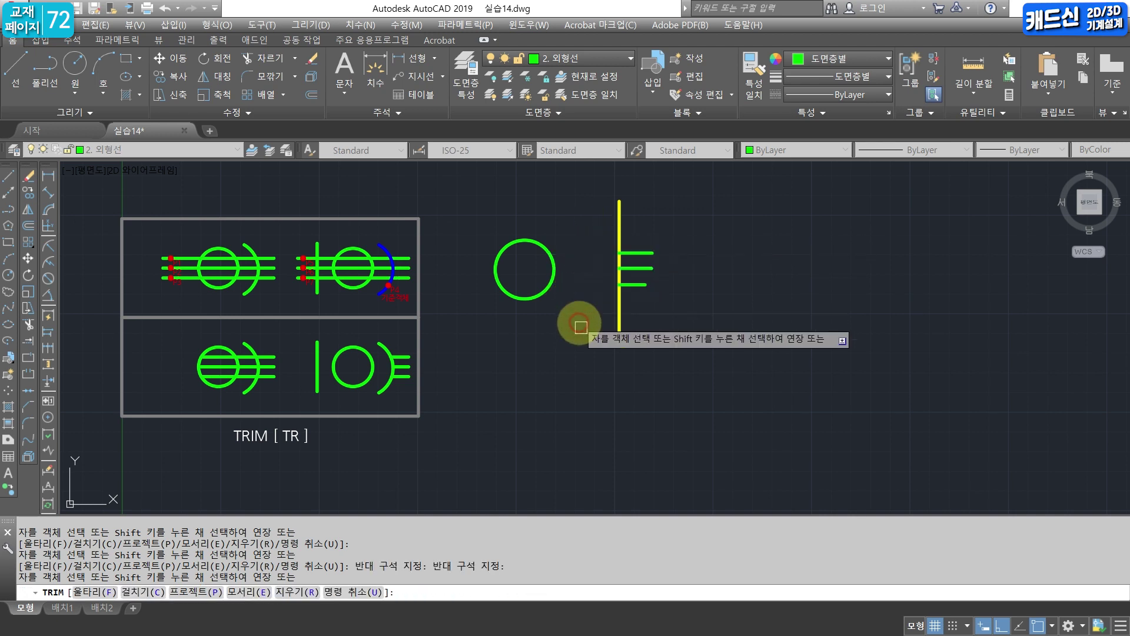
Try to trim the short horizontal line stubs remaining on the far side of the yellow vertical line.
scroll(604, 283, up, 2)
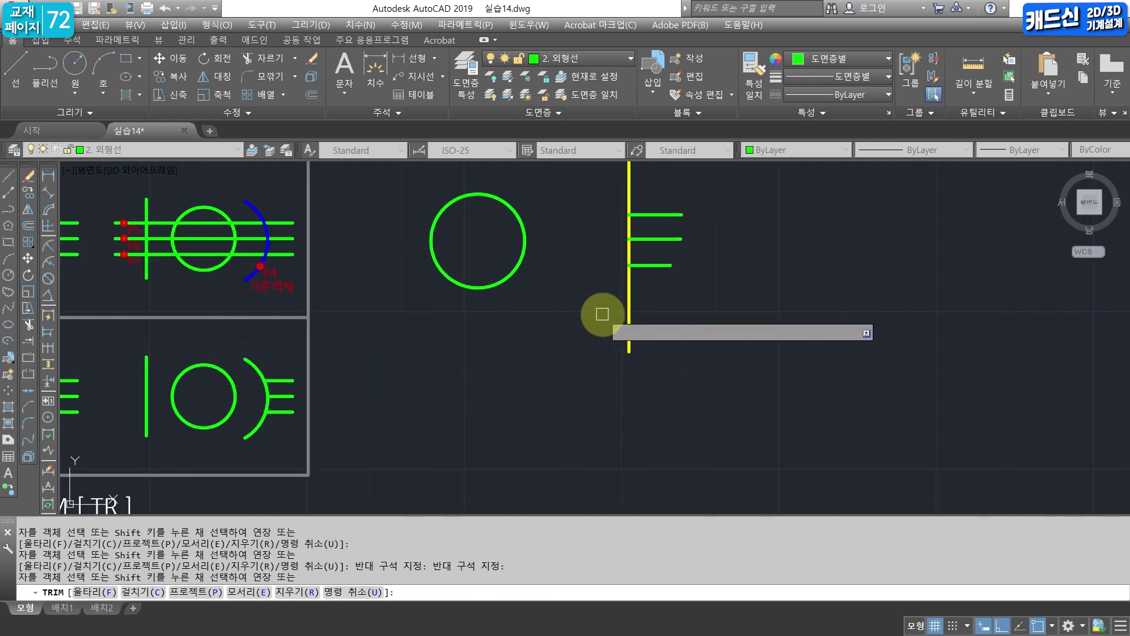
middle_drag(601, 242, 605, 353)
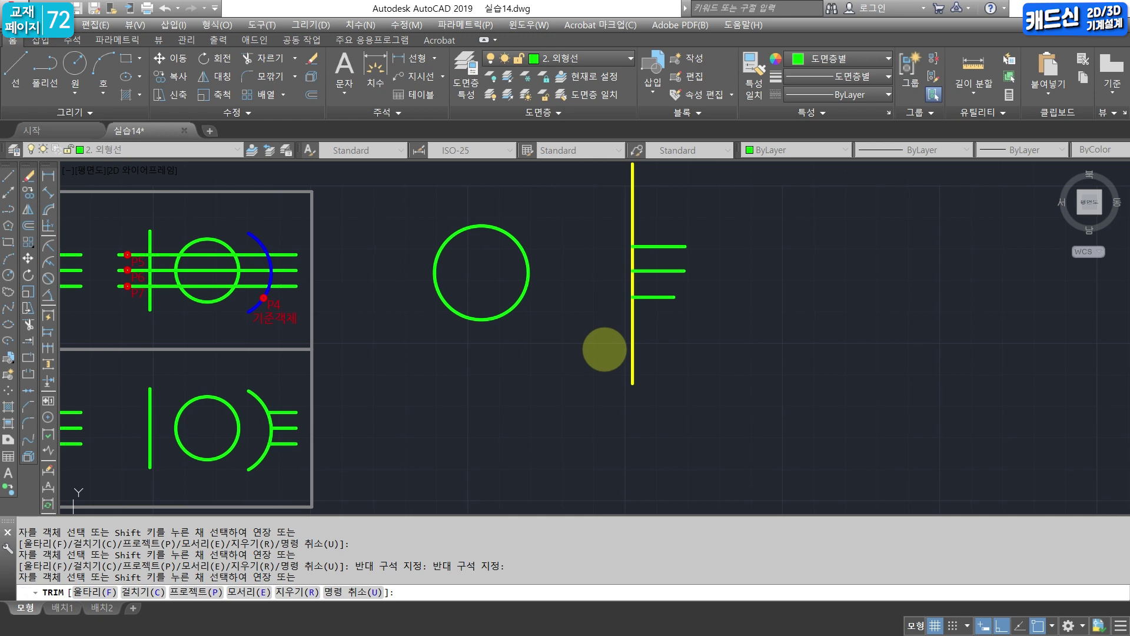
click(664, 245)
click(659, 271)
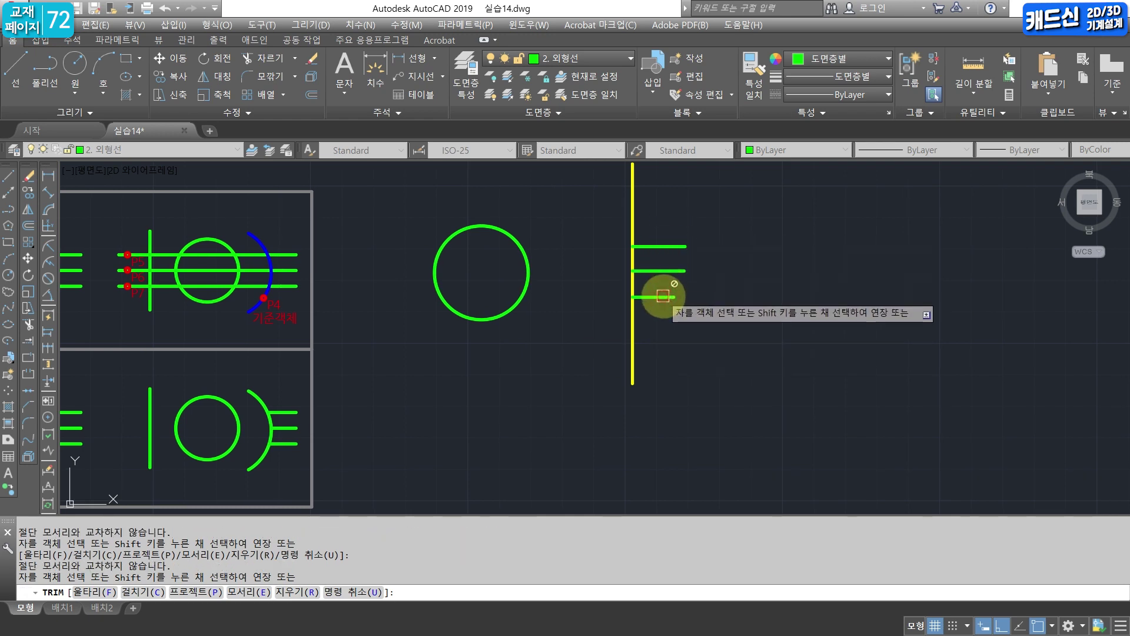
key(Return)
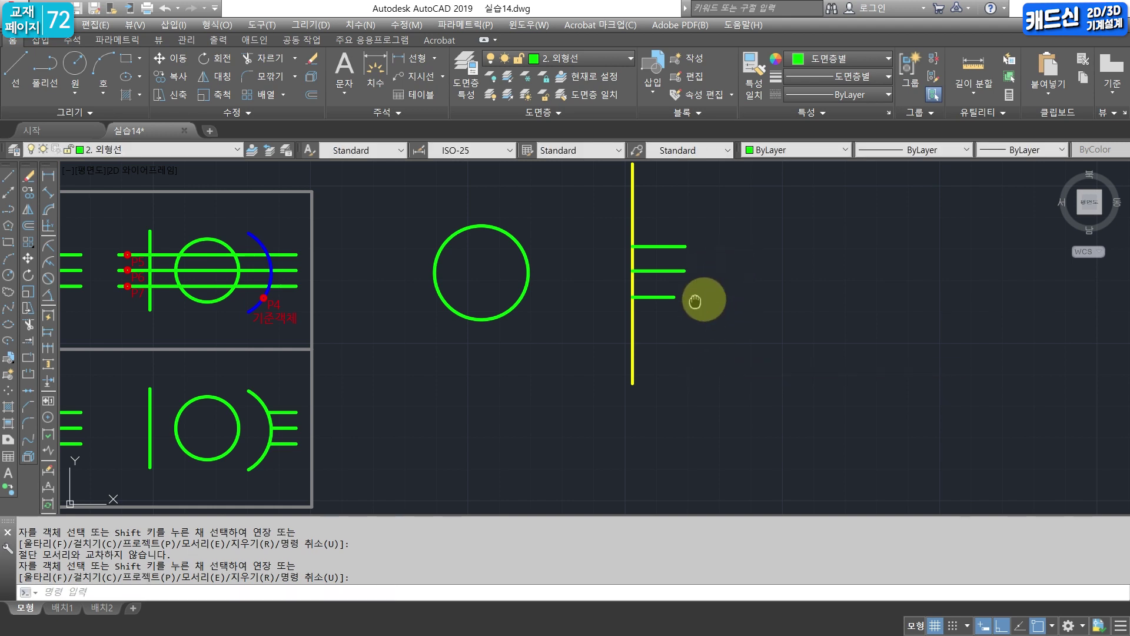
Draw a separate vertical line in the empty space beside the yellow line and a horizontal line crossing it.
middle_drag(718, 275, 627, 295)
text(L)
key(Return)
click(761, 233)
click(762, 387)
key(Return)
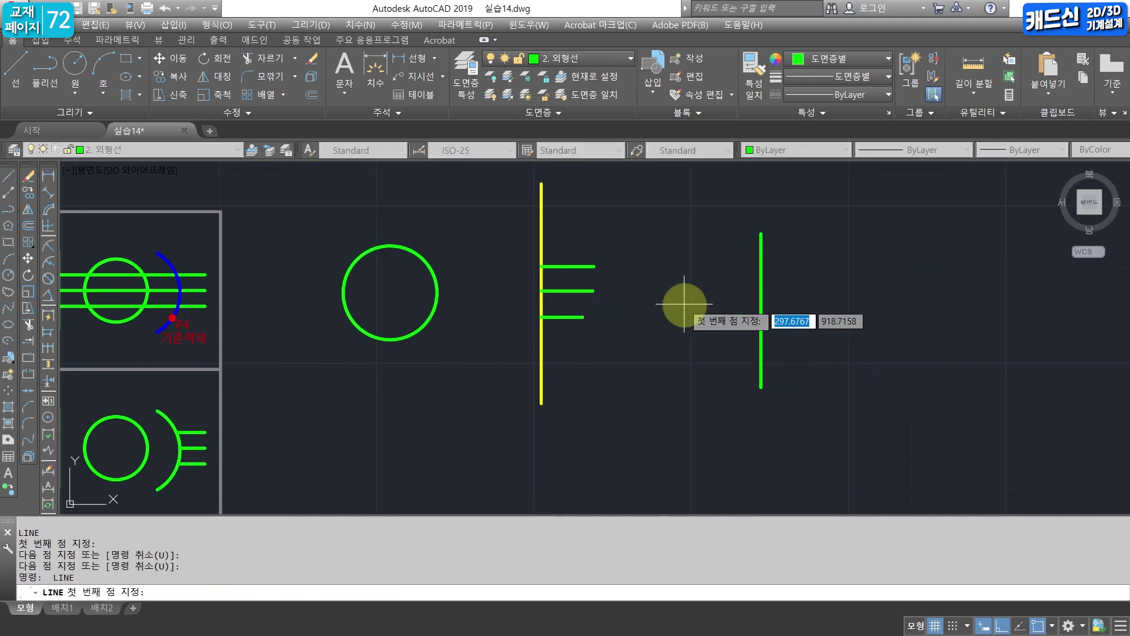
click(683, 304)
click(823, 304)
key(Escape)
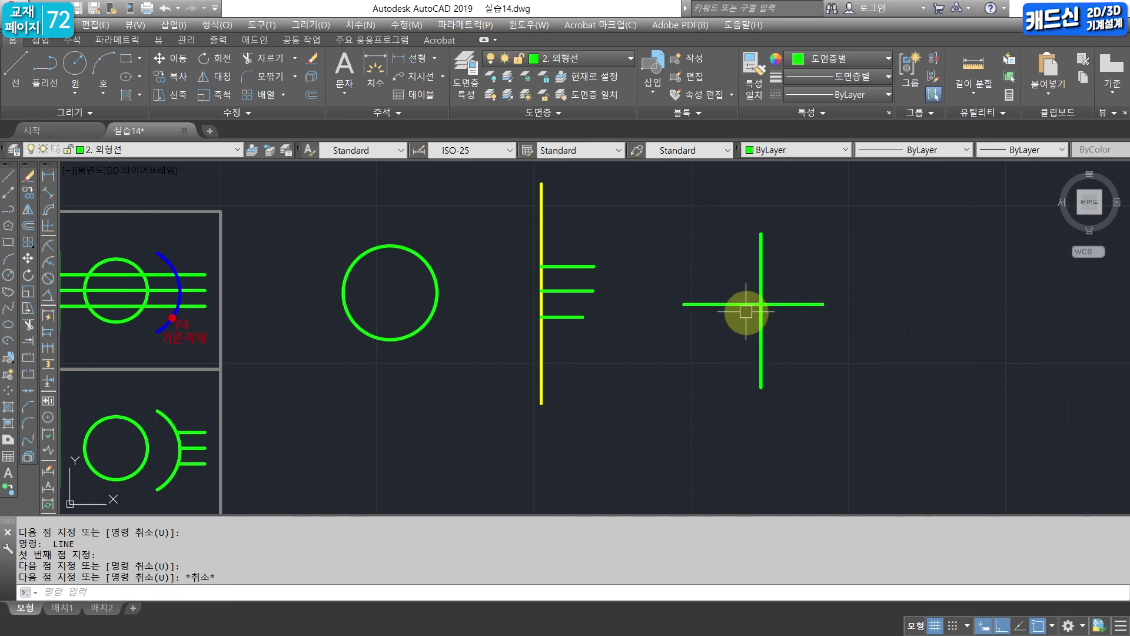
Trim the horizontal line's left half at the new vertical line, using all objects as cutting edges, and try trimming its right half.
text(tr)
key(Return)
key(Return)
click(707, 304)
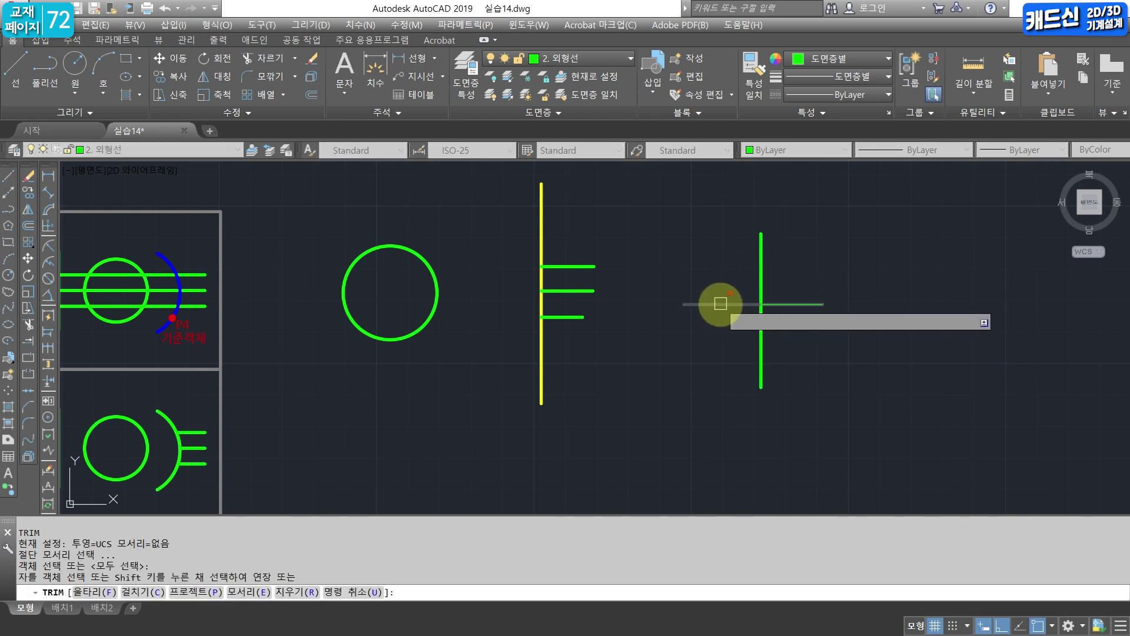
double_click(792, 304)
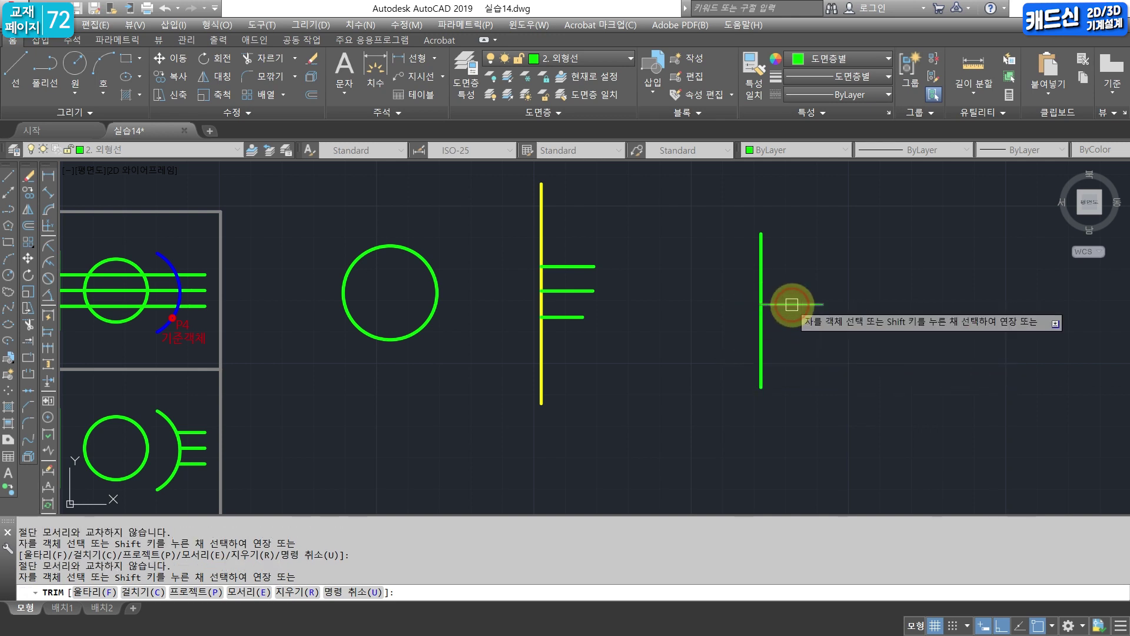
key(Escape)
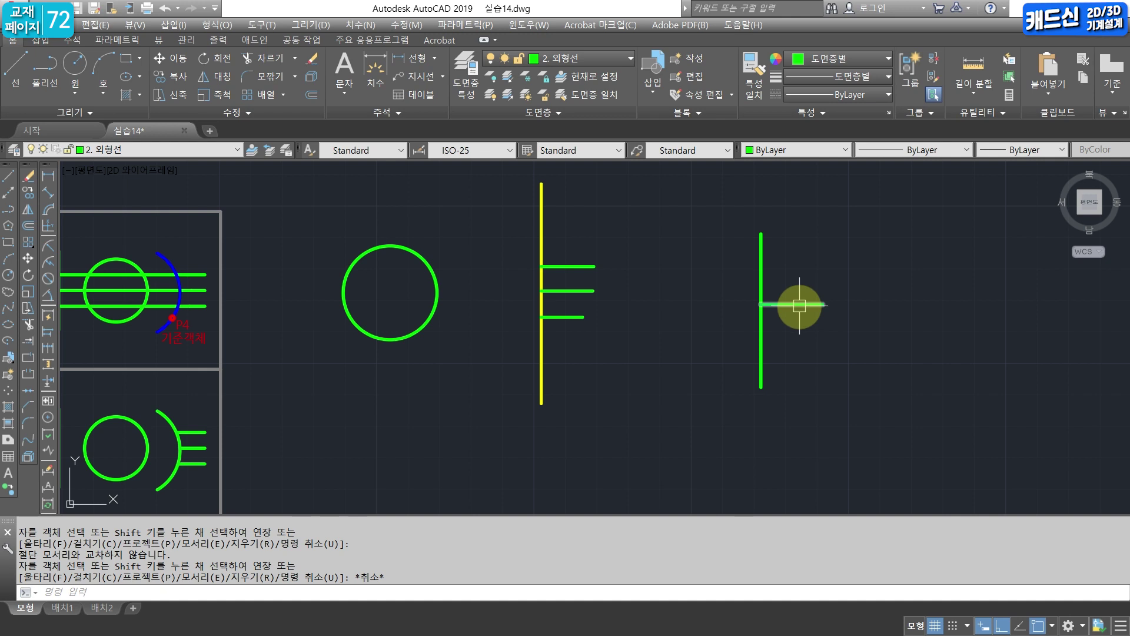
Erase the horizontal line's remaining right half beside the new vertical line.
click(799, 305)
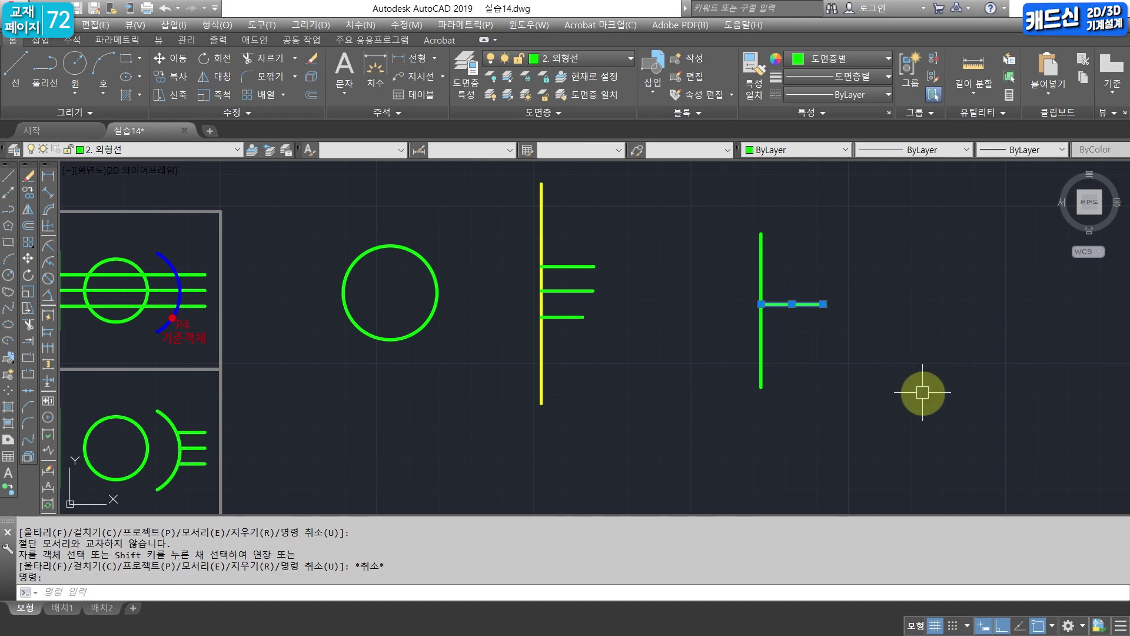
key(Escape)
key(Escape)
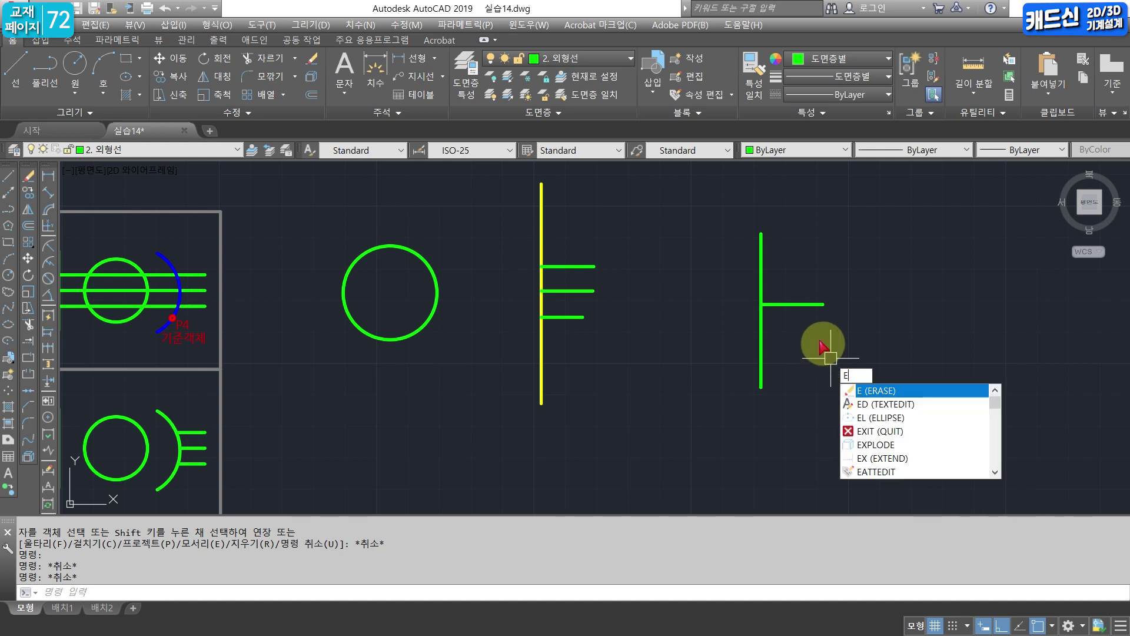
key(Return)
click(801, 305)
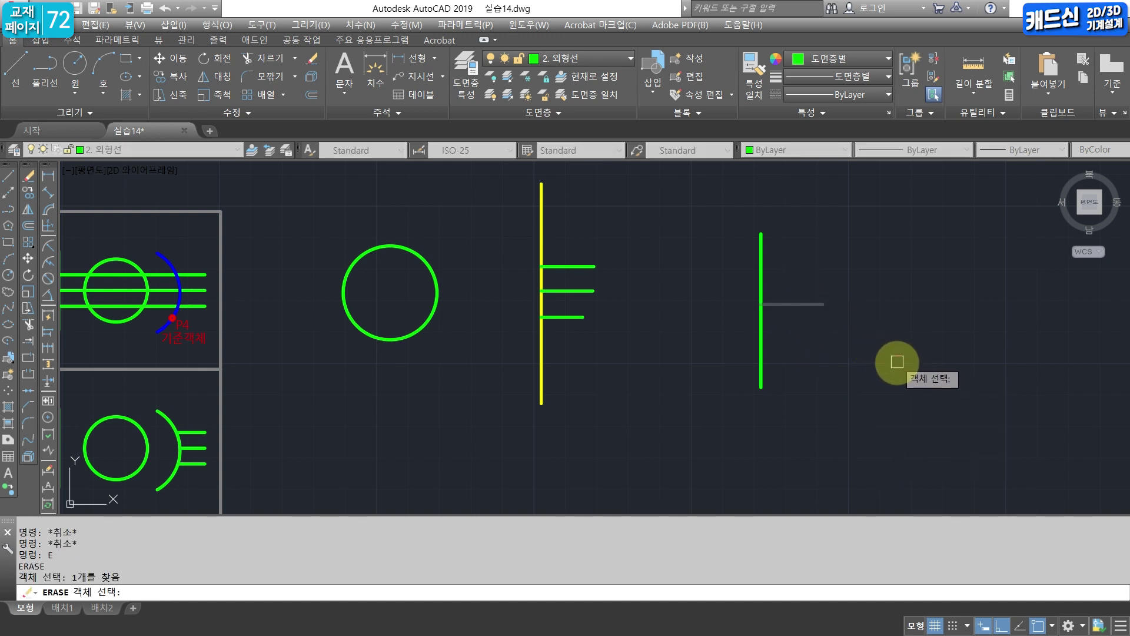
key(Return)
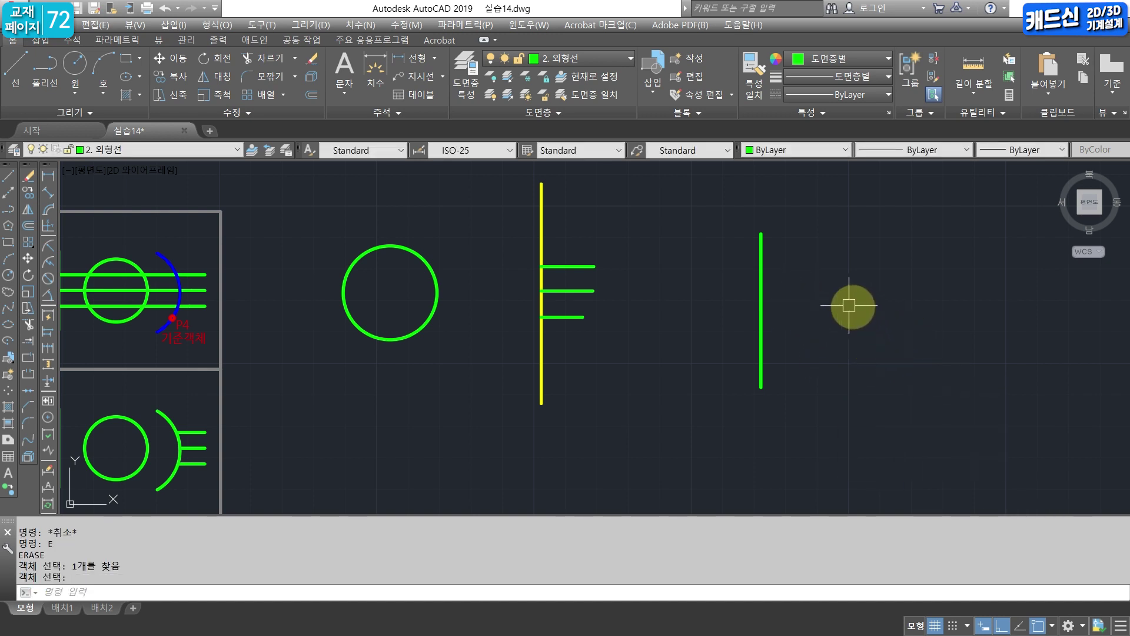
key(Escape)
scroll(770, 328, down, 2)
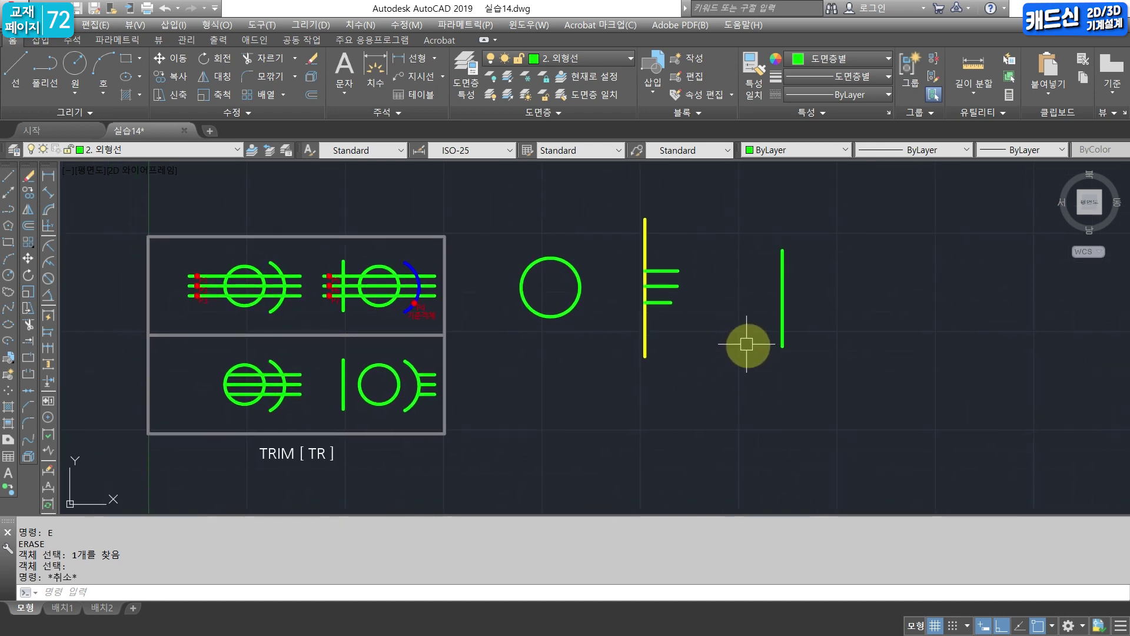
Undo the erase, the trims and the two demonstration lines until the three full horizontal lines through the circle are restored.
key(ctrl+z)
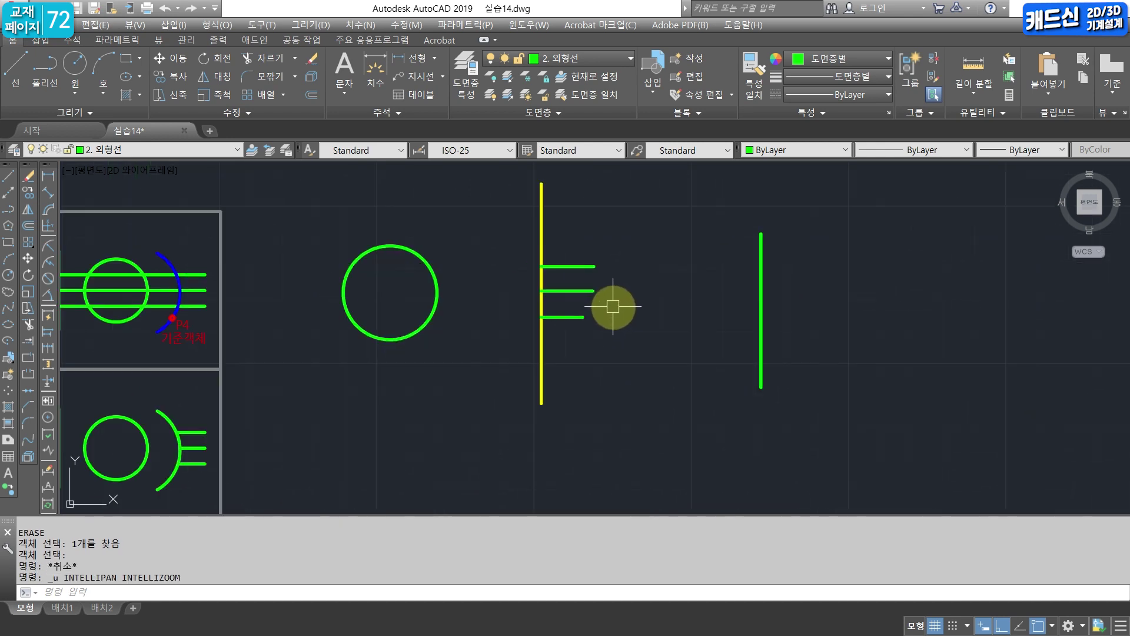
key(ctrl+z)
key(ctrl+z)
key(ctrl+z)
key(ctrl+z)
key(ctrl+z)
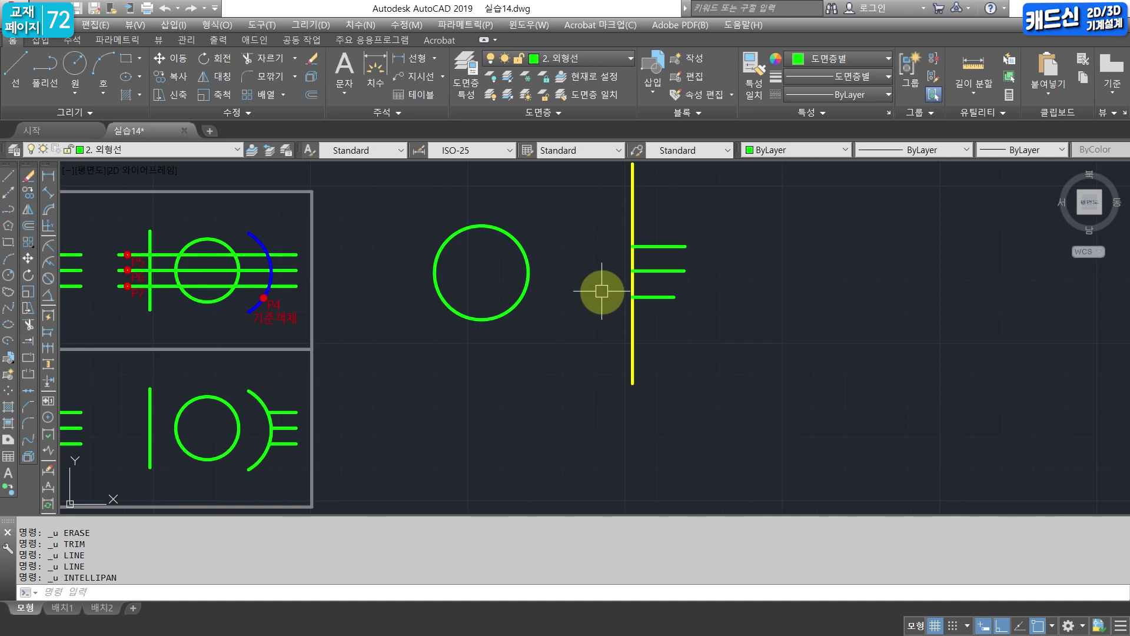
middle_drag(642, 299, 599, 304)
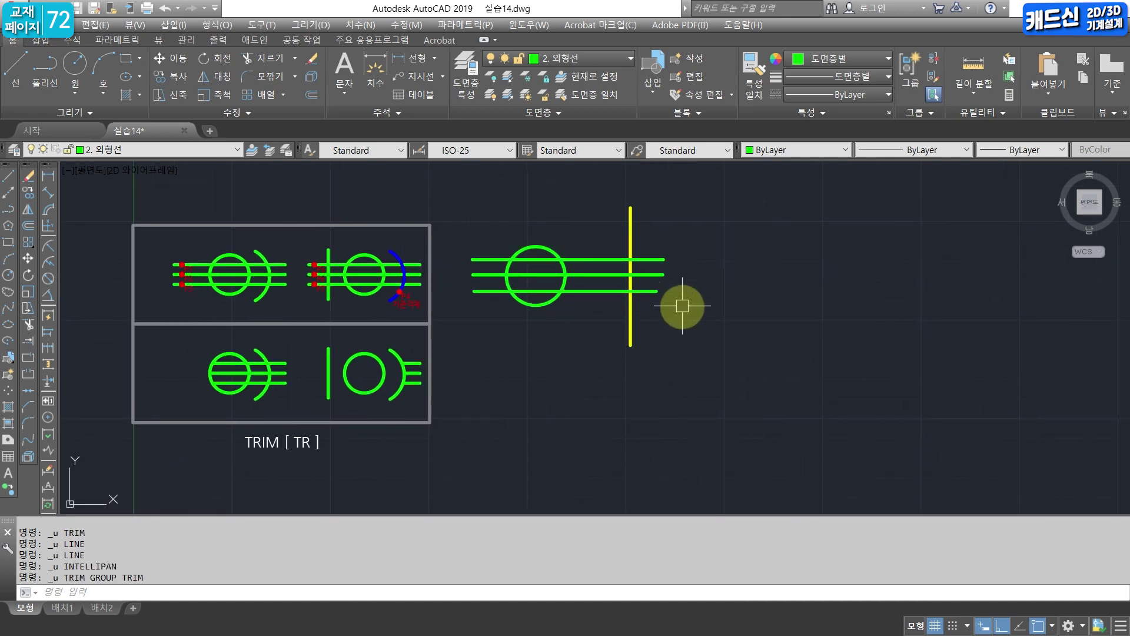
Regenerate the drawing display.
text(RE)
key(Return)
key(Escape)
key(Escape)
key(Escape)
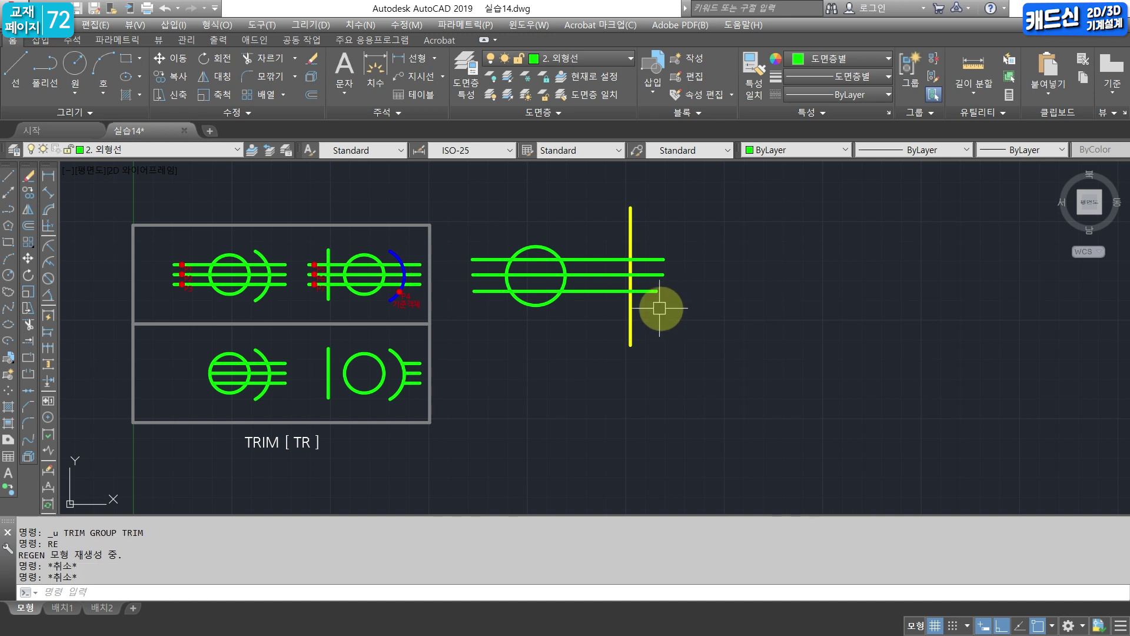
text(TR)
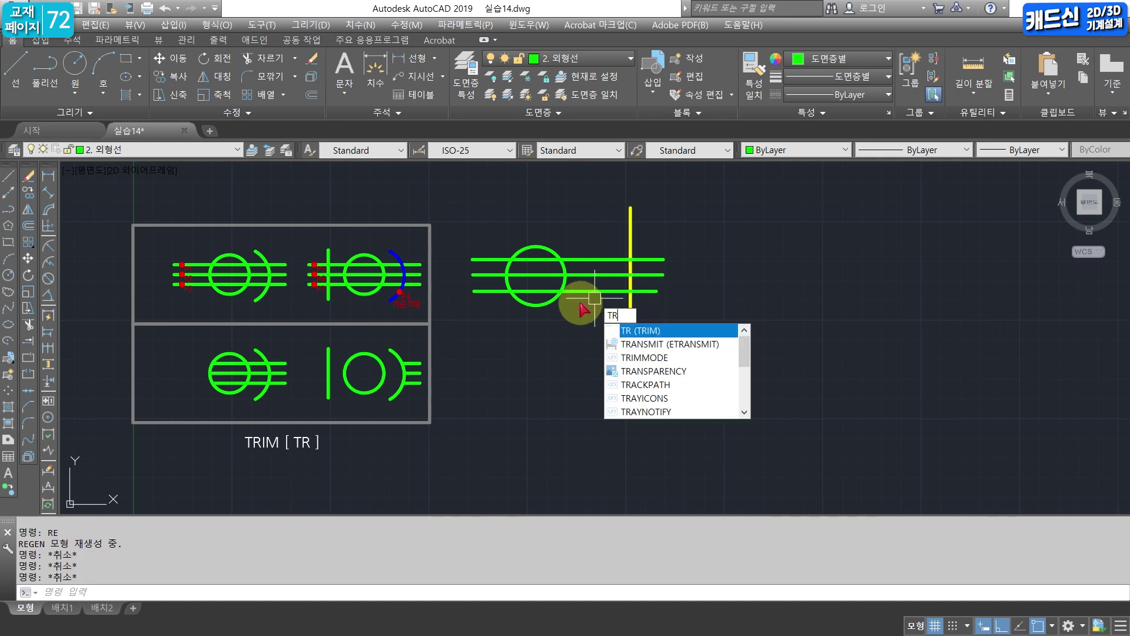
key(Escape)
key(Escape)
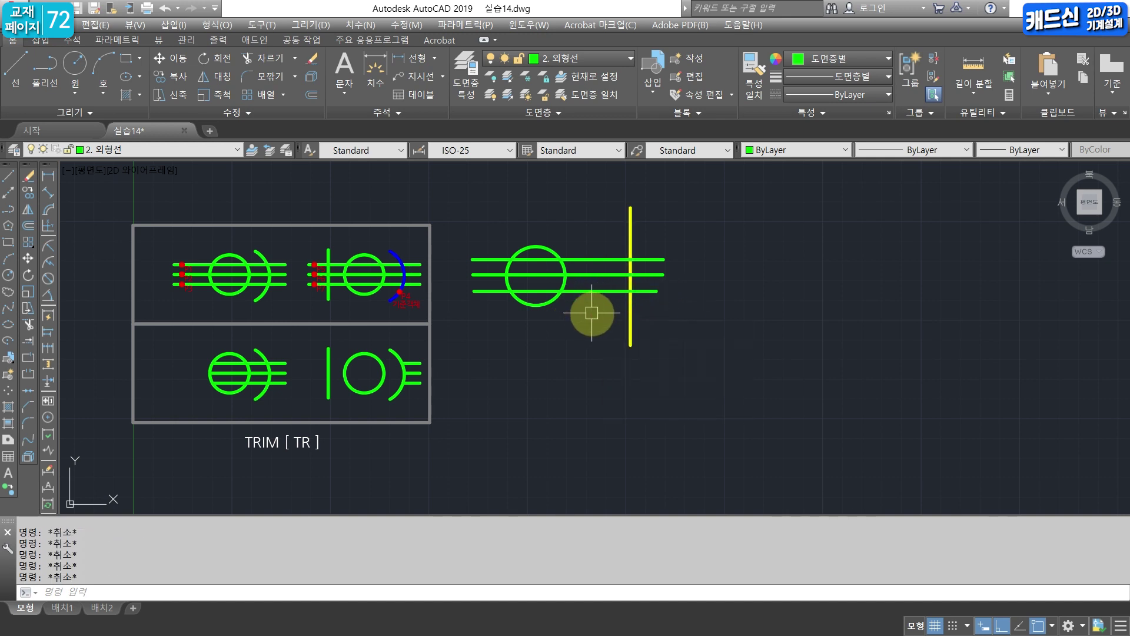
Trim away the three horizontal lines left of the yellow vertical line, using only that line as the cutting edge.
text(TR)
key(Return)
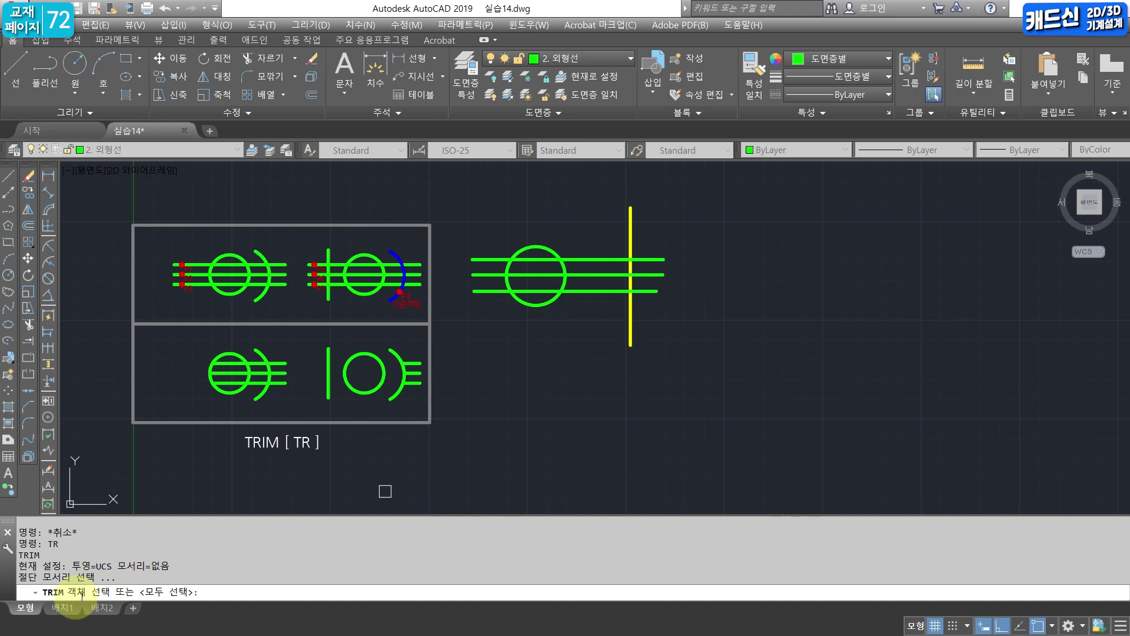
click(628, 221)
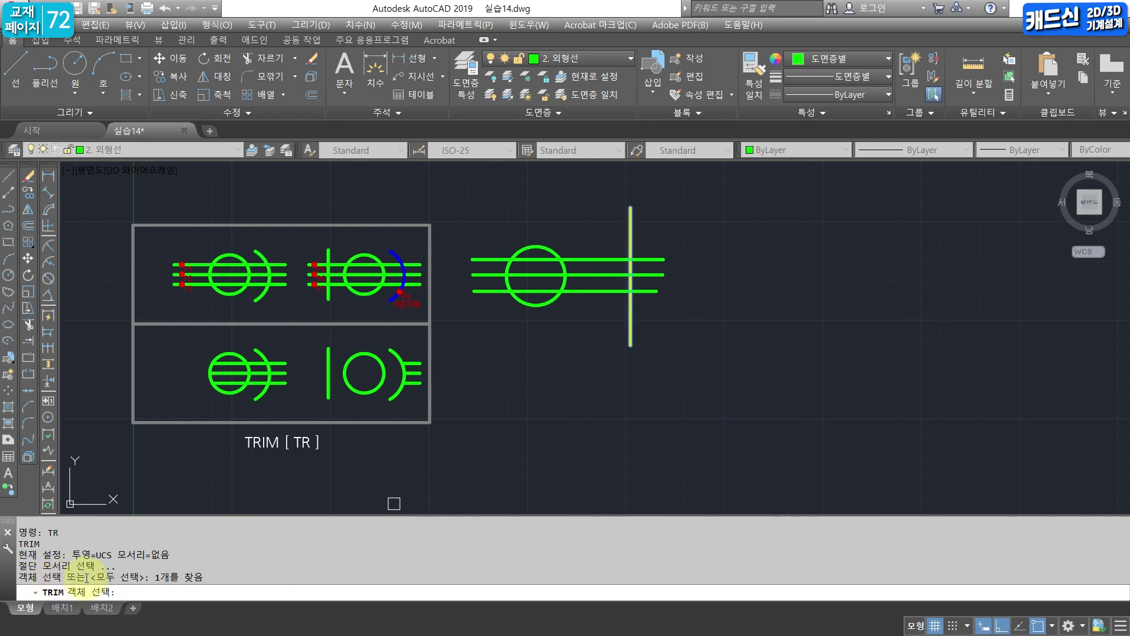
key(Return)
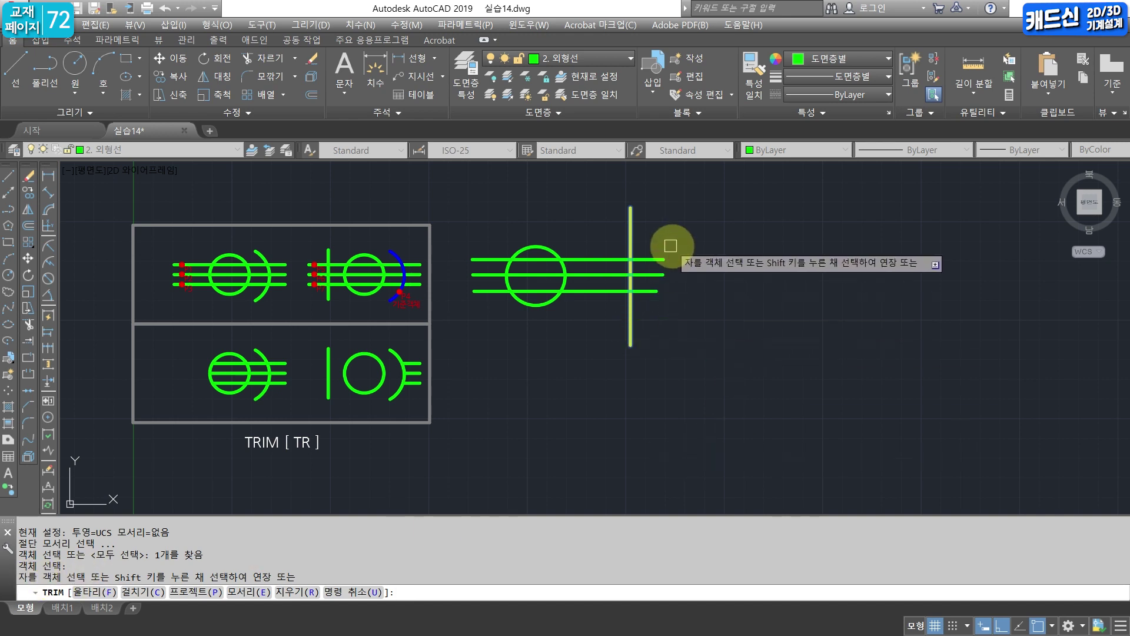
click(483, 260)
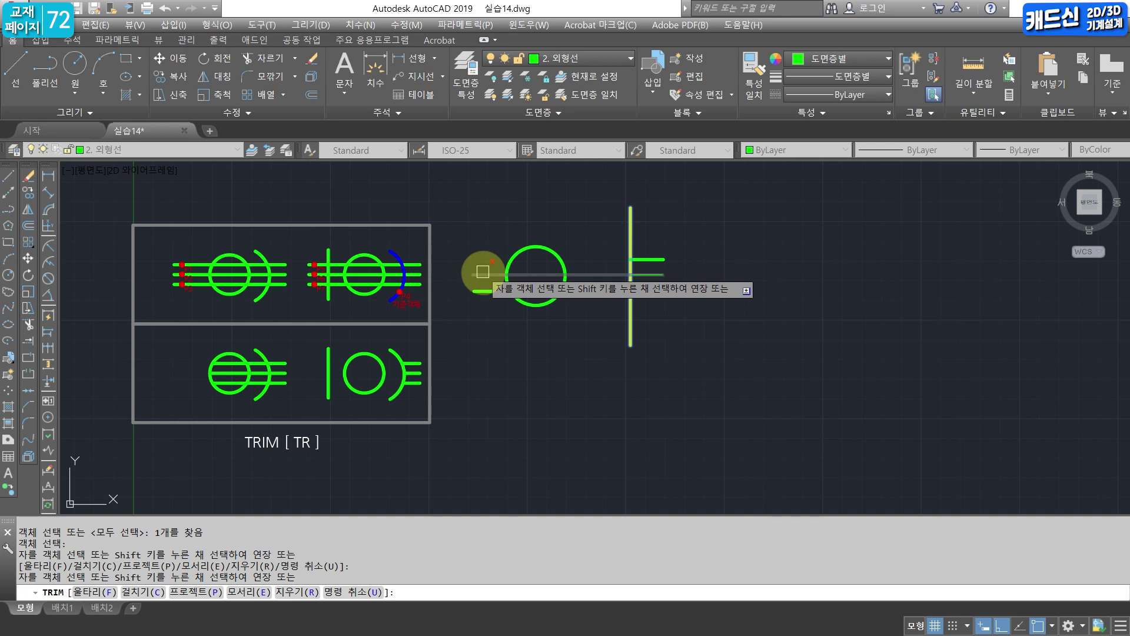
click(482, 273)
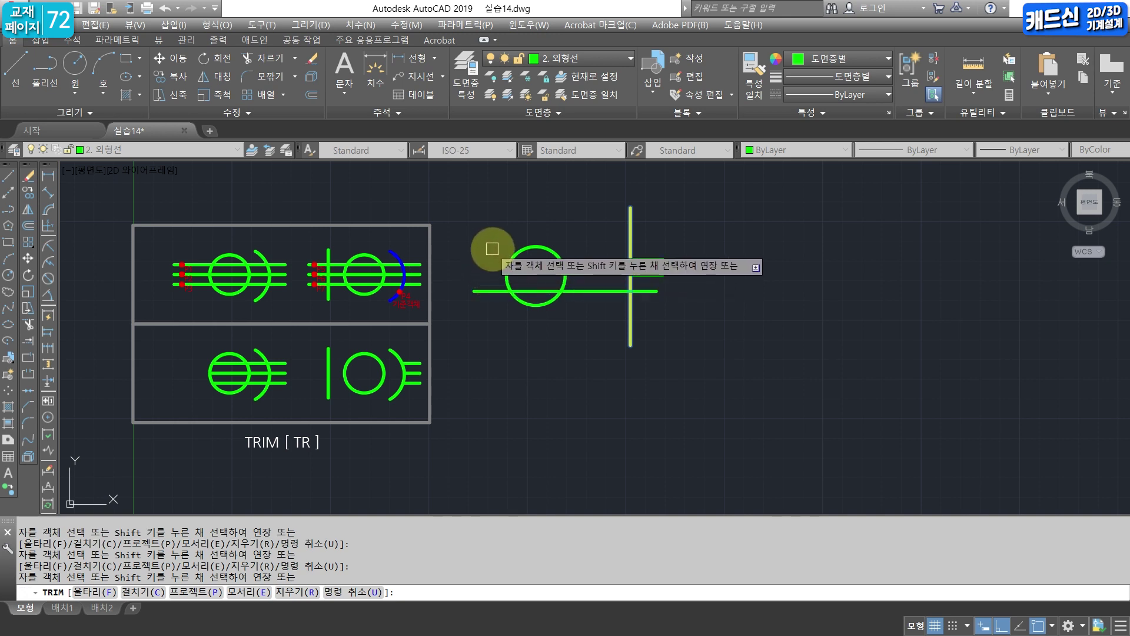
click(493, 248)
click(460, 311)
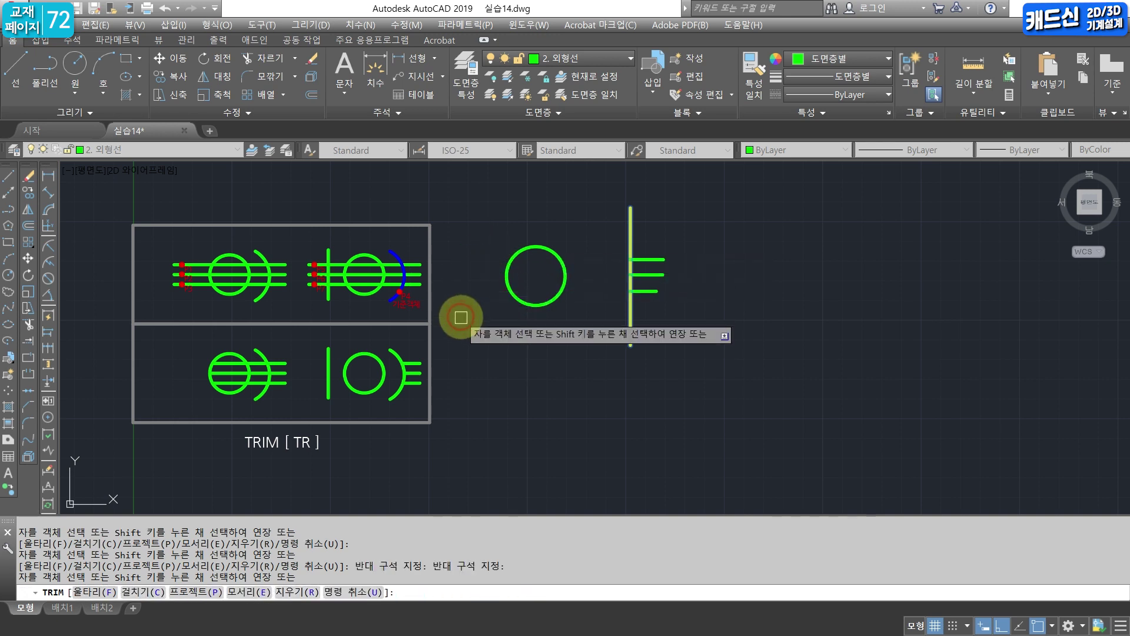
key(Return)
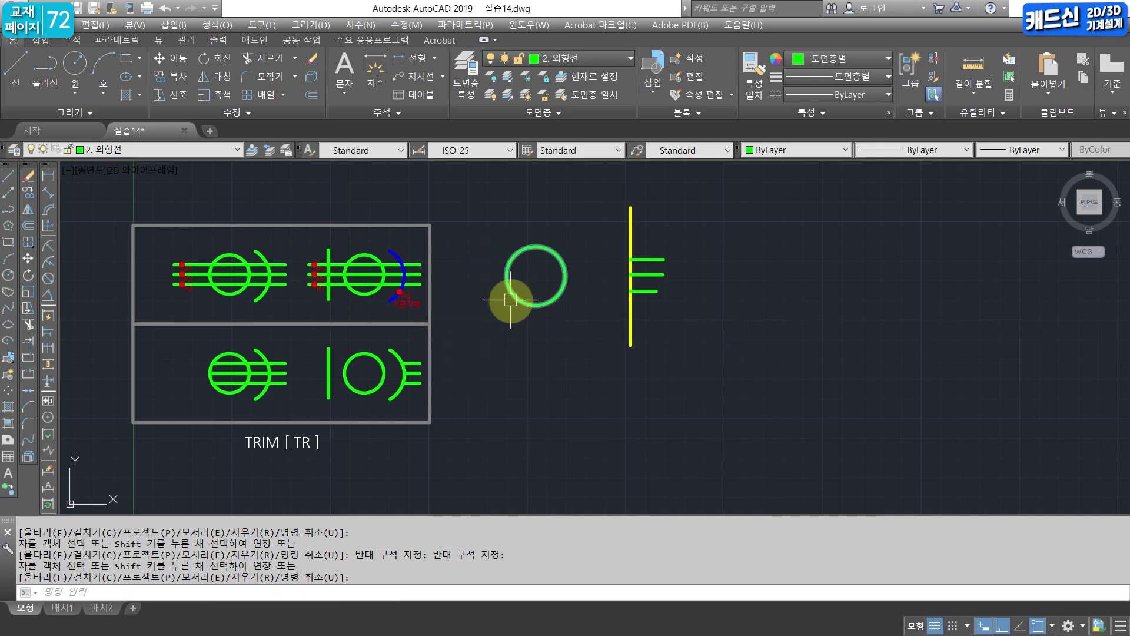
middle_drag(490, 257, 438, 282)
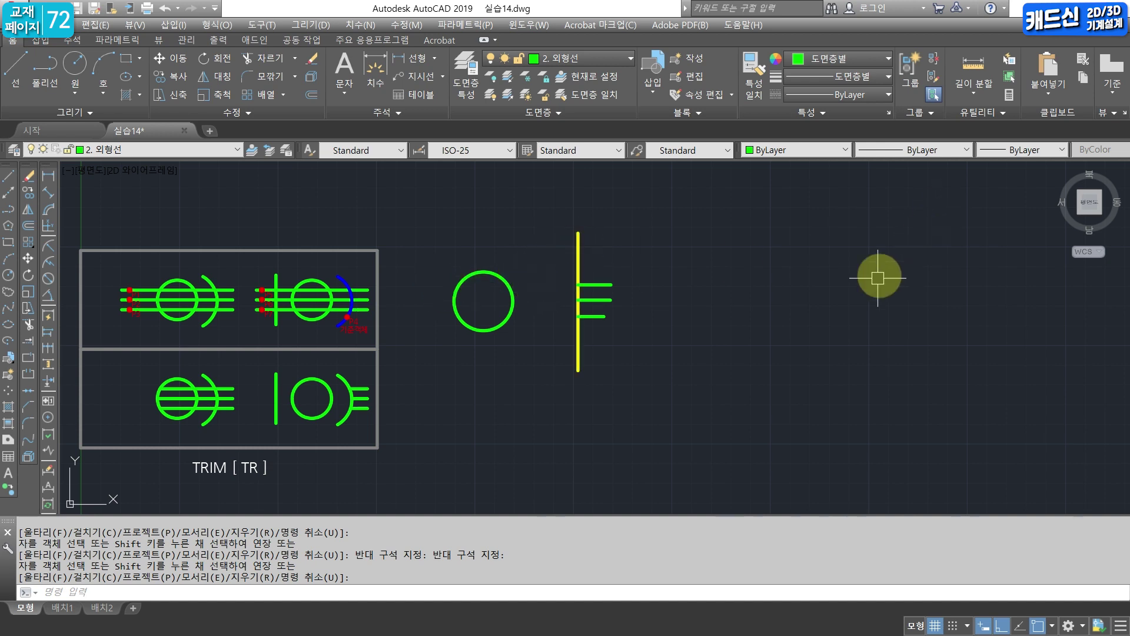
mouse_move(431, 287)
mouse_down()
mouse_move(609, 285)
mouse_move(409, 315)
mouse_move(529, 330)
mouse_up()
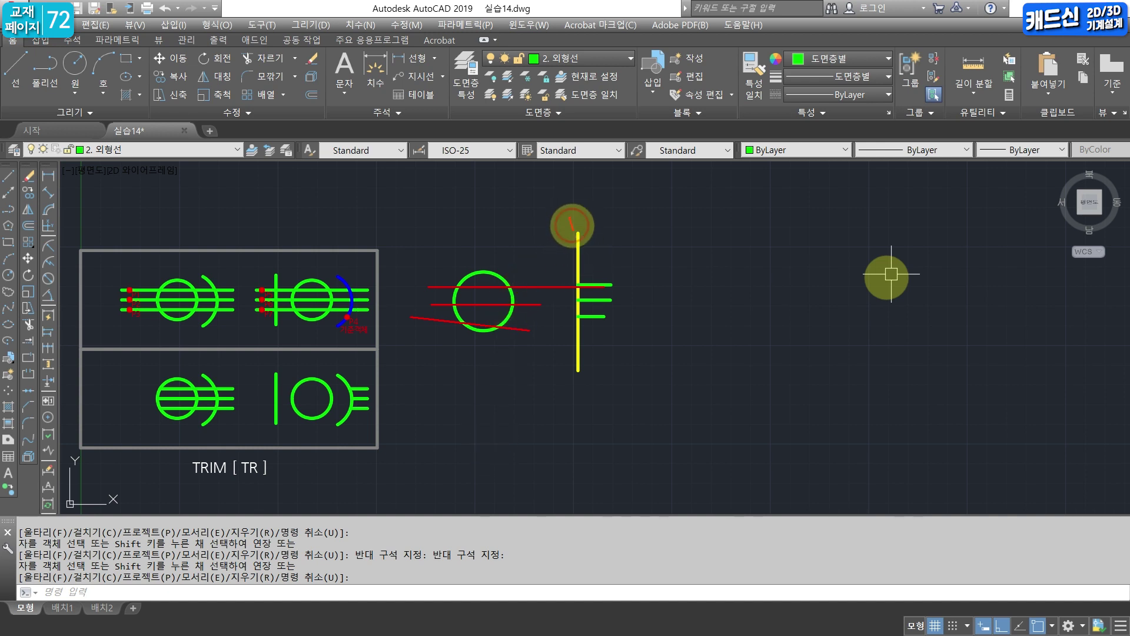
drag(569, 215, 609, 208)
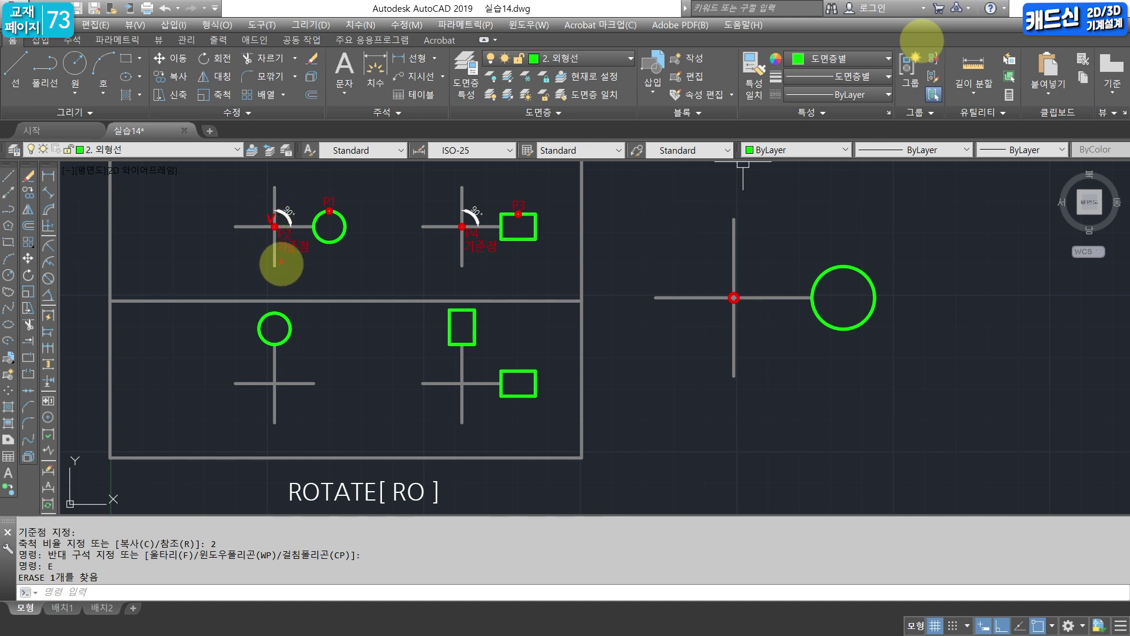
mouse_move(302, 226)
mouse_down()
mouse_move(290, 196)
mouse_move(252, 209)
mouse_up()
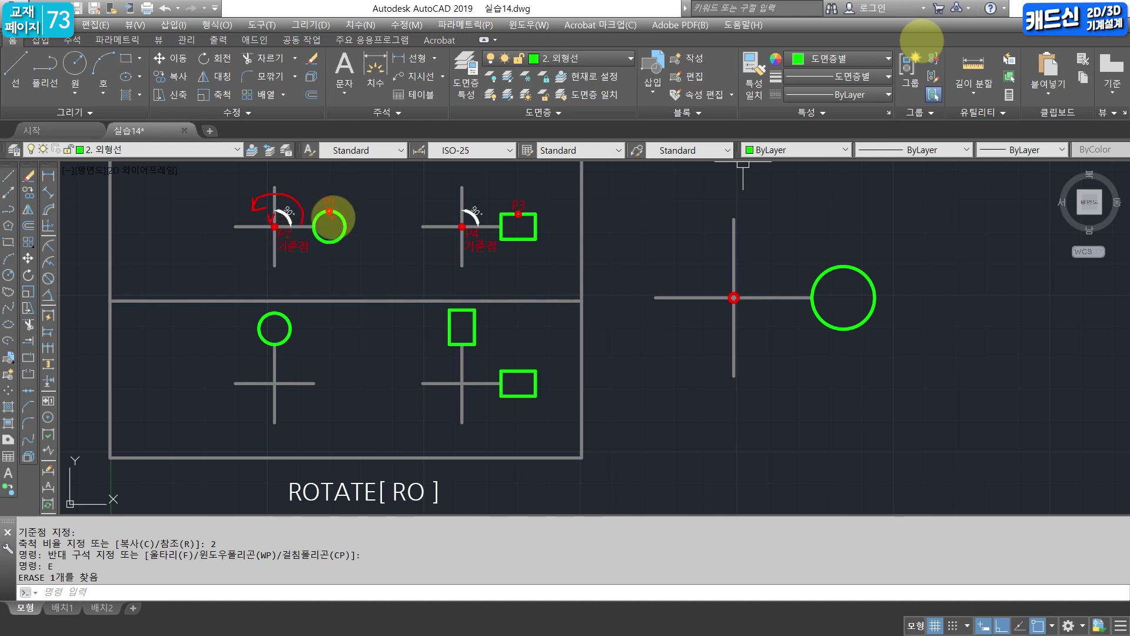
drag(357, 208, 368, 204)
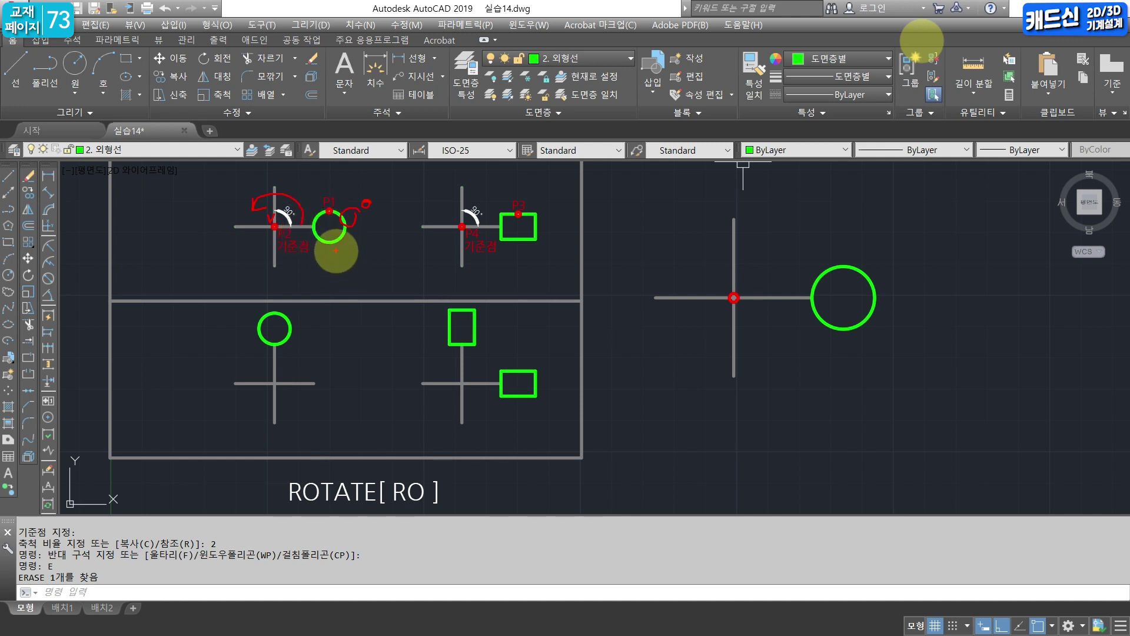
drag(320, 270, 307, 283)
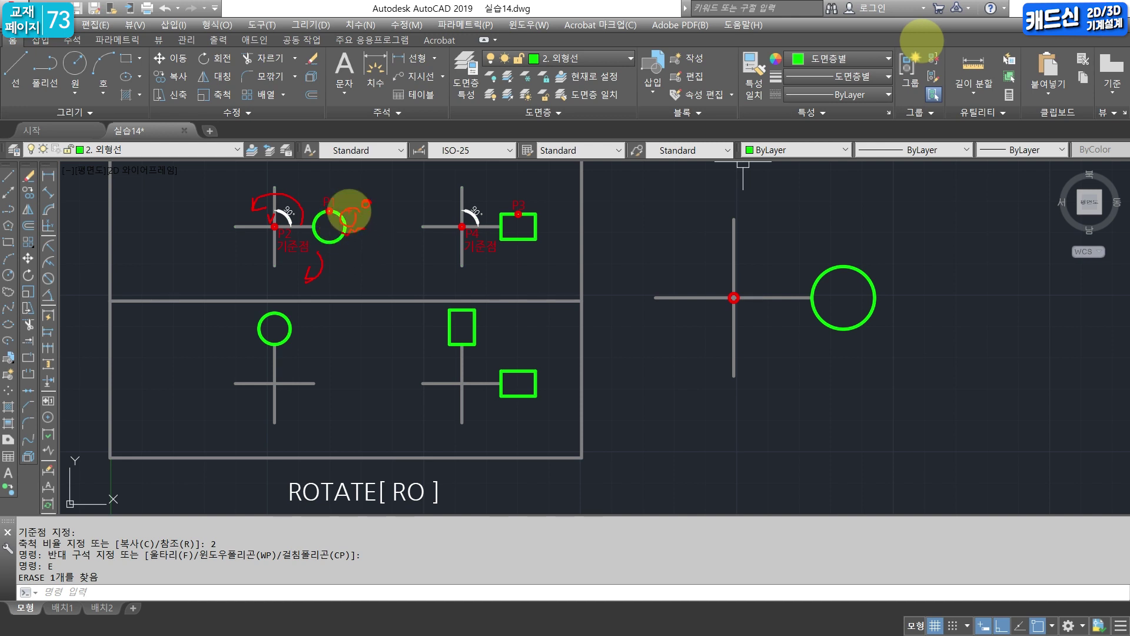
Erase the red base-point marker at the crossing of the large grey lines beside the ROTATE example frame.
mouse_move(775, 330)
middle_down()
mouse_move(749, 341)
mouse_move(643, 253)
middle_up()
click(550, 278)
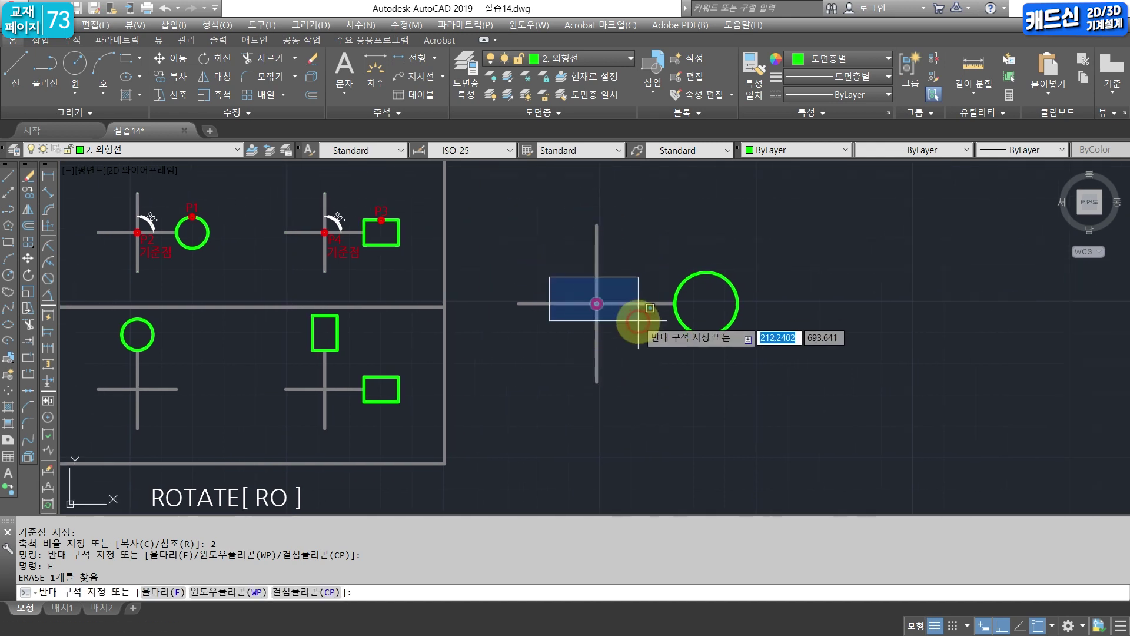
click(648, 346)
text(E)
key(Return)
middle_drag(648, 346, 571, 309)
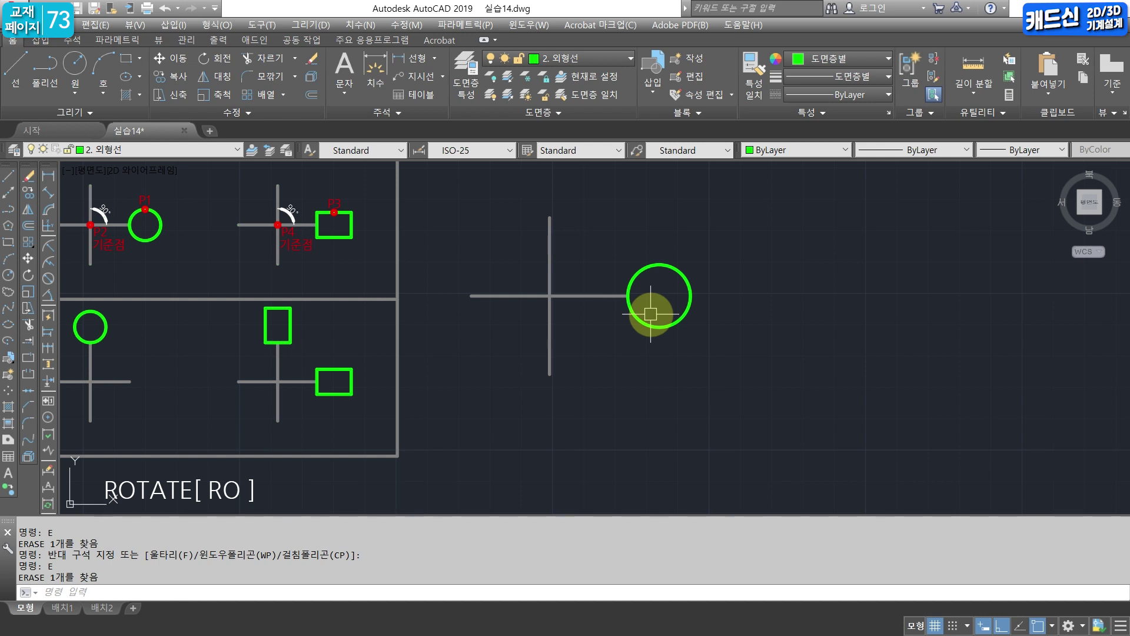
Rotate the large green circle 90° about the crossing of the grey lines, with ortho mode turned off.
middle_drag(573, 331, 580, 322)
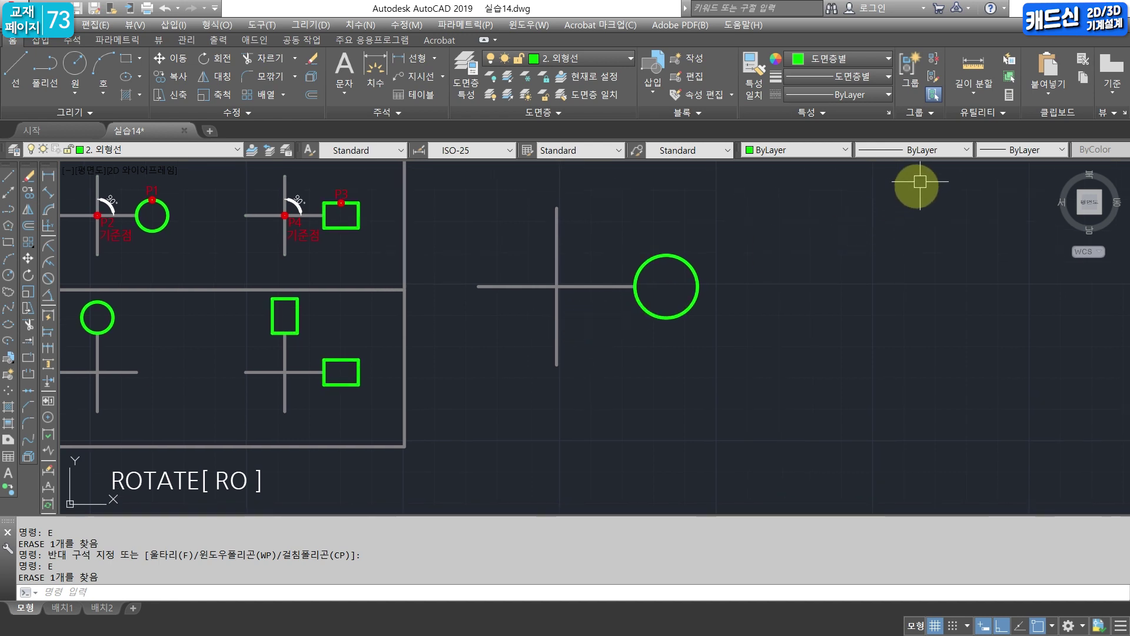
click(222, 61)
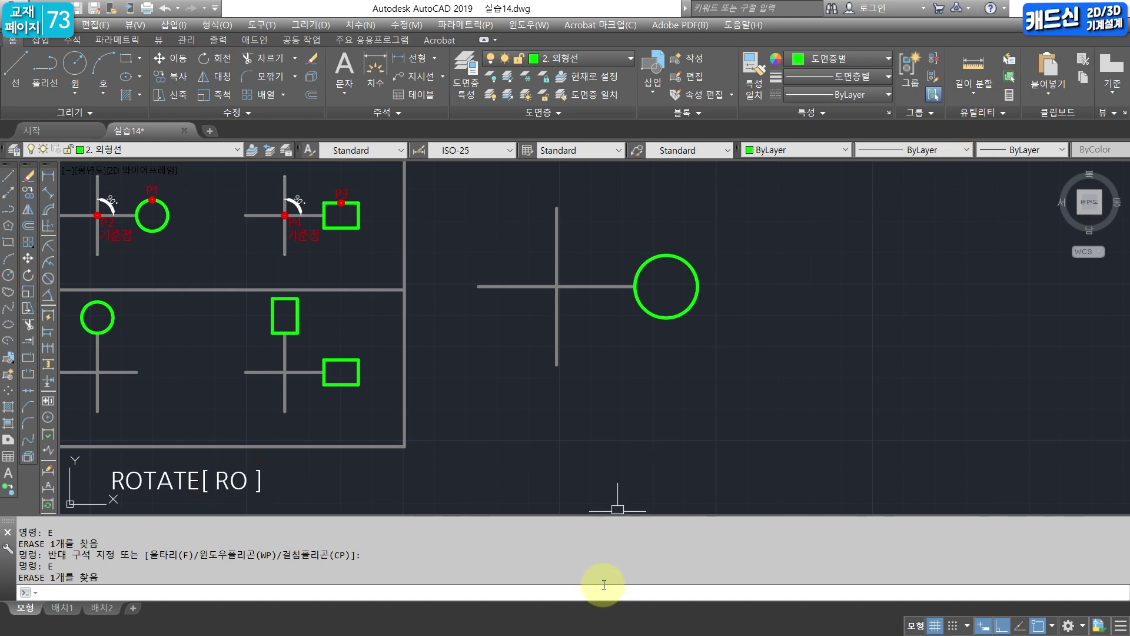
key(Return)
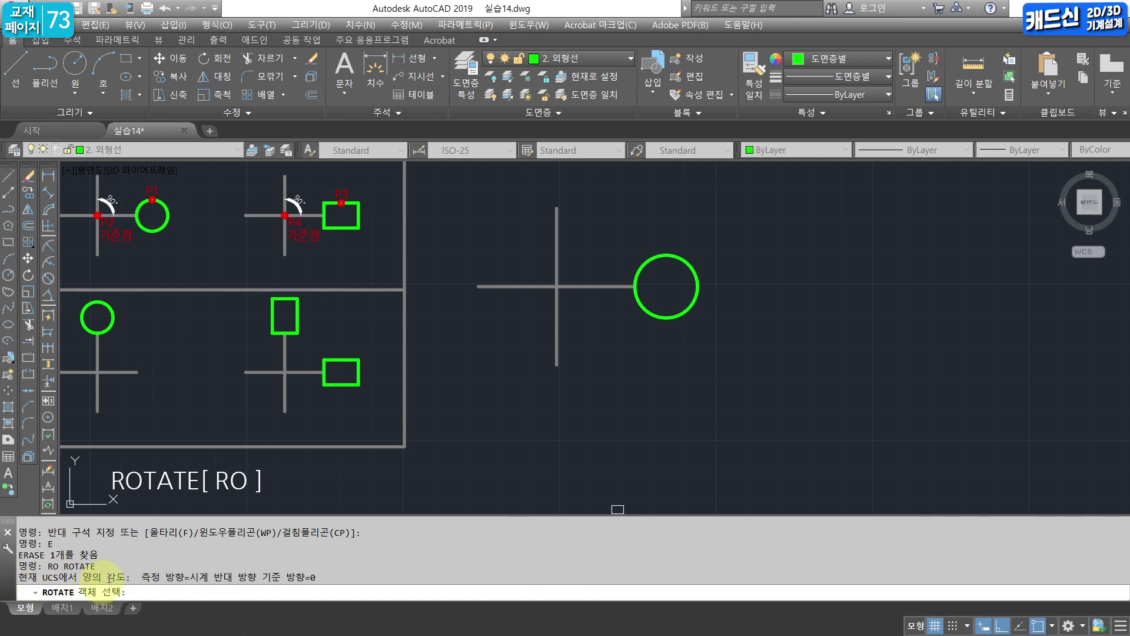
click(678, 253)
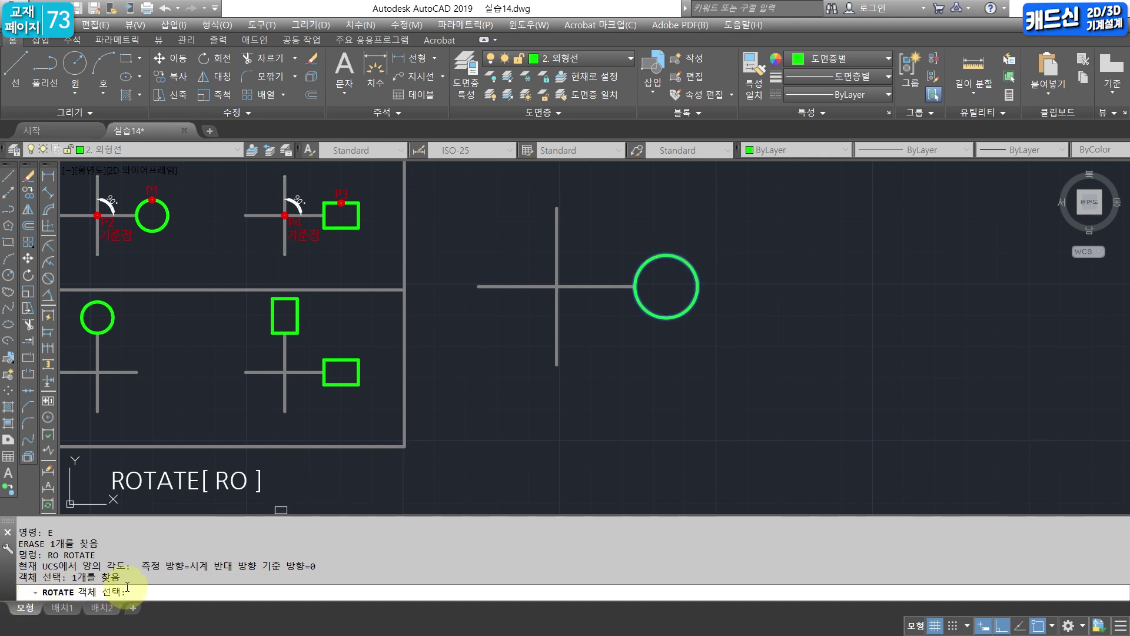
key(Return)
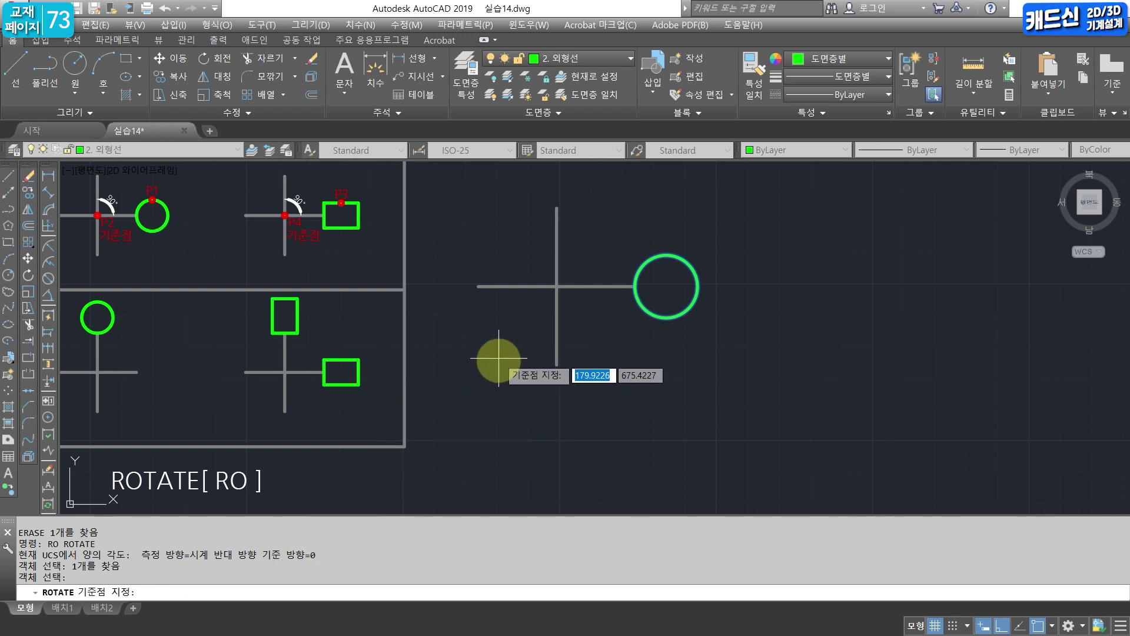
click(557, 286)
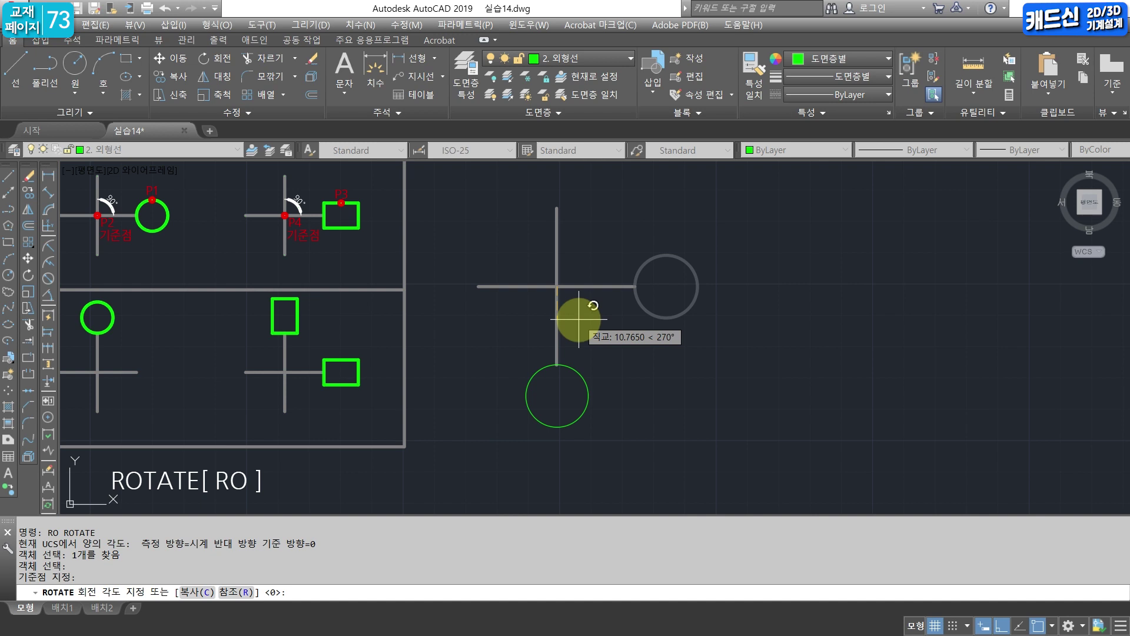
key(F8)
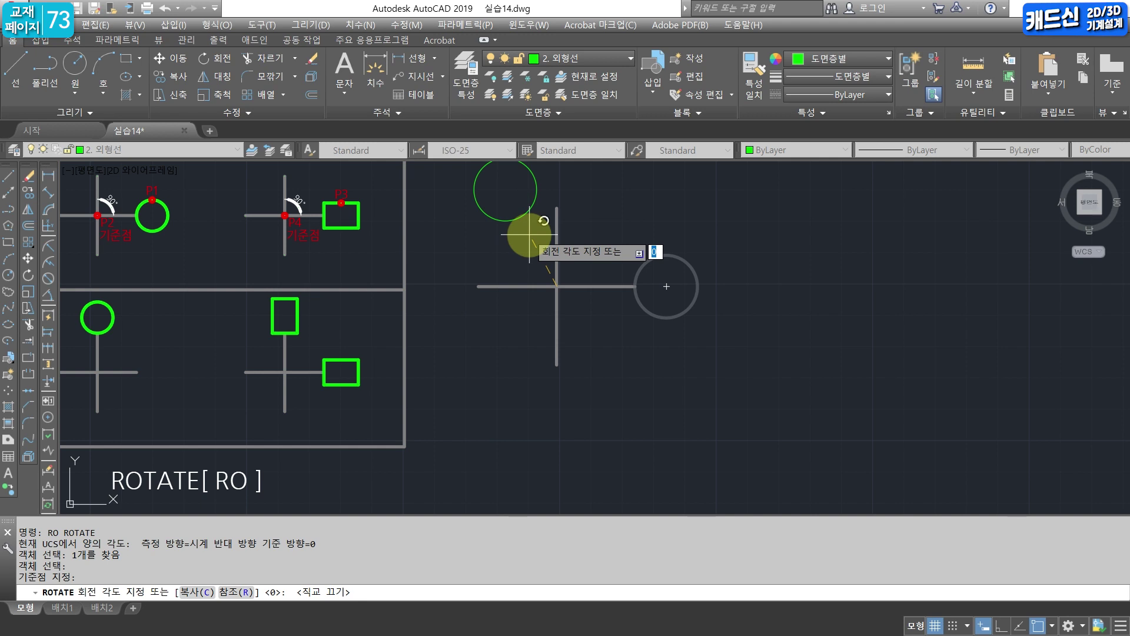
key(Return)
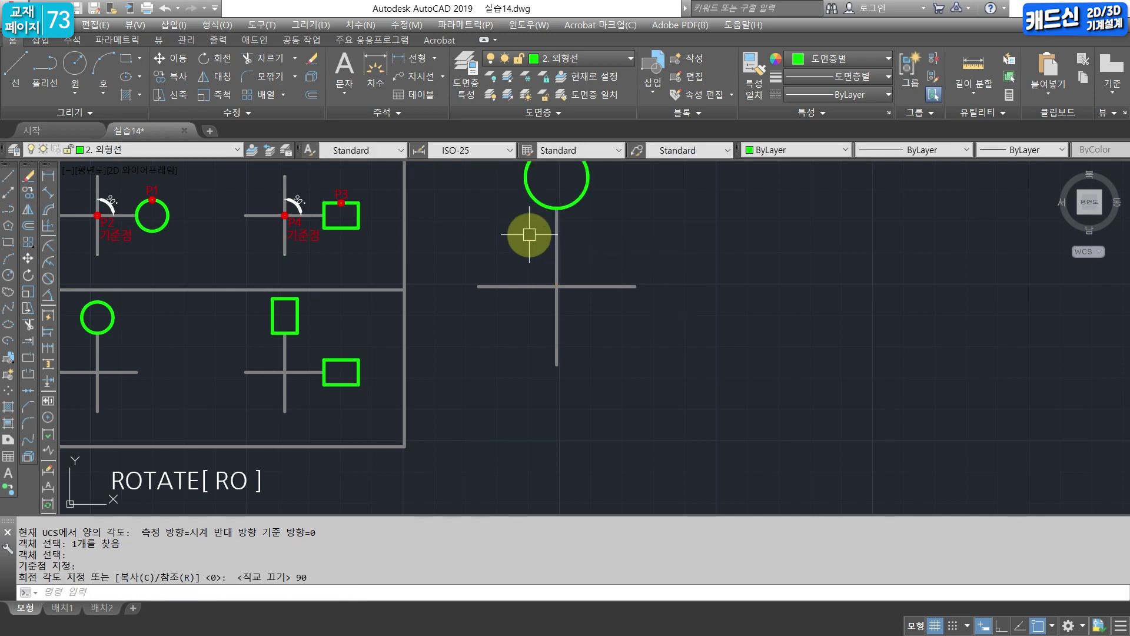
Rotate the circle at the upper end of the vertical grey line by another 90° about the crossing point.
middle_drag(518, 271, 518, 331)
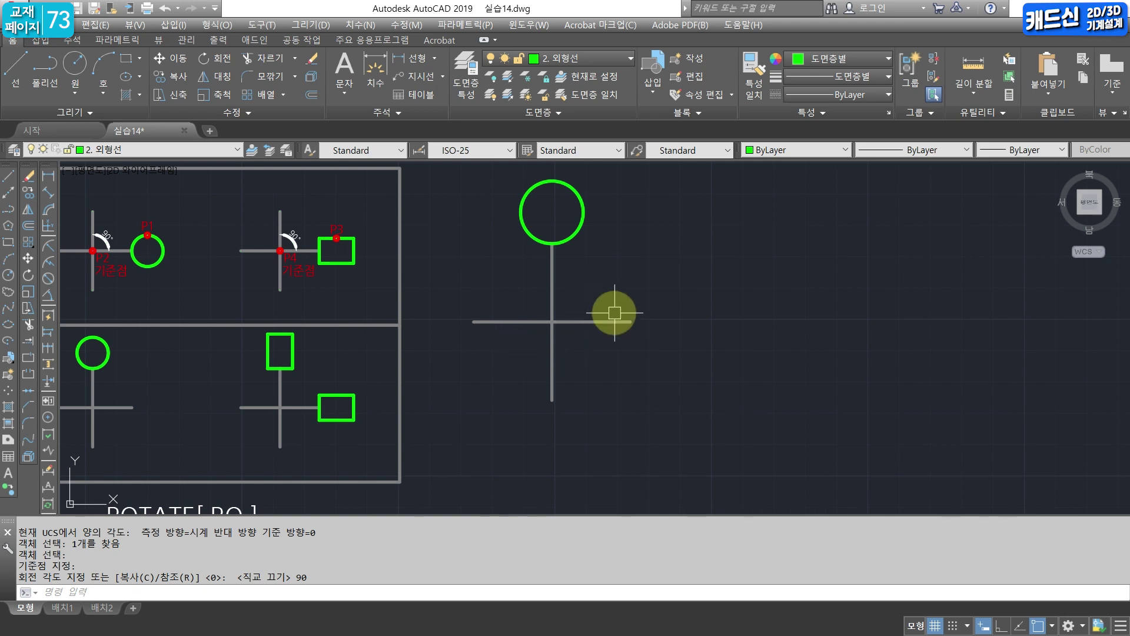
text(RO)
key(Return)
click(584, 225)
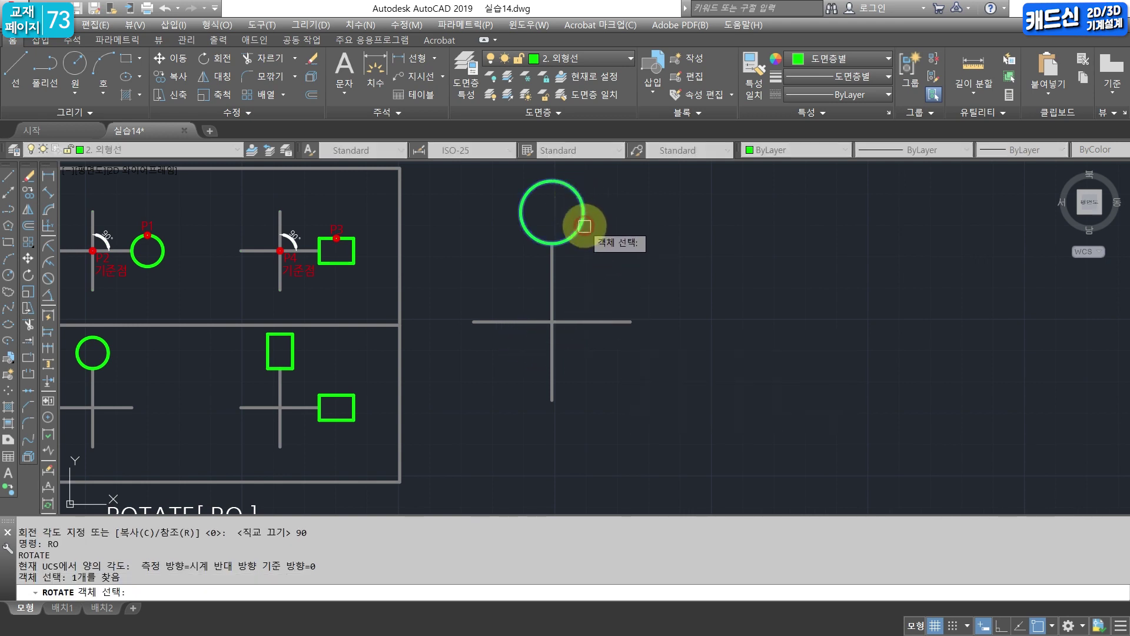
key(Return)
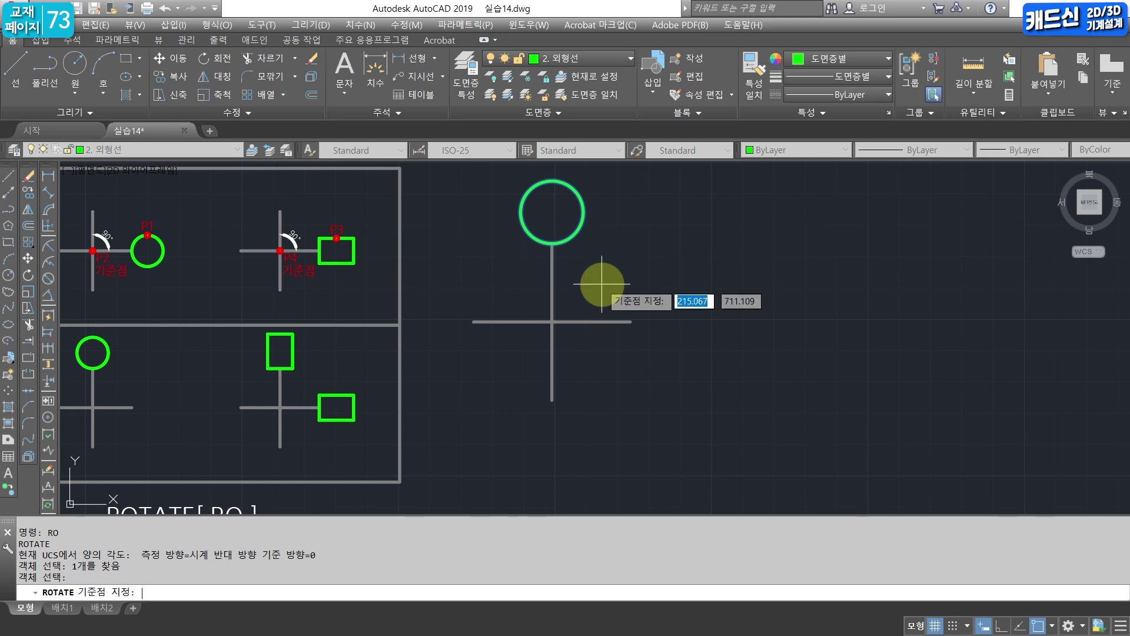
click(551, 323)
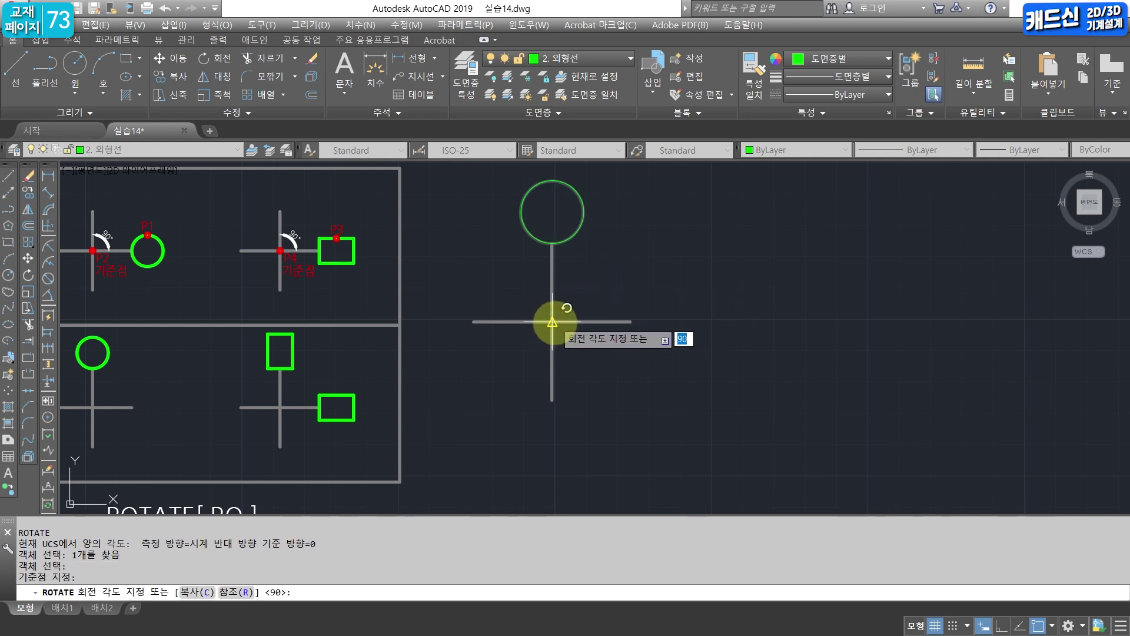
text(9)
key(Return)
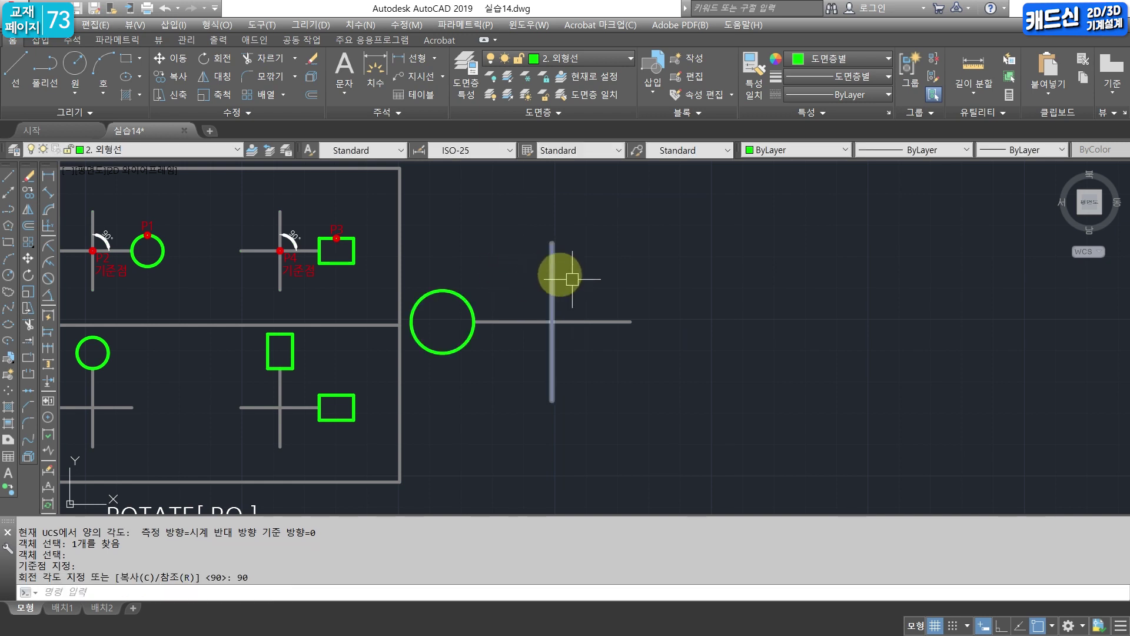
mouse_move(551, 295)
mouse_down()
mouse_move(586, 323)
mouse_move(575, 355)
mouse_move(599, 344)
mouse_up()
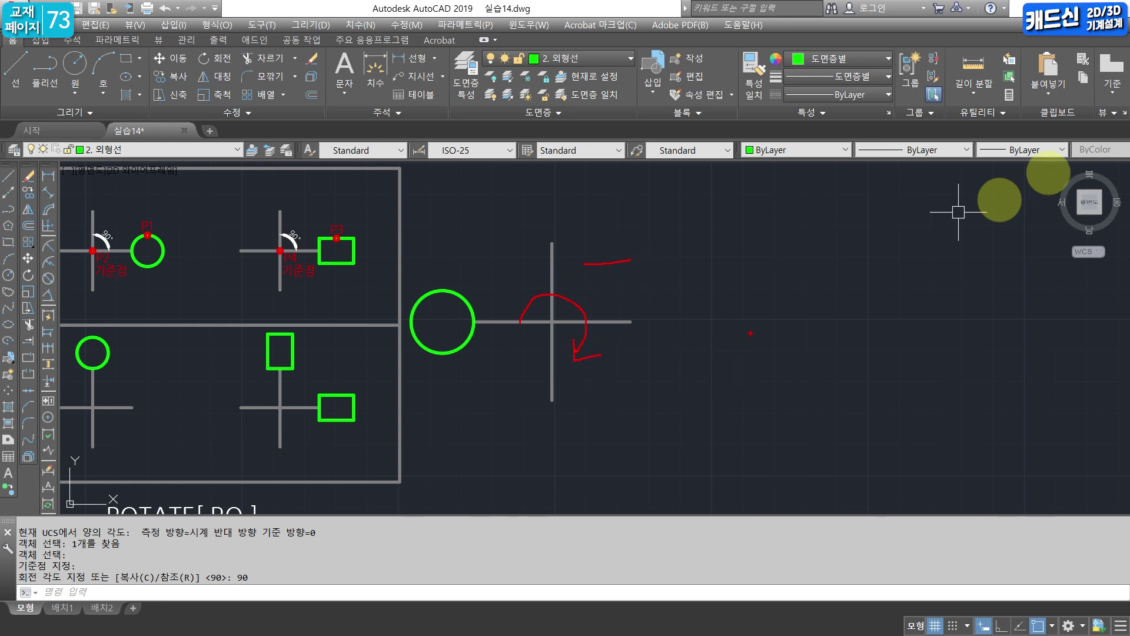
key(Escape)
Rotate the circle at the left end of the horizontal grey line by -90° about the crossing point.
text(RO)
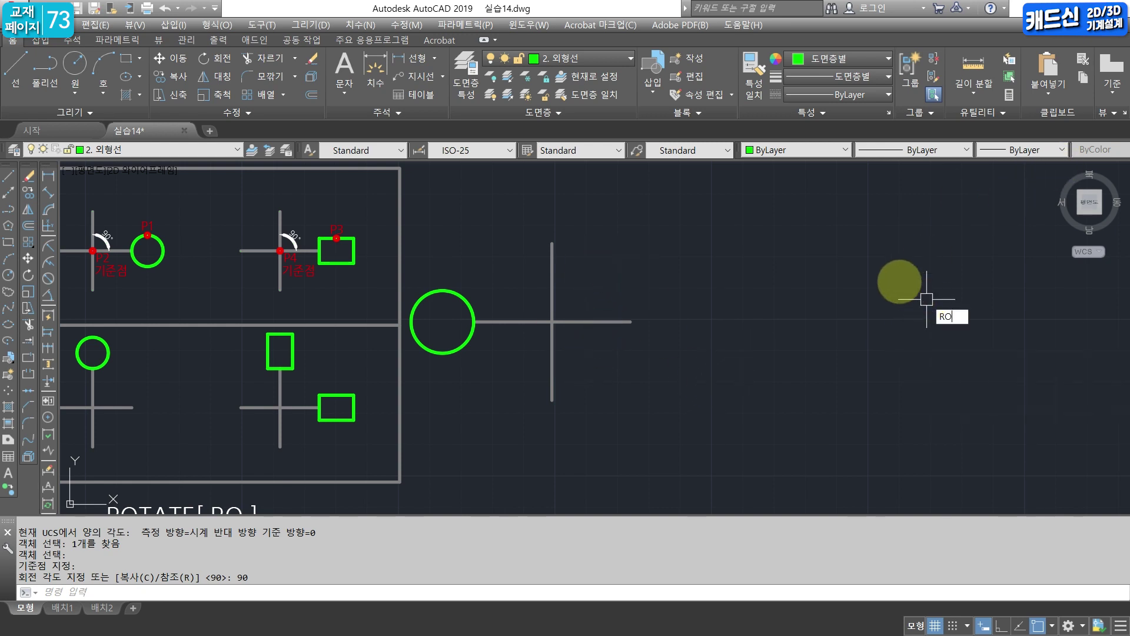
key(Return)
click(465, 296)
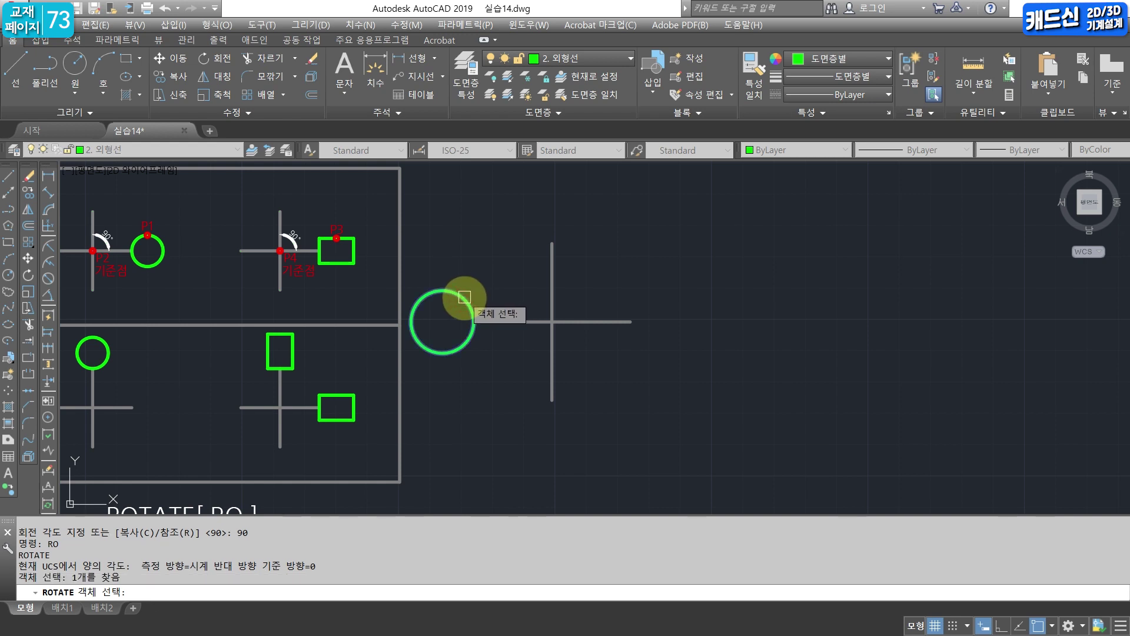
key(Return)
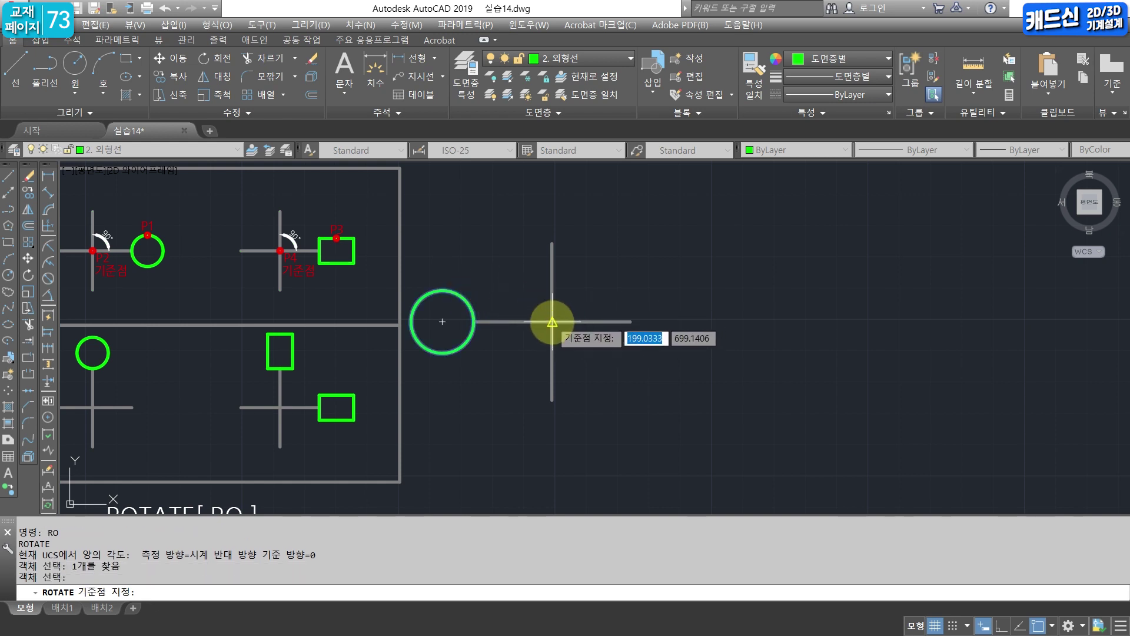
click(553, 321)
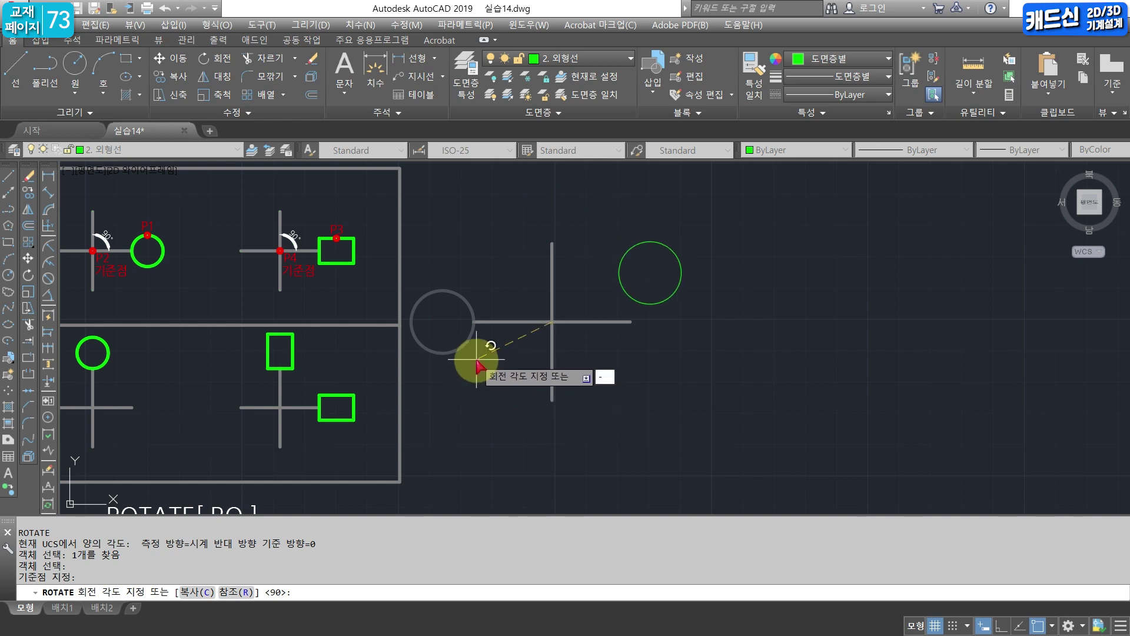
key(Return)
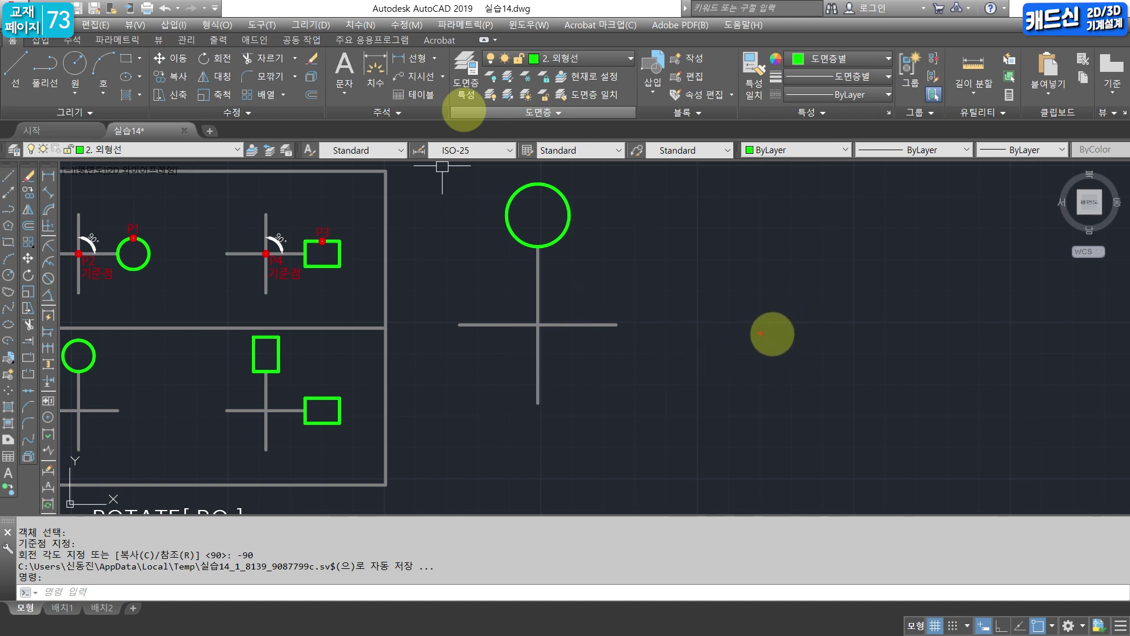
mouse_move(641, 311)
mouse_down()
mouse_move(644, 331)
mouse_move(662, 305)
mouse_up()
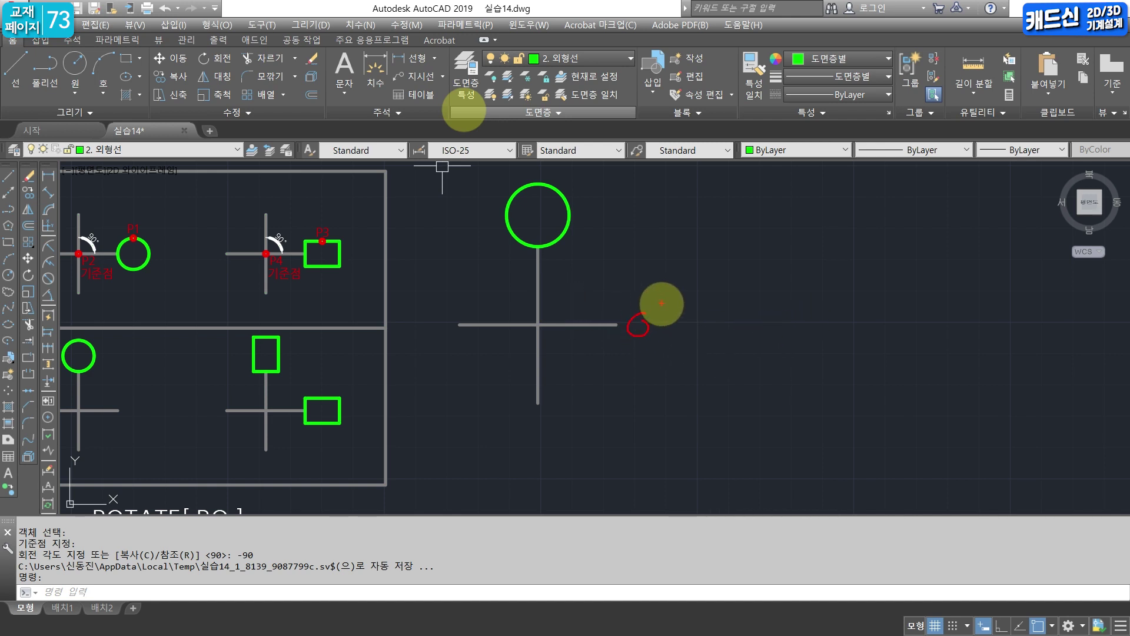
drag(548, 225, 555, 220)
mouse_move(428, 311)
mouse_down()
mouse_move(421, 328)
mouse_move(445, 317)
mouse_move(461, 328)
mouse_move(465, 311)
mouse_up()
mouse_move(508, 416)
mouse_down()
mouse_move(504, 433)
mouse_move(551, 415)
mouse_up()
drag(552, 407, 556, 405)
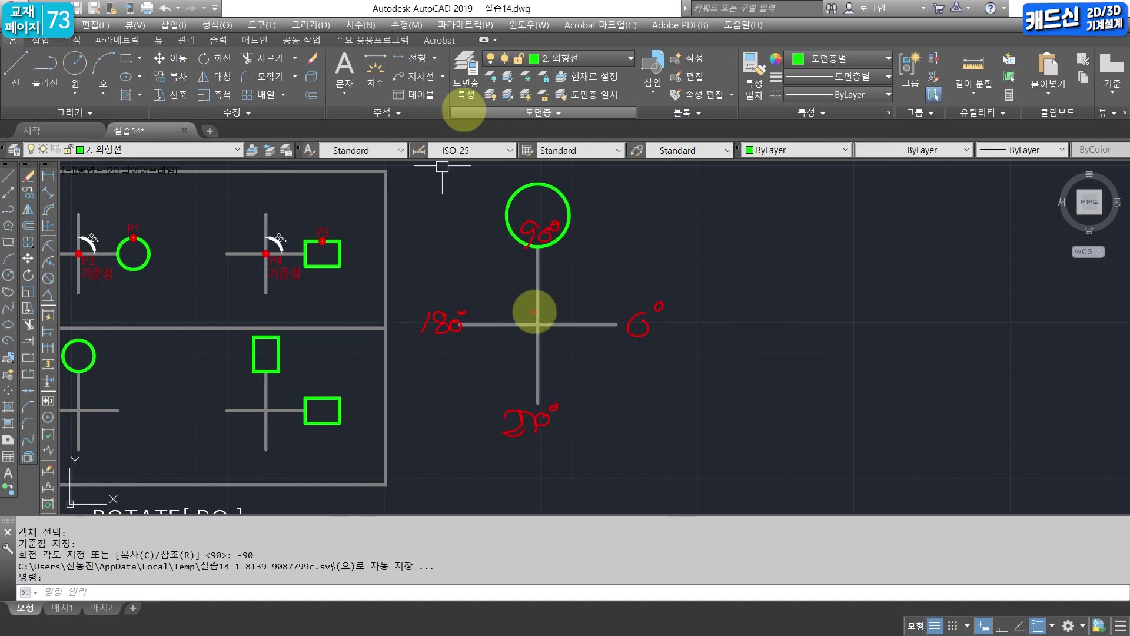
mouse_move(554, 324)
mouse_down()
mouse_move(524, 323)
mouse_move(536, 352)
mouse_move(551, 355)
mouse_up()
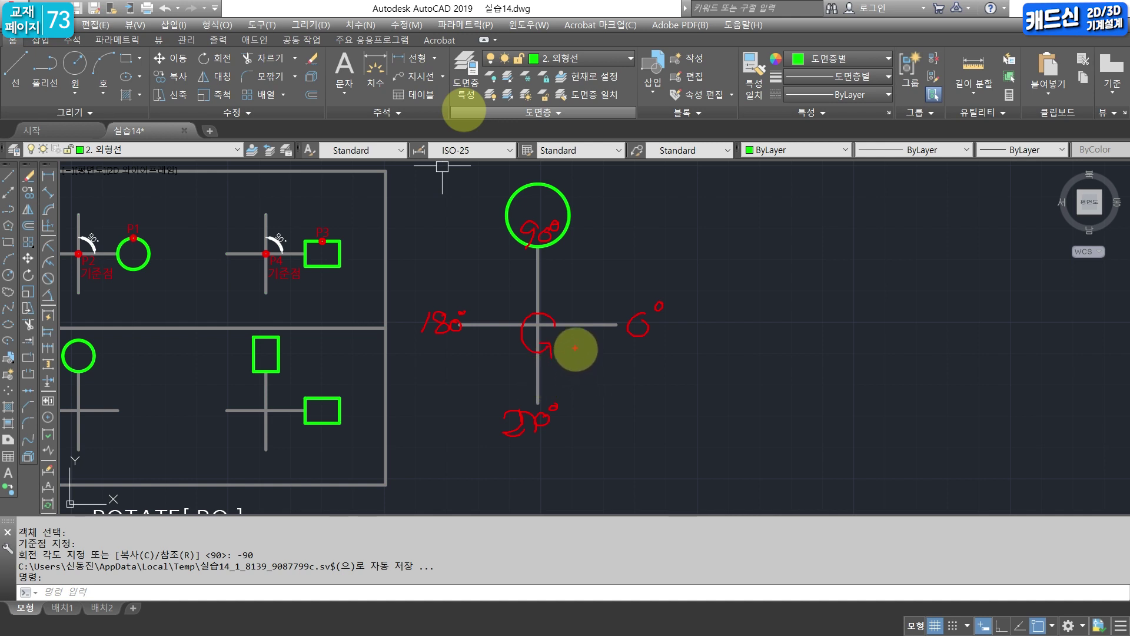
mouse_move(541, 293)
mouse_down()
mouse_move(577, 326)
mouse_move(570, 364)
mouse_move(580, 355)
mouse_up()
mouse_move(505, 464)
mouse_down()
mouse_move(532, 452)
mouse_move(537, 469)
mouse_move(545, 447)
mouse_up()
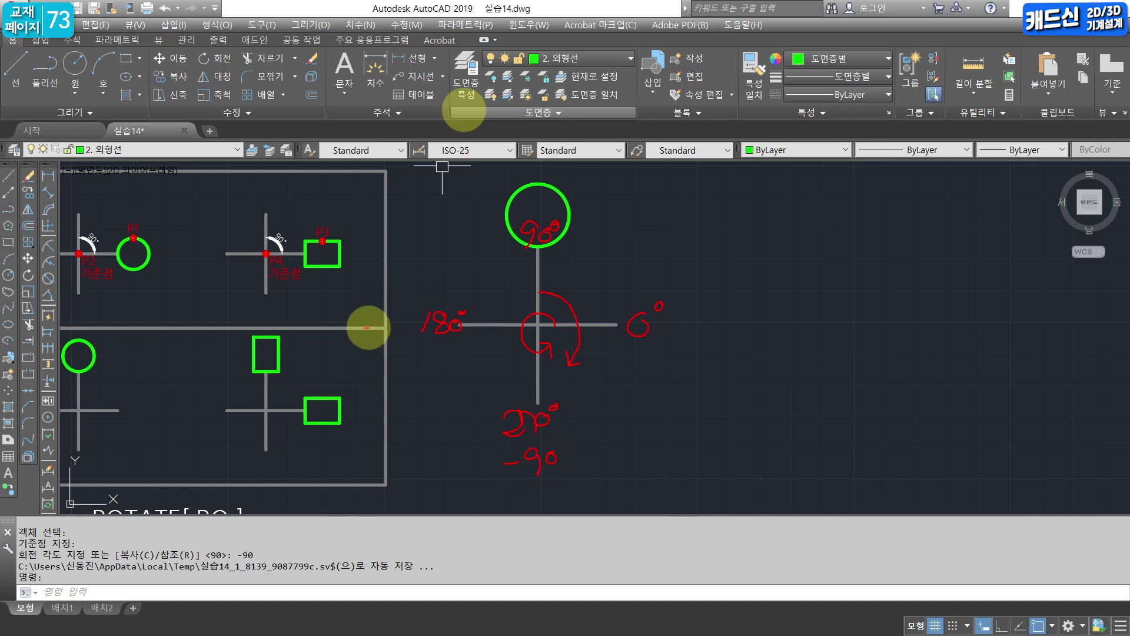
drag(362, 321, 415, 333)
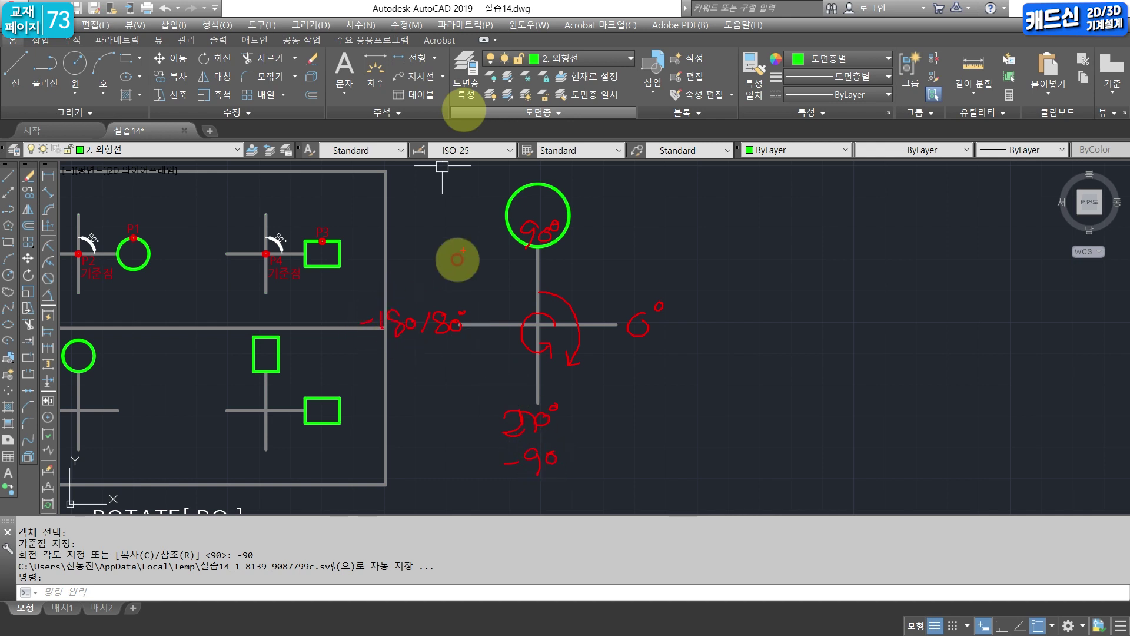
mouse_move(520, 199)
mouse_down()
mouse_move(560, 212)
mouse_move(571, 194)
mouse_move(558, 191)
mouse_up()
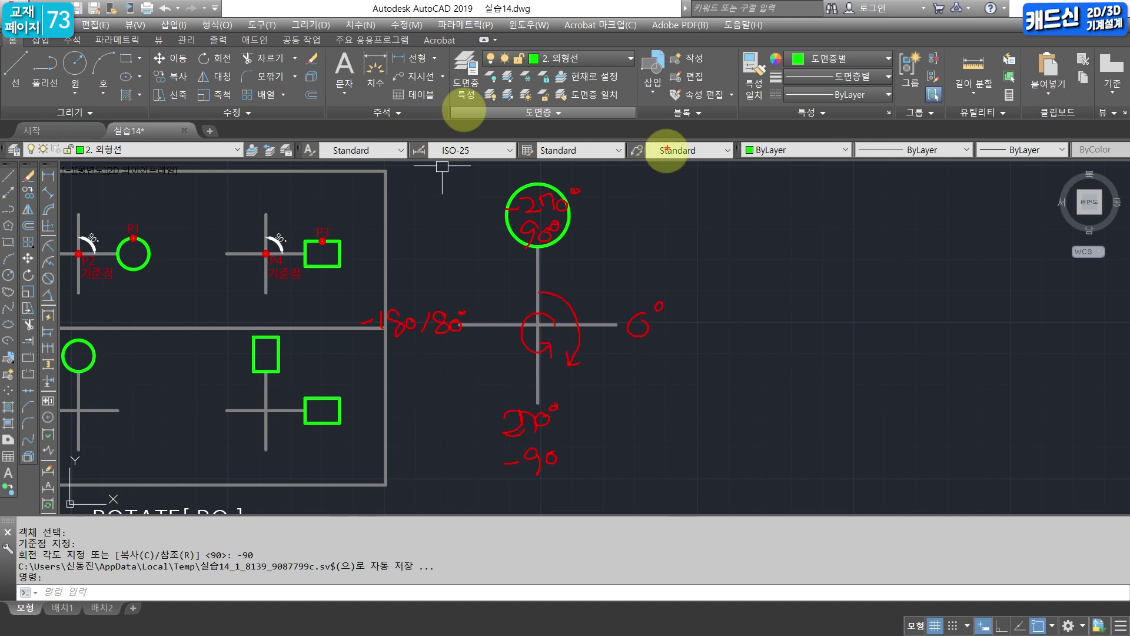
drag(615, 190, 495, 405)
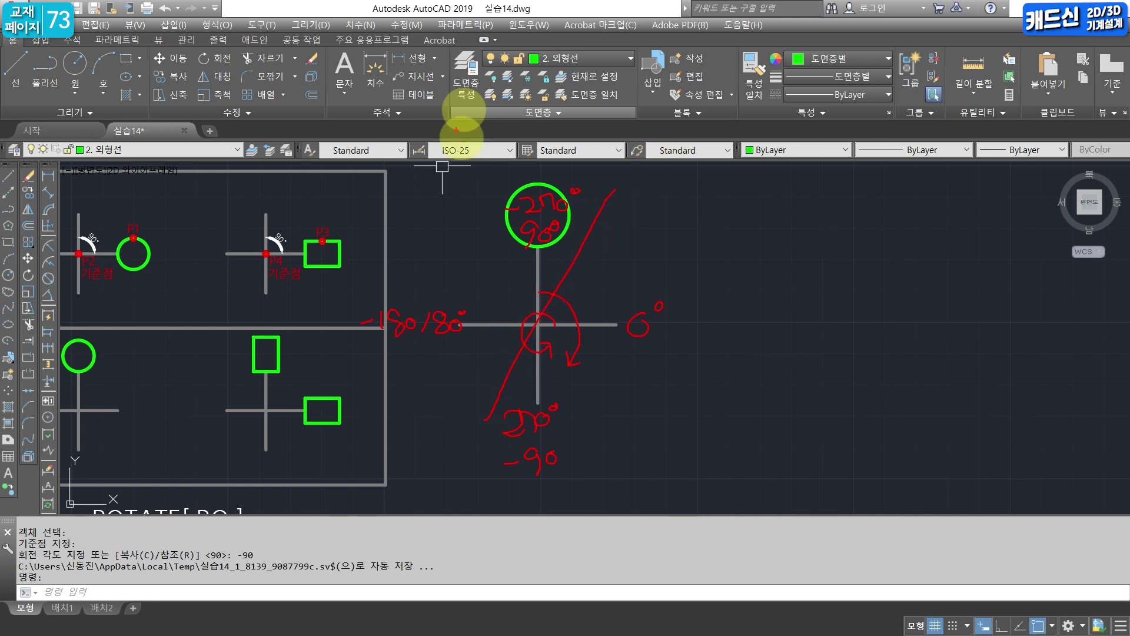
drag(458, 180, 608, 356)
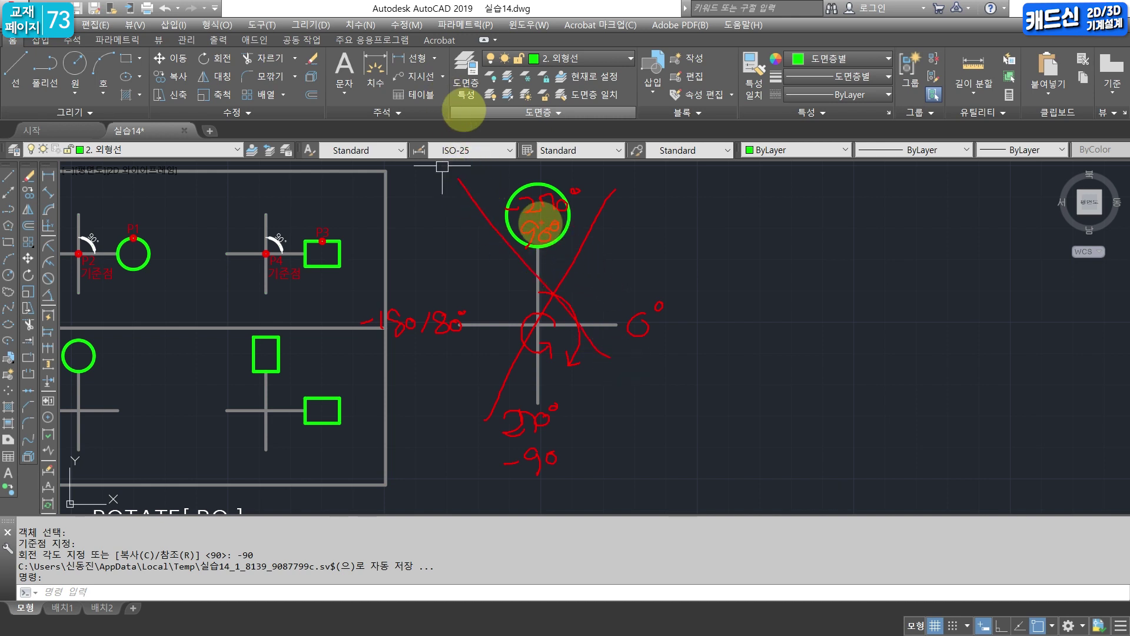
key(Escape)
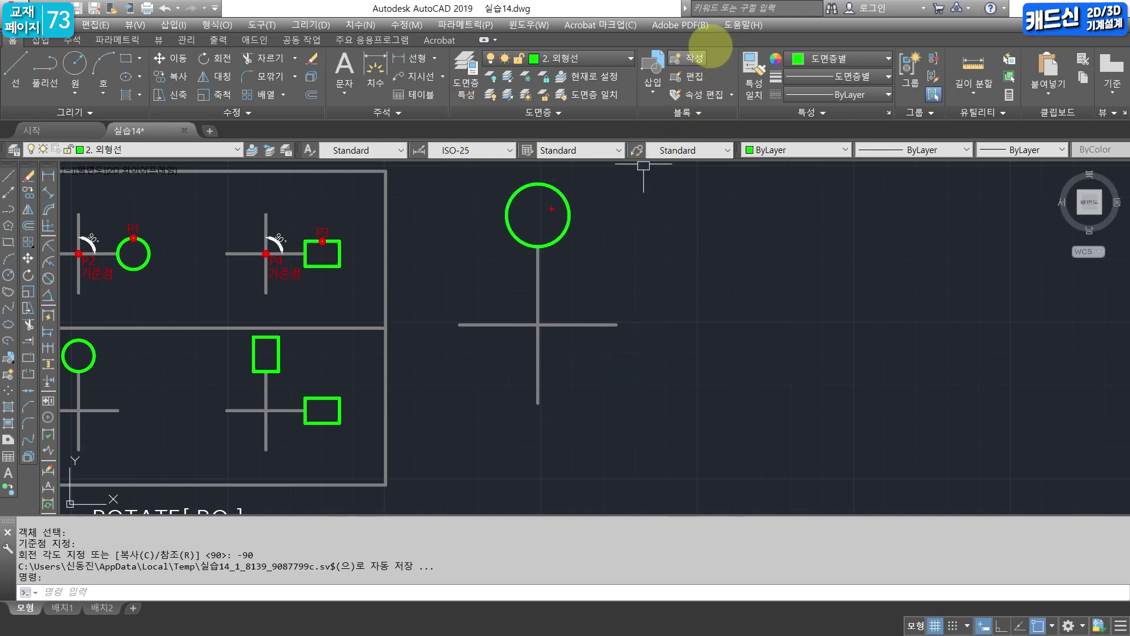
drag(552, 200, 557, 195)
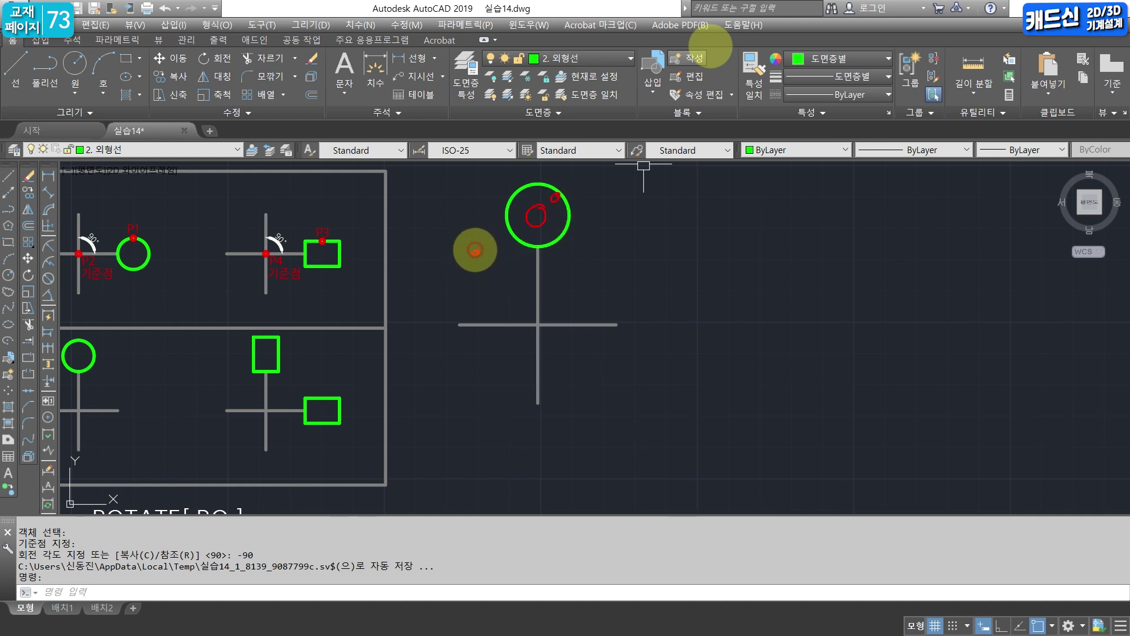
mouse_move(486, 267)
mouse_down()
mouse_move(532, 317)
mouse_move(528, 265)
mouse_move(502, 272)
mouse_move(500, 245)
mouse_up()
drag(461, 321, 534, 313)
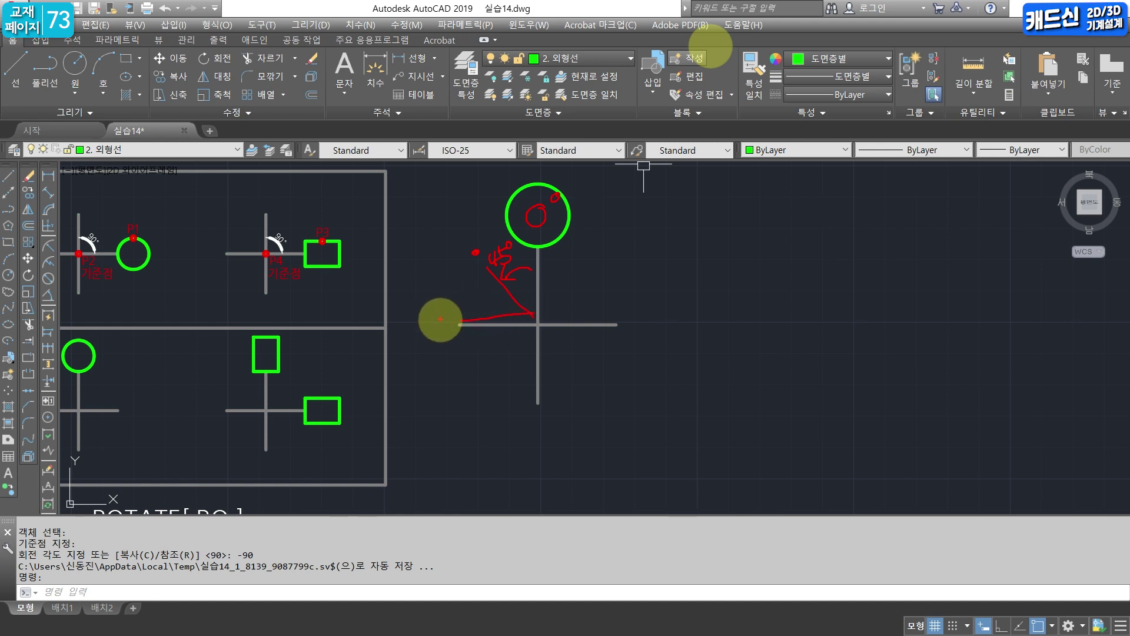
drag(453, 304, 456, 305)
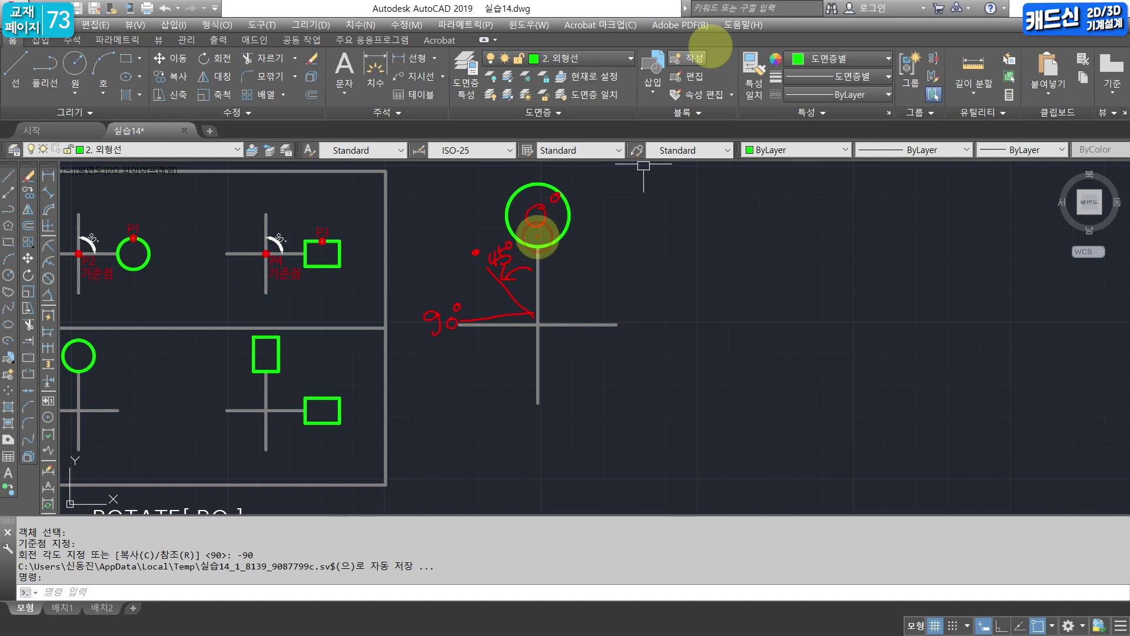
mouse_move(537, 238)
mouse_down()
mouse_move(565, 192)
mouse_move(546, 234)
mouse_move(558, 203)
mouse_move(517, 188)
mouse_up()
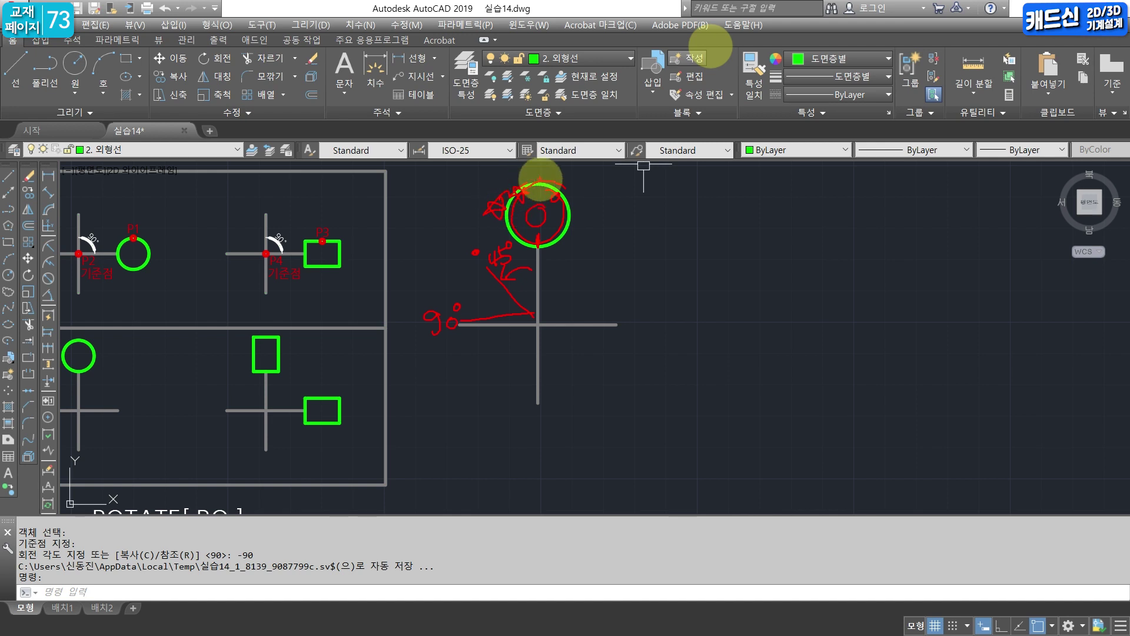
key(Escape)
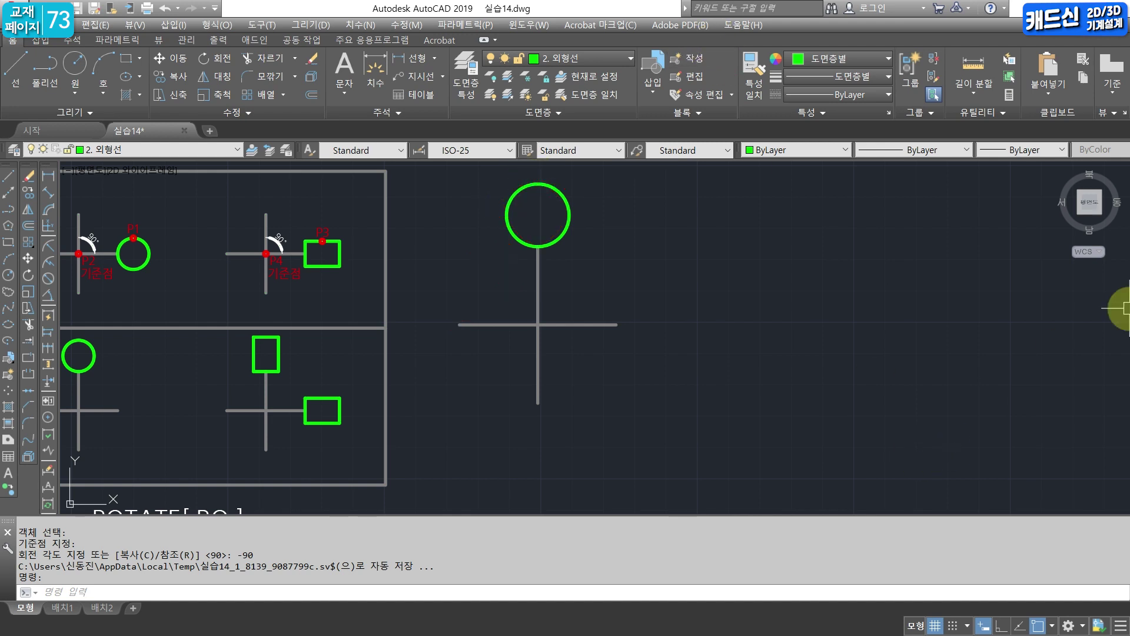
Rotate the circle at the upper end of the vertical grey line by 45° about the crossing of the grey lines.
text(R)
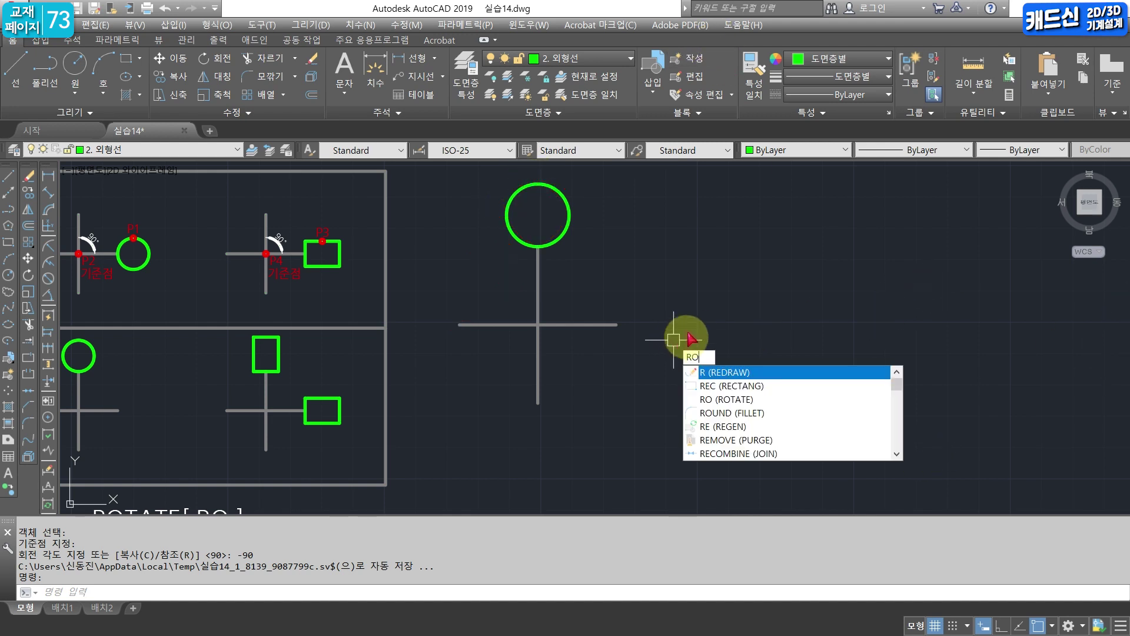
text(O)
key(Return)
click(560, 191)
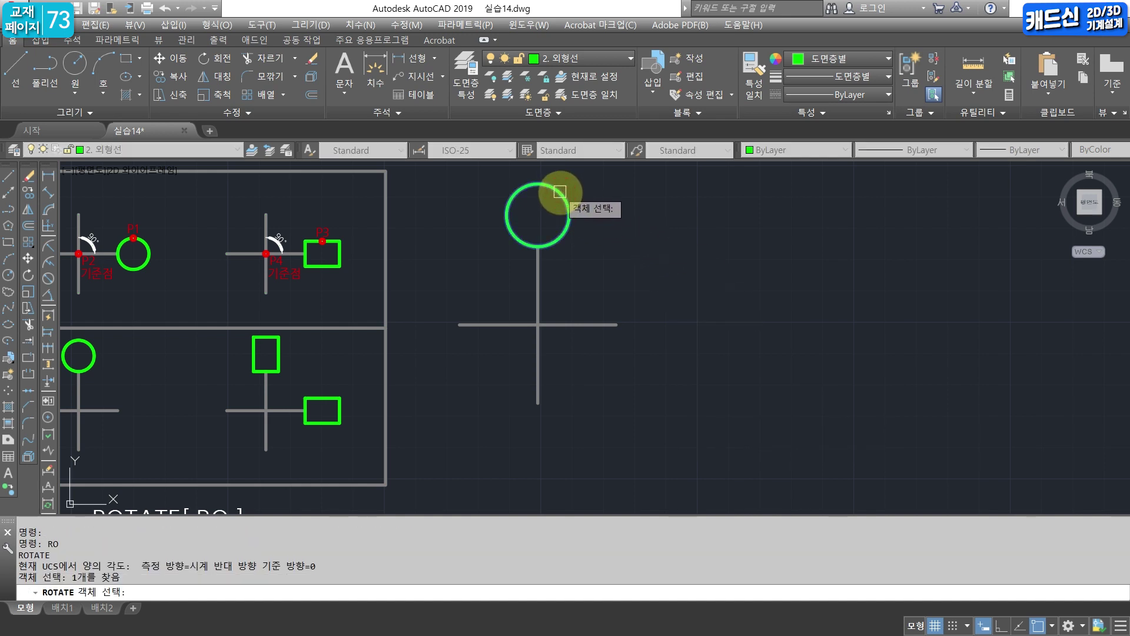
key(Return)
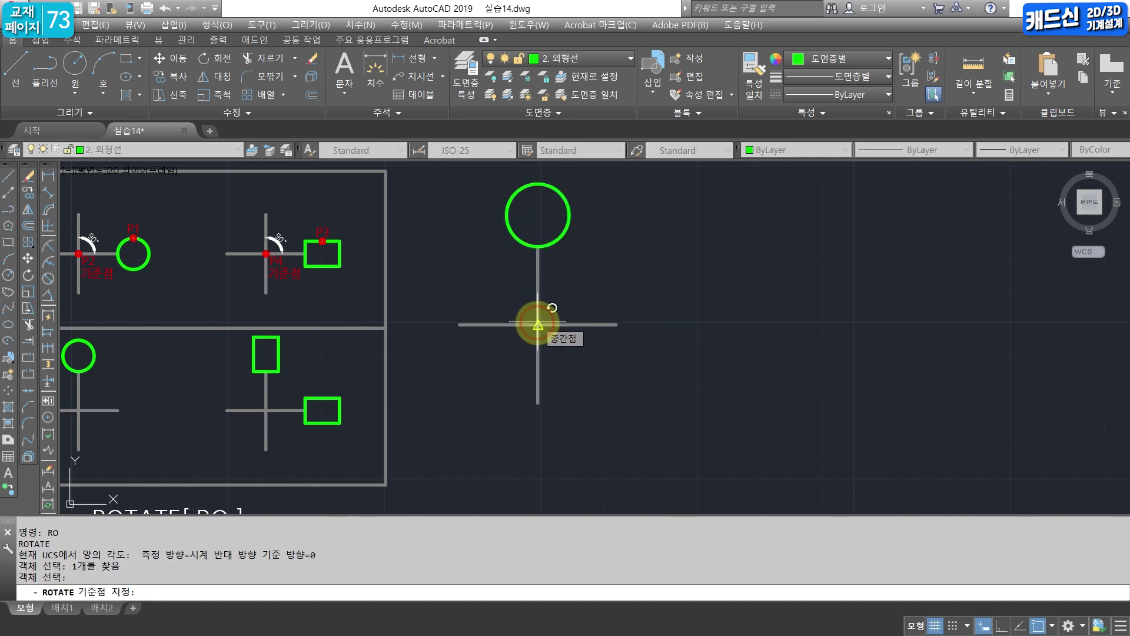
click(537, 325)
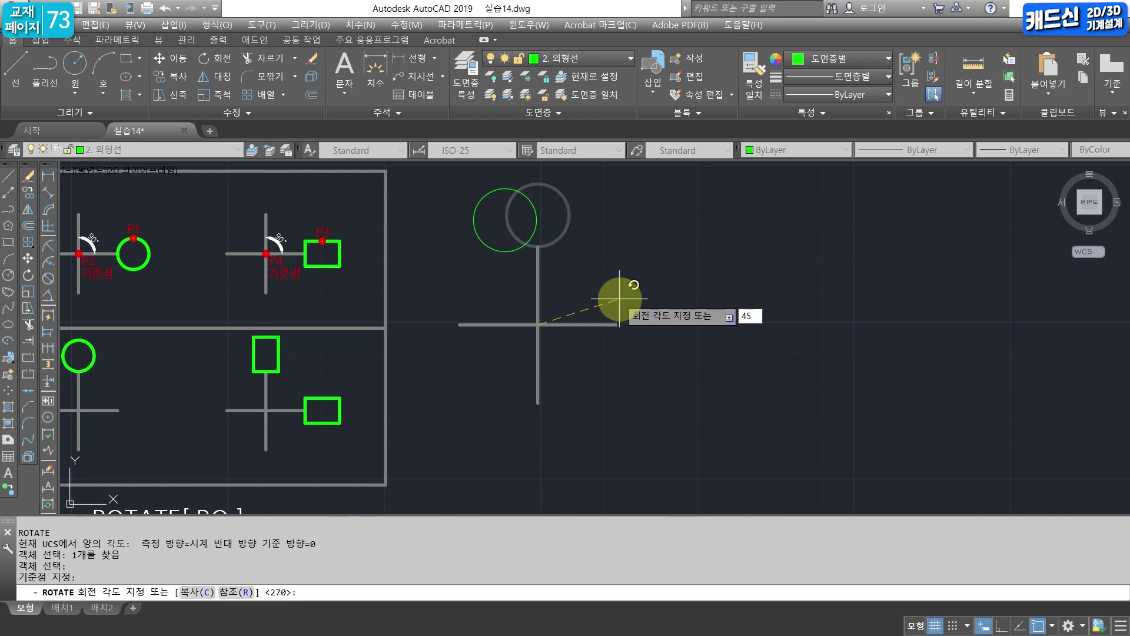
key(Return)
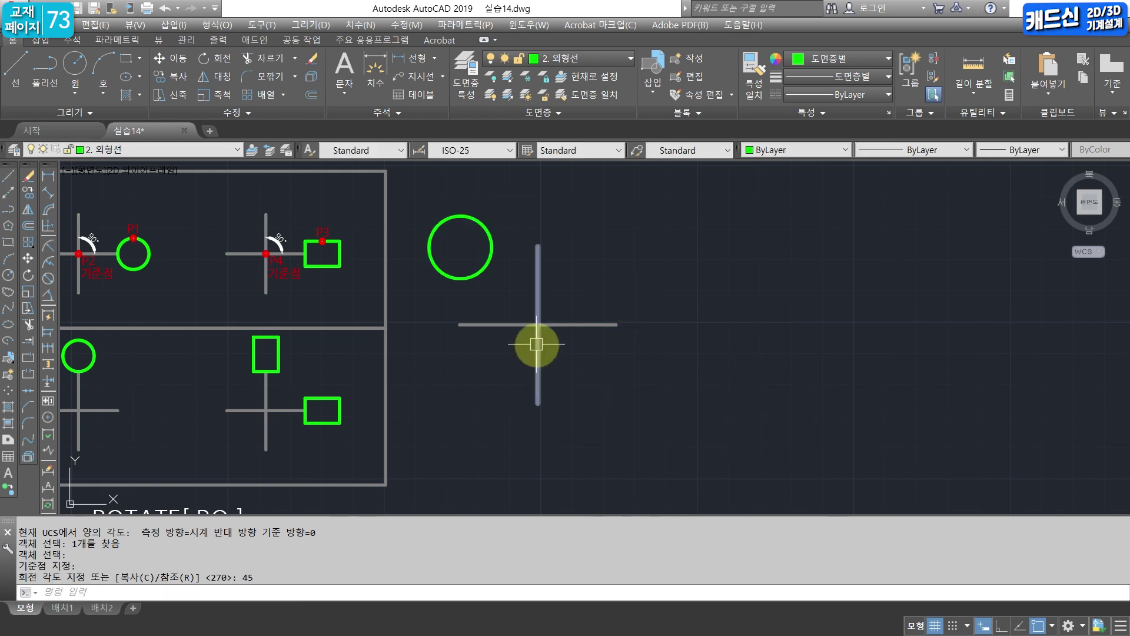
Rotate a copy of the circle about the line crossing to the diagonally opposite side, with ortho mode turned on.
mouse_move(537, 345)
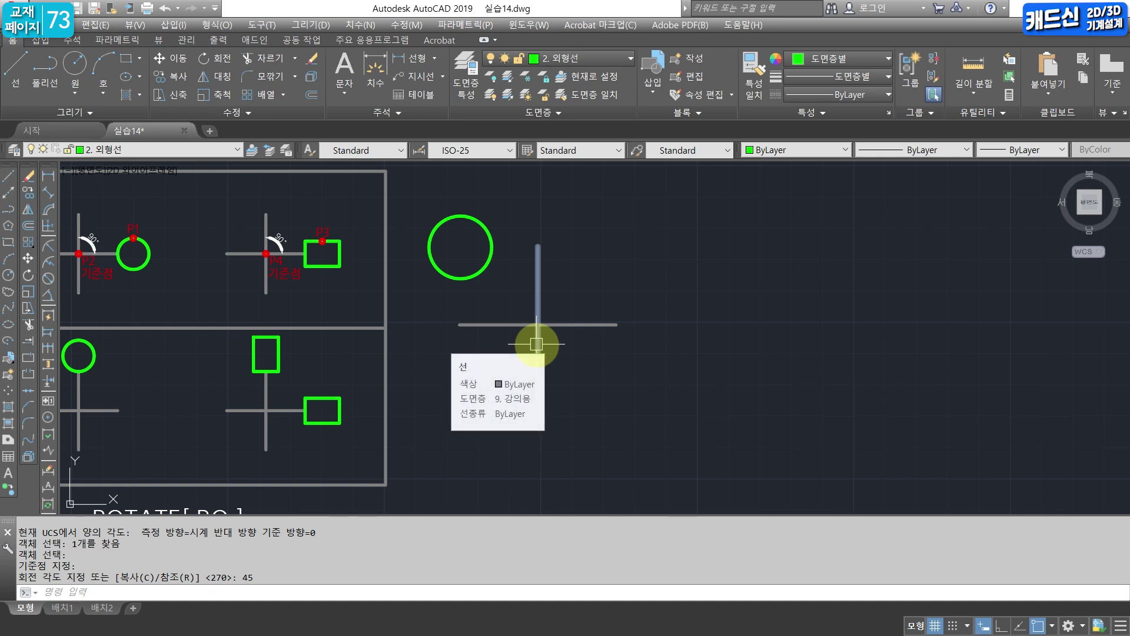
text(ro)
key(Return)
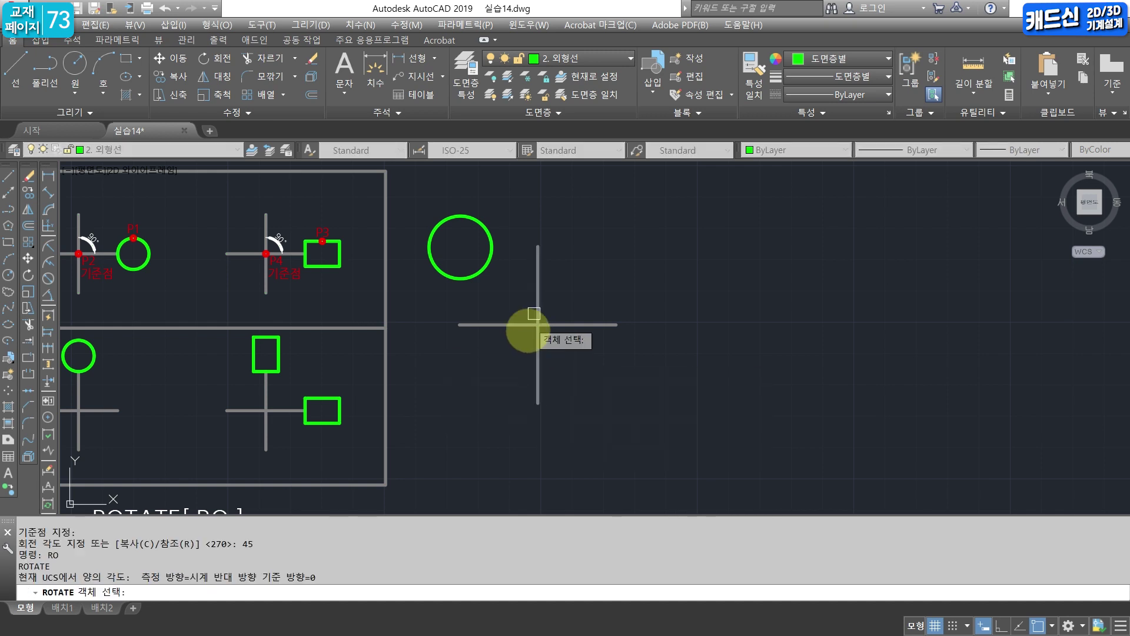
click(493, 229)
key(Return)
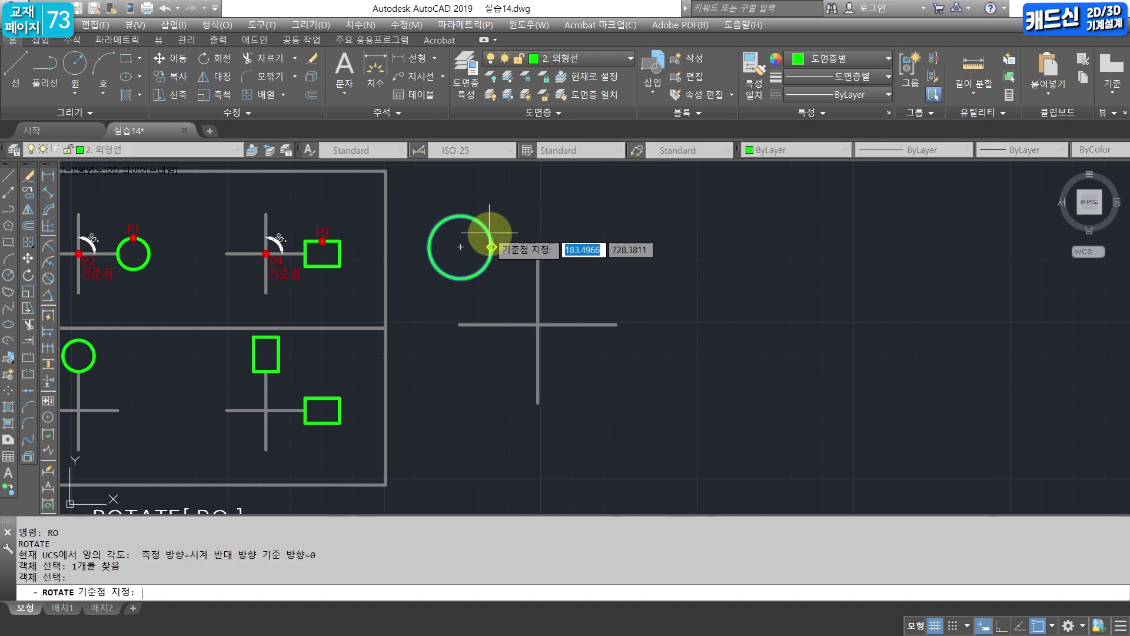
click(538, 325)
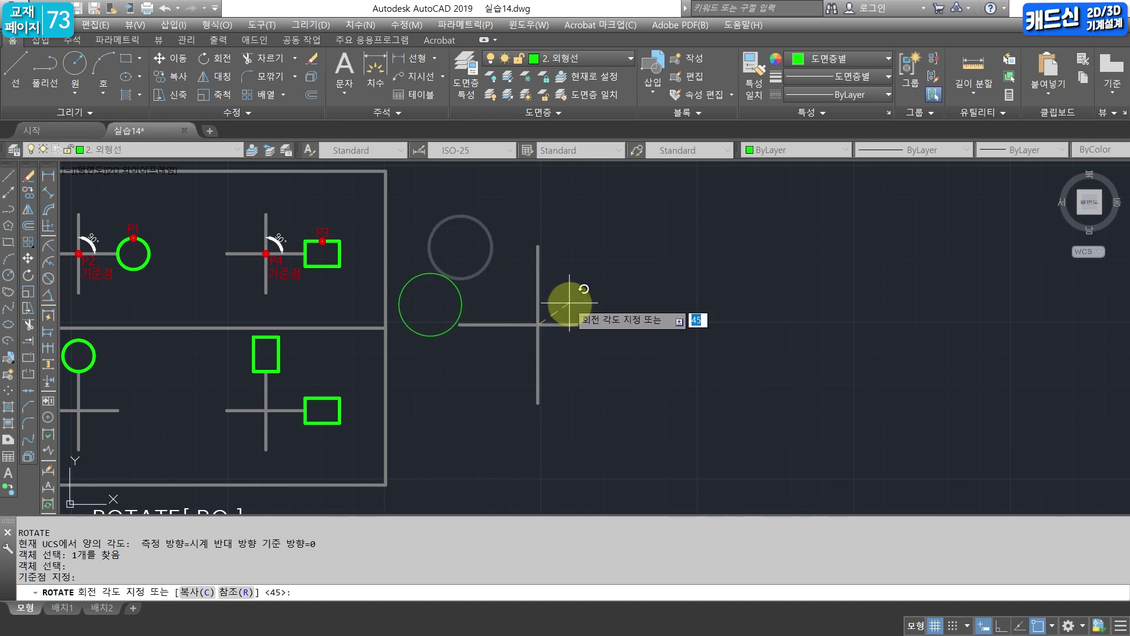
key(Return)
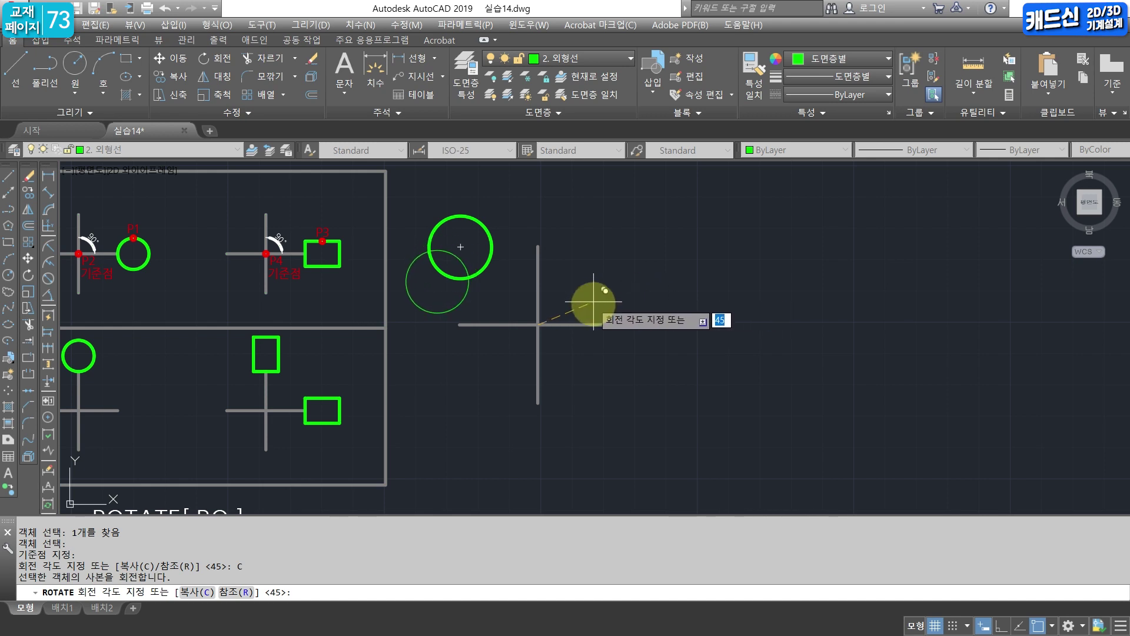
key(F8)
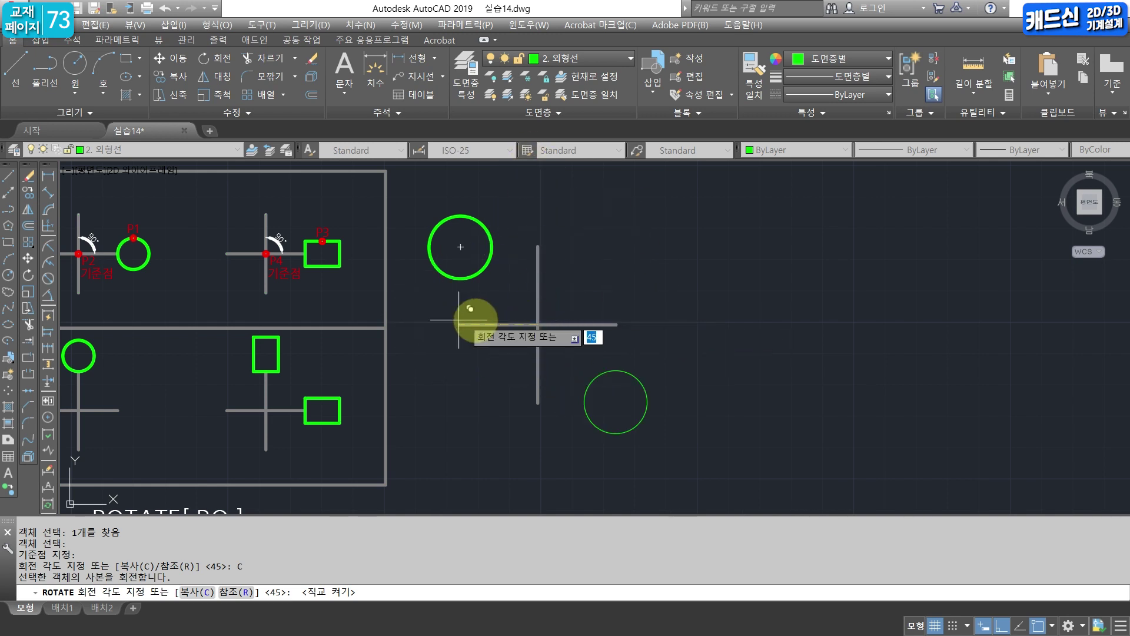
click(418, 319)
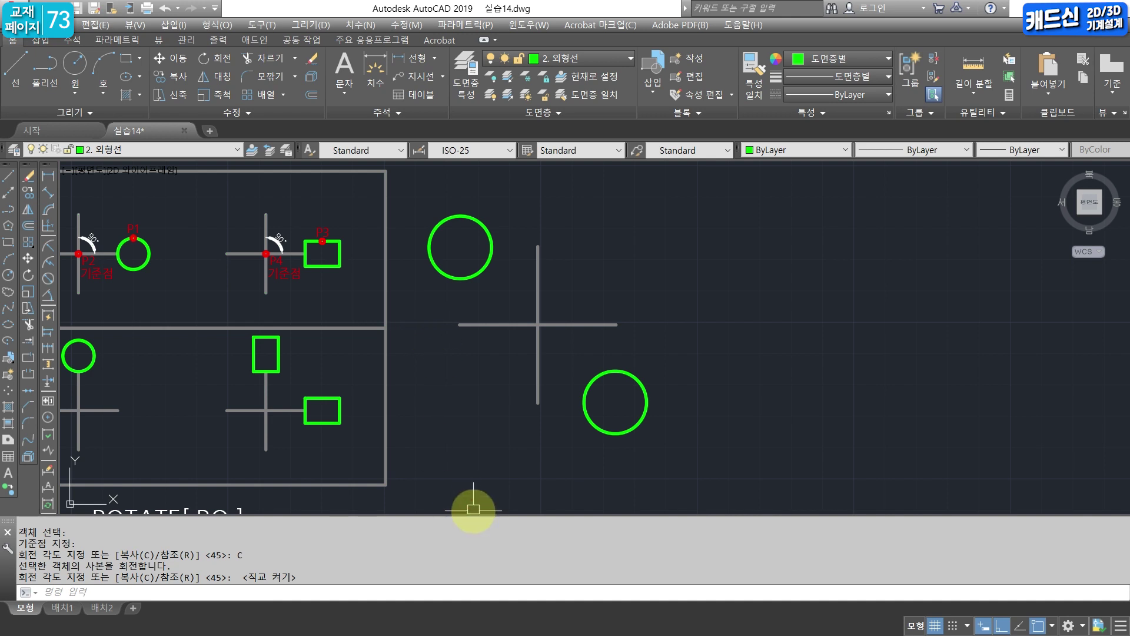
Draw a 10 by 10 square in the empty area beside the SCALE example frame.
scroll(496, 480, down, 2)
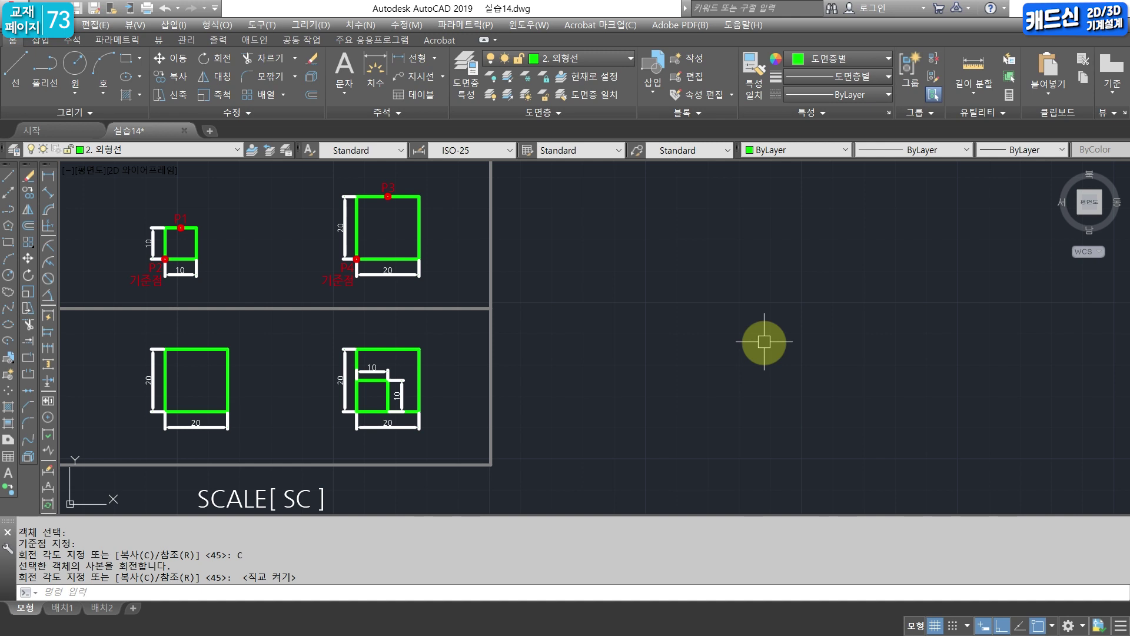
text(REC)
key(Return)
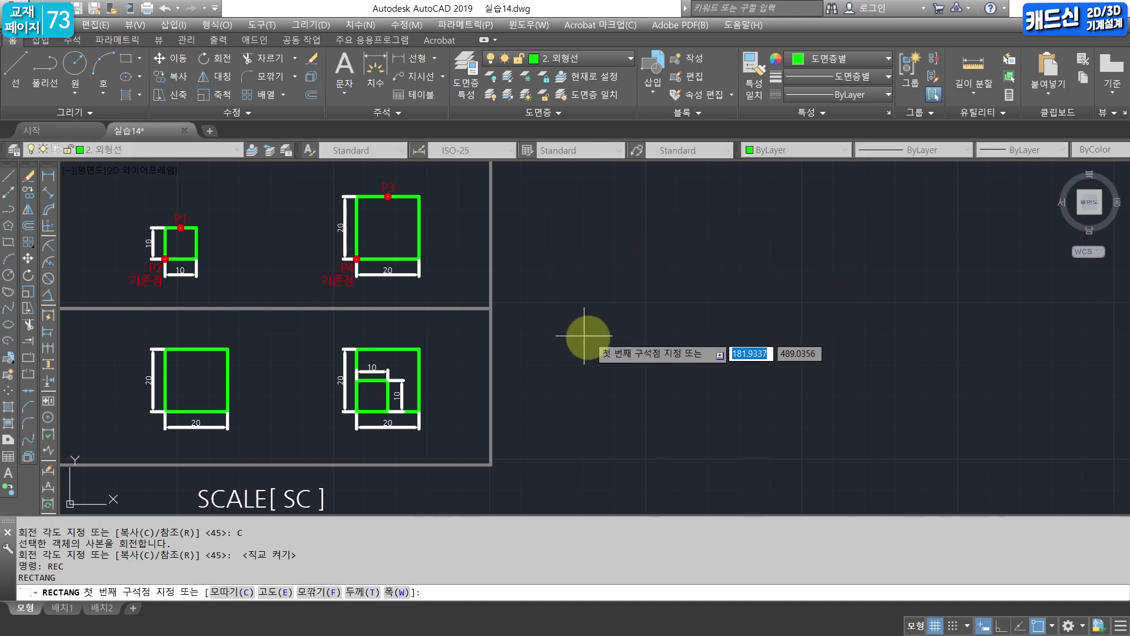
click(580, 366)
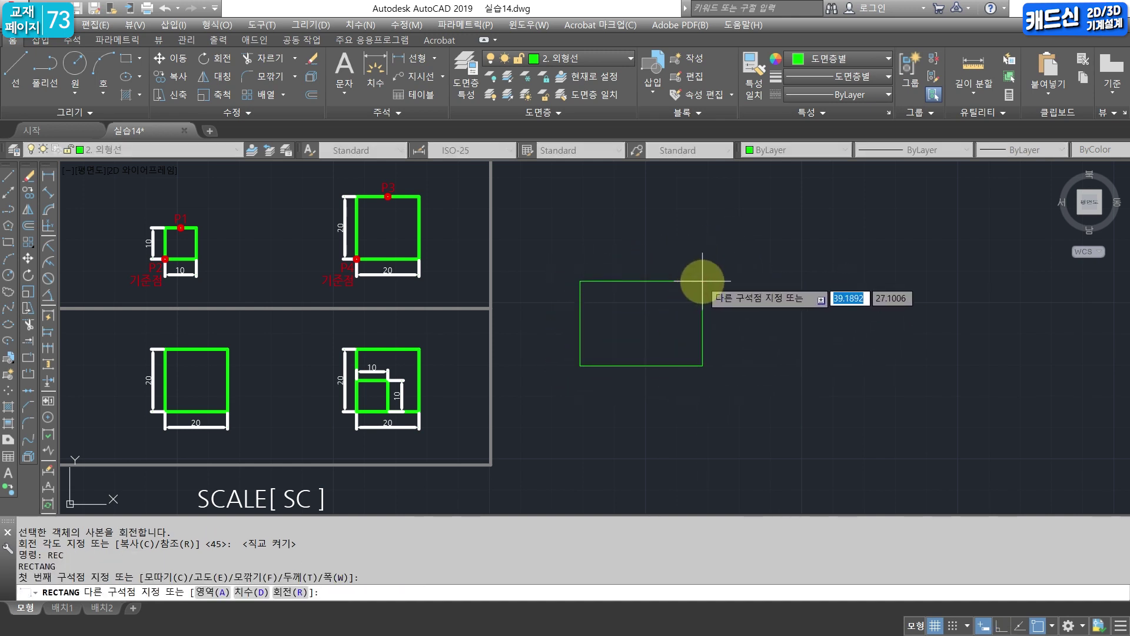
text(10)
key(Tab)
text(10)
key(Return)
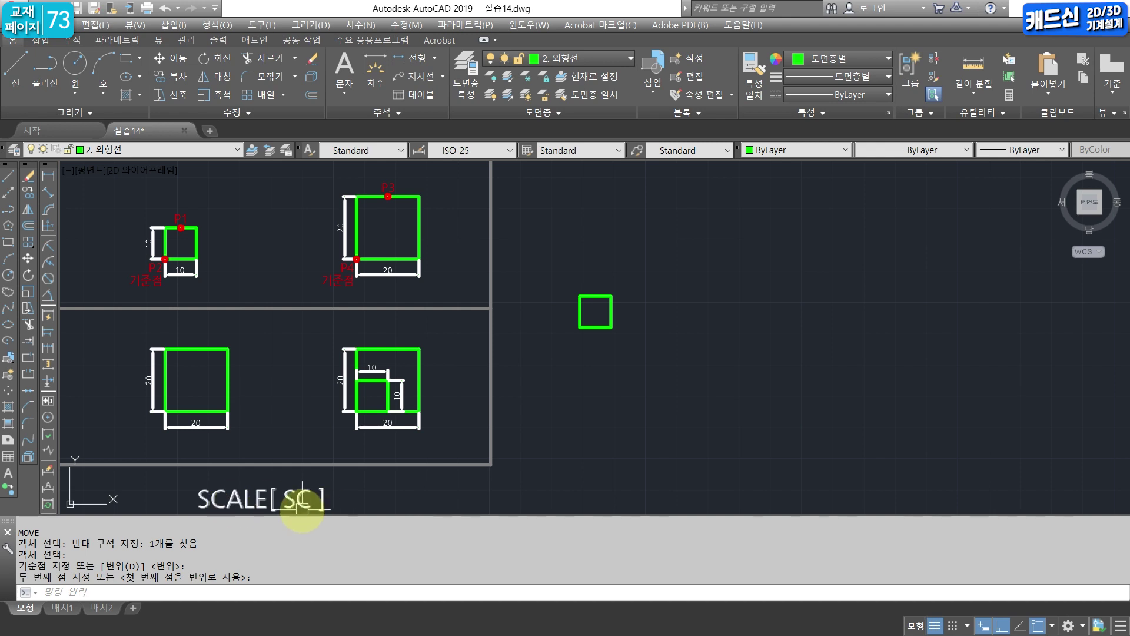
Scale the square beside the SCALE example frame by a factor of 2 from its lower-left corner.
click(482, 587)
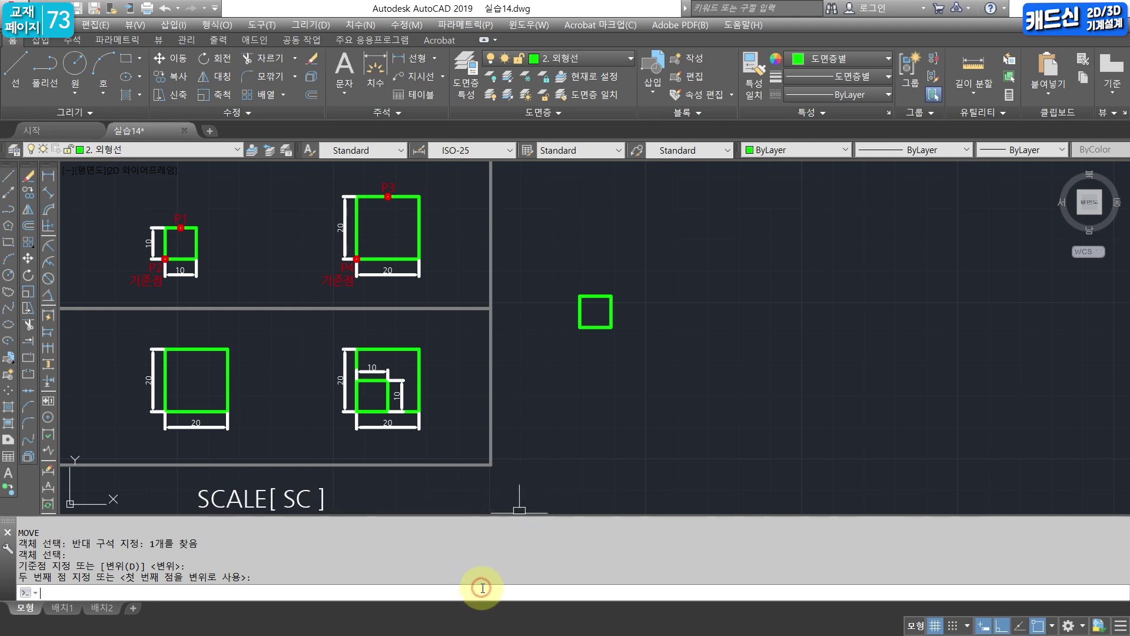
text(sc)
key(Return)
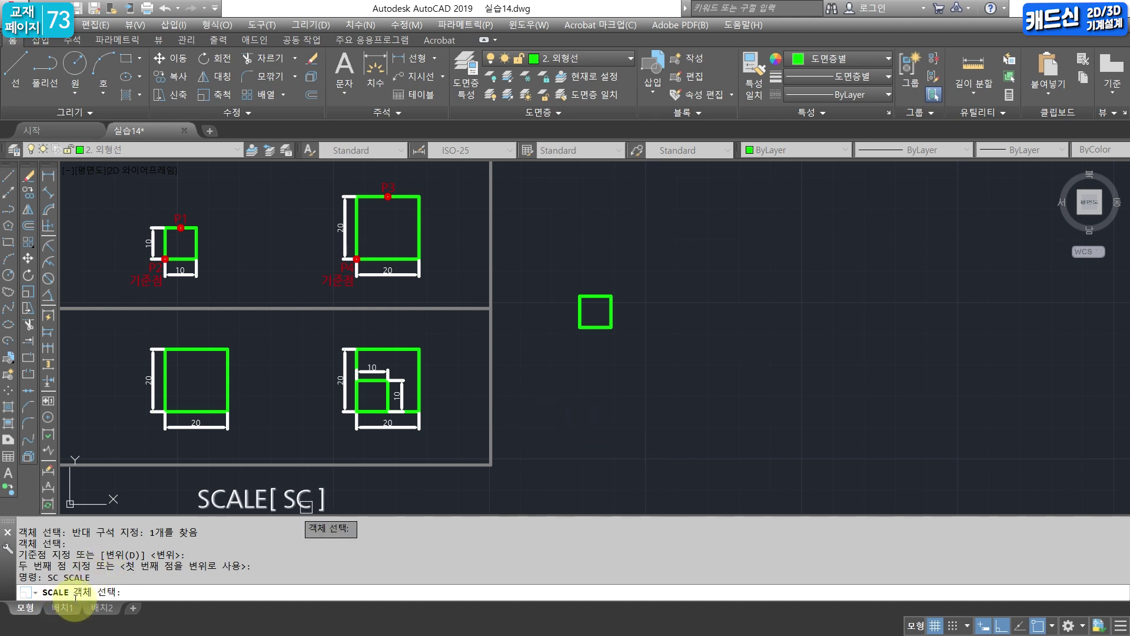
click(600, 295)
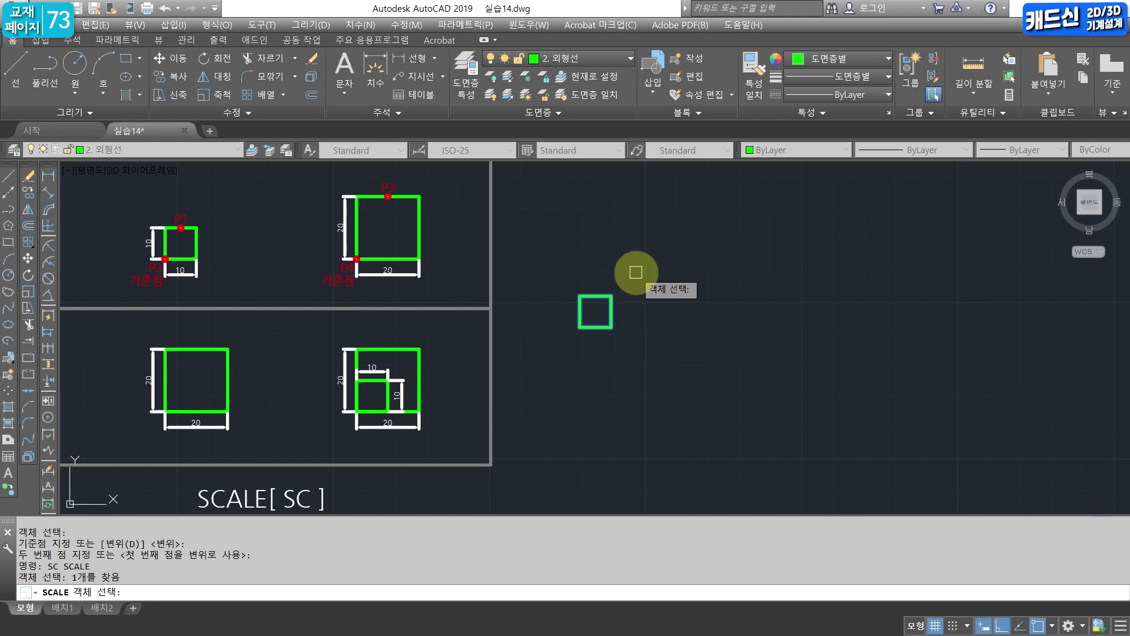
key(Return)
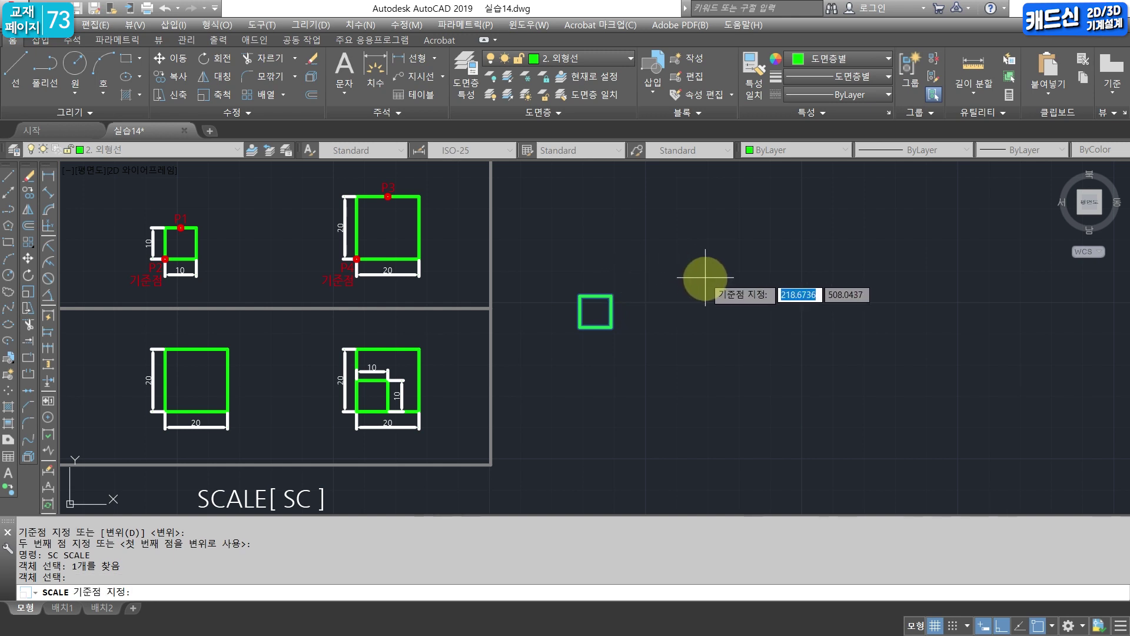
click(579, 327)
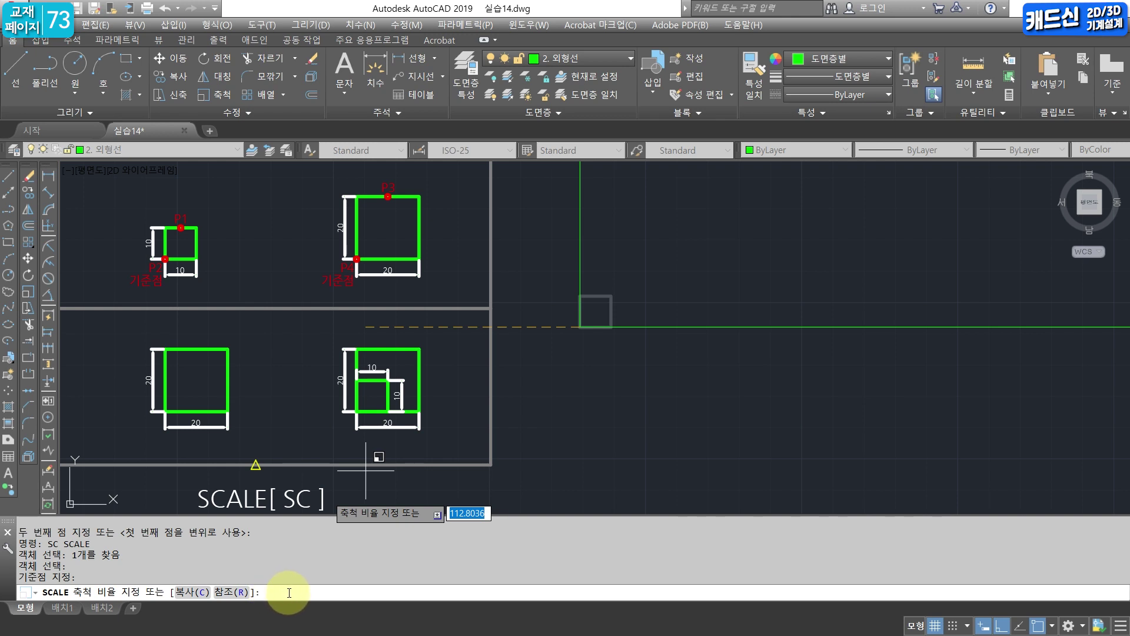
text(2)
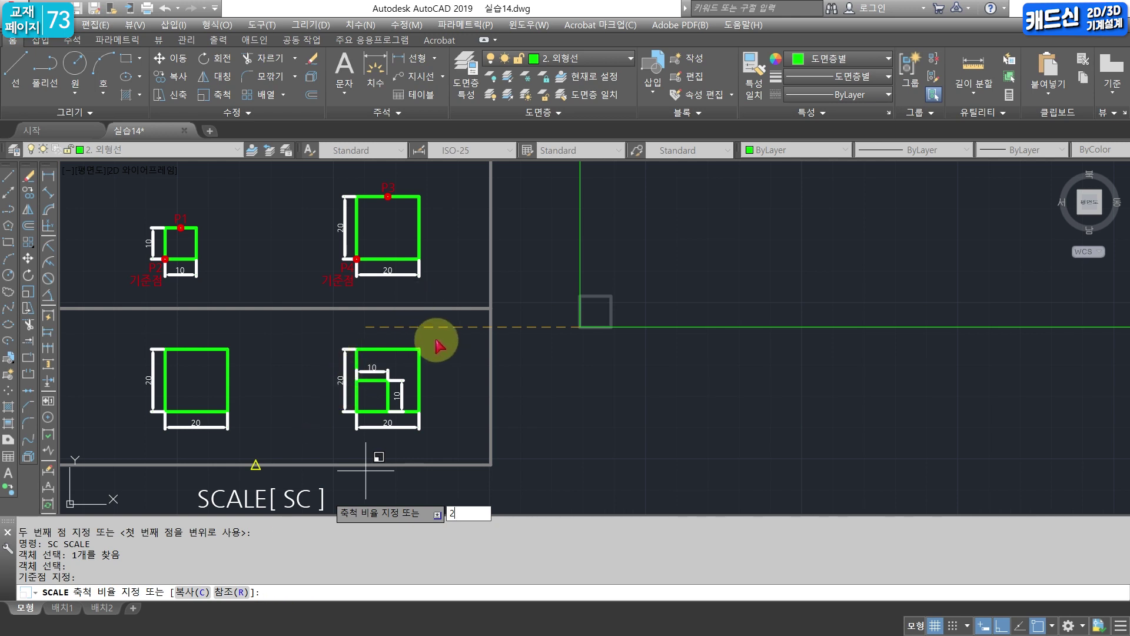
key(Return)
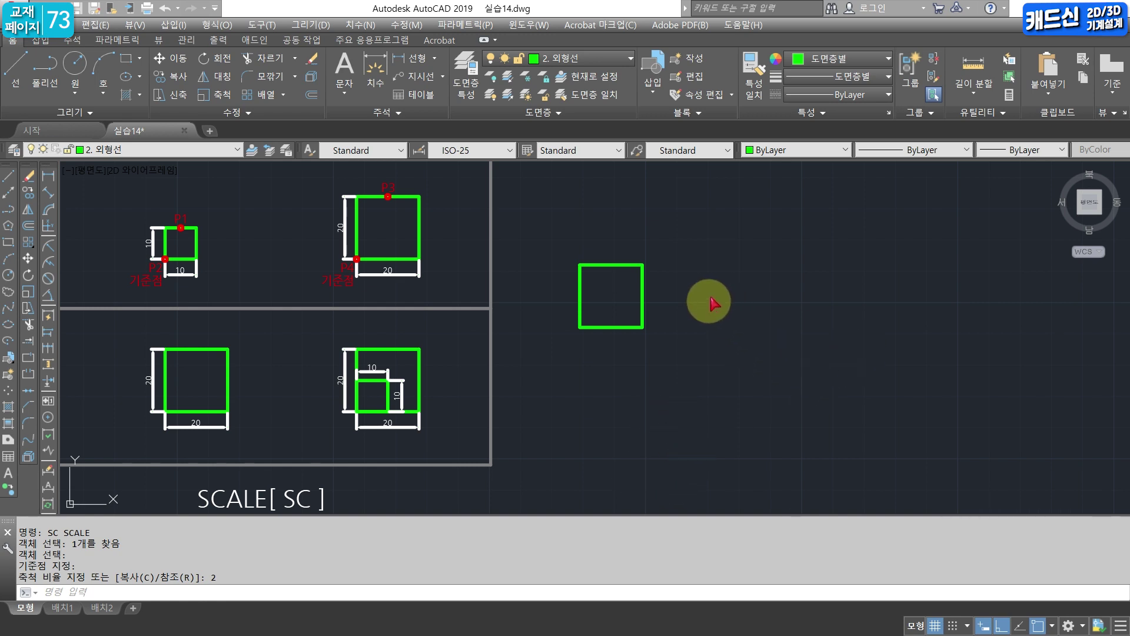
Scale the enlarged square by a factor of 1/2 from its lower-left corner.
text(sc)
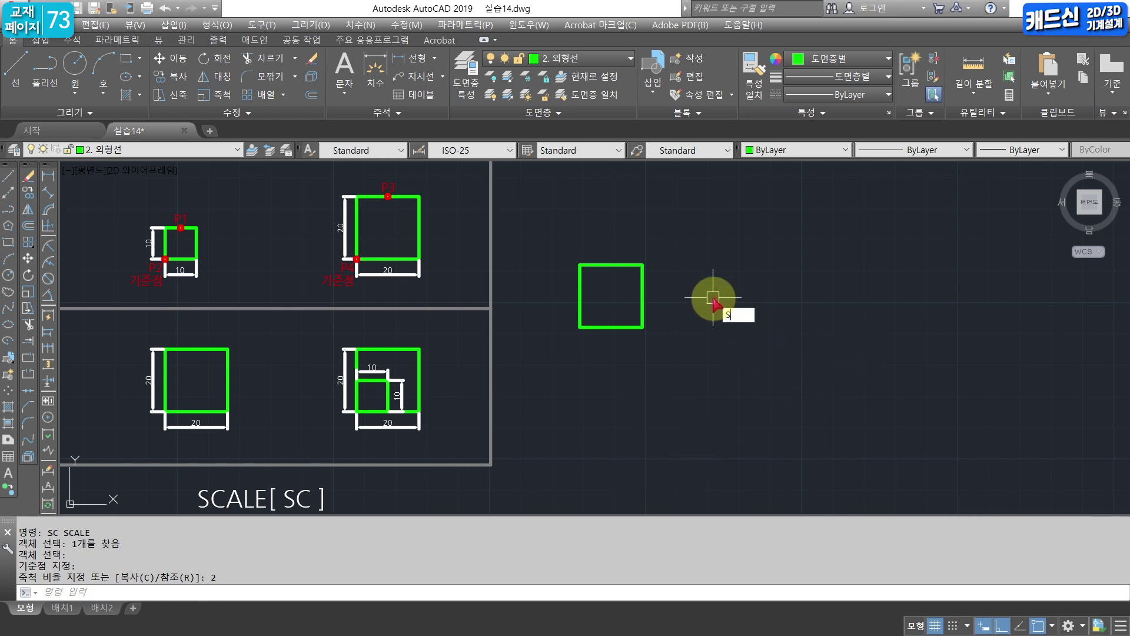
key(Return)
click(639, 262)
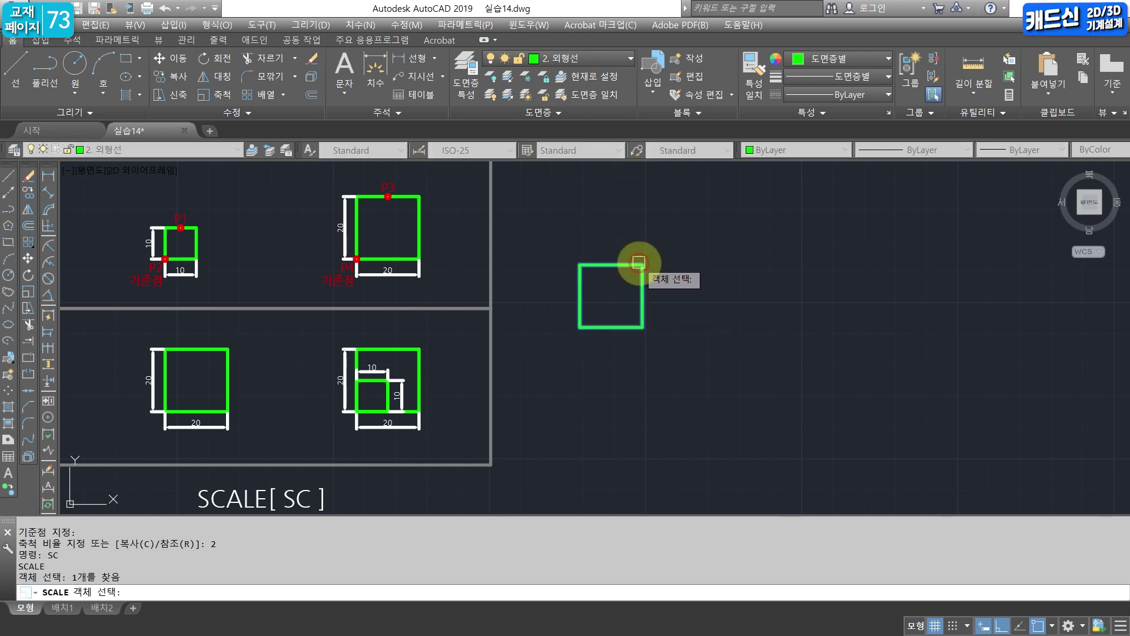
key(Return)
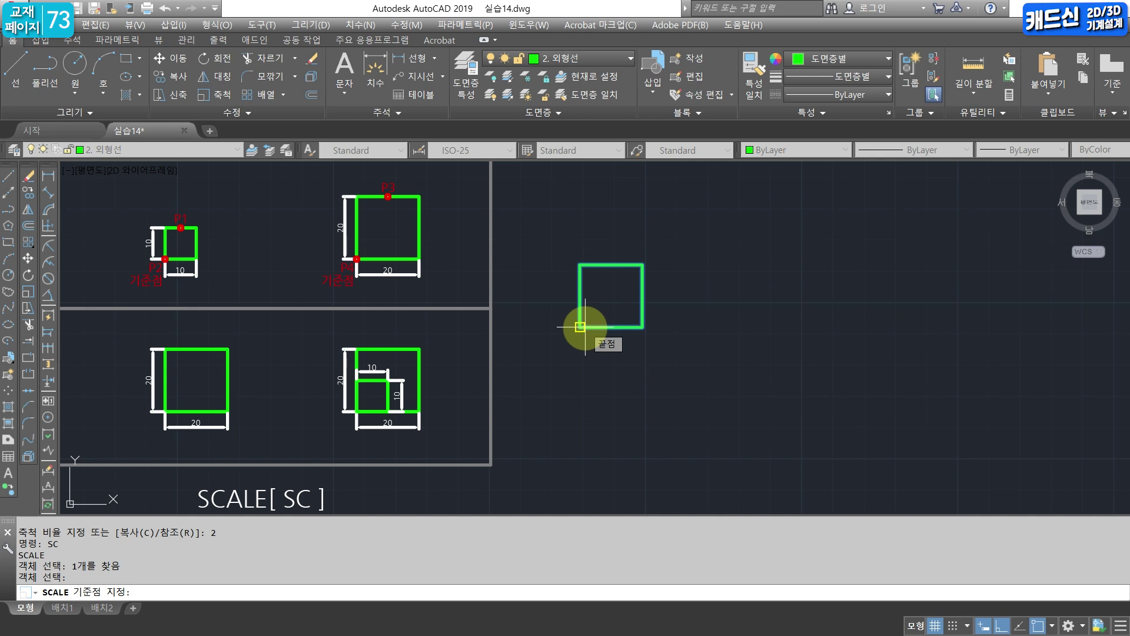
click(586, 326)
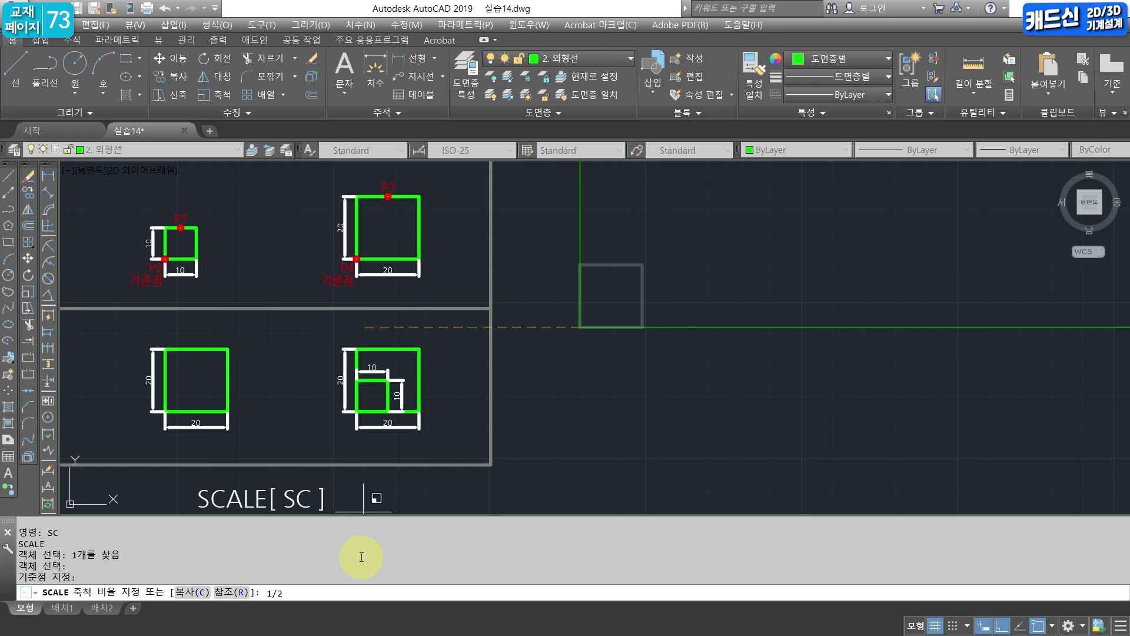
key(Return)
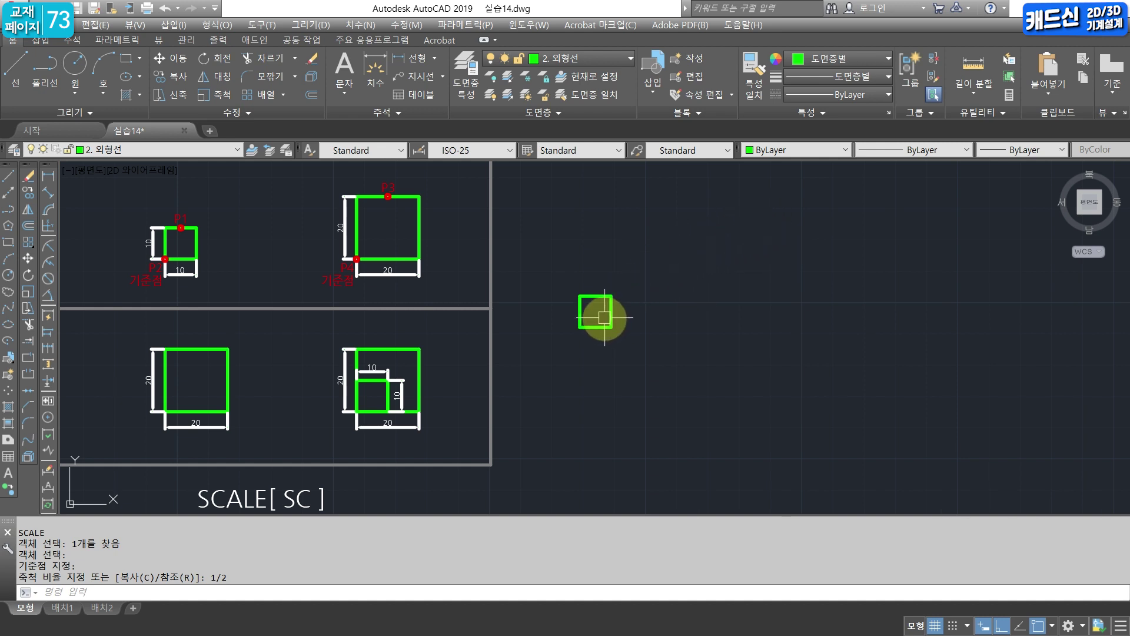
Scale a copy of the small square by a factor of 2 from its lower-left corner, keeping the original, and select the larger square.
text(SC)
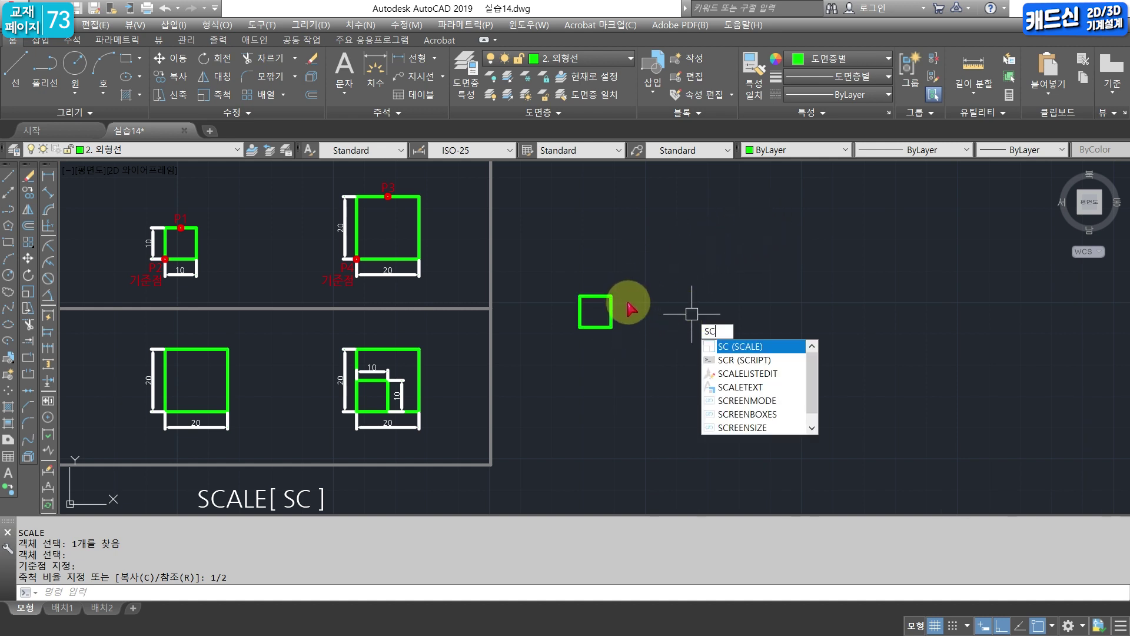
key(Return)
click(606, 296)
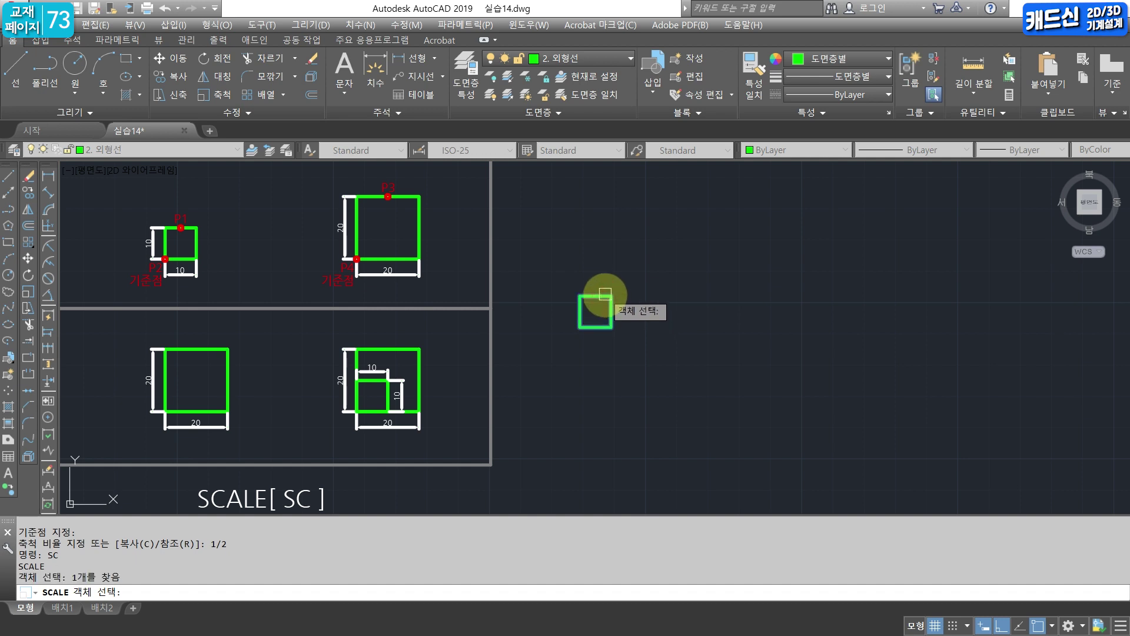
key(Return)
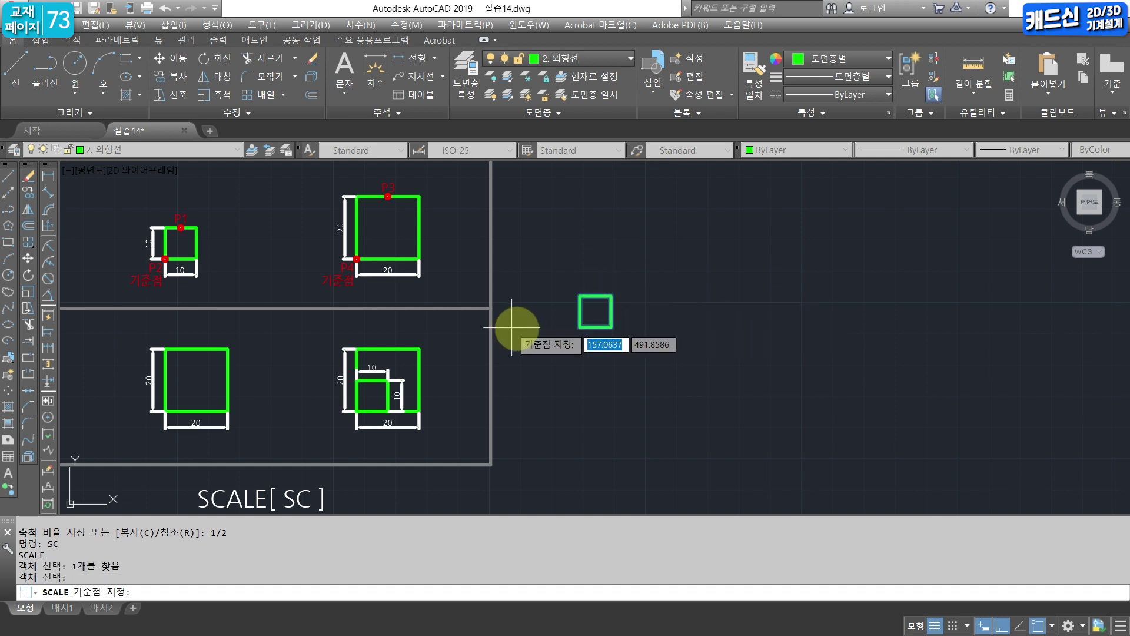
click(580, 327)
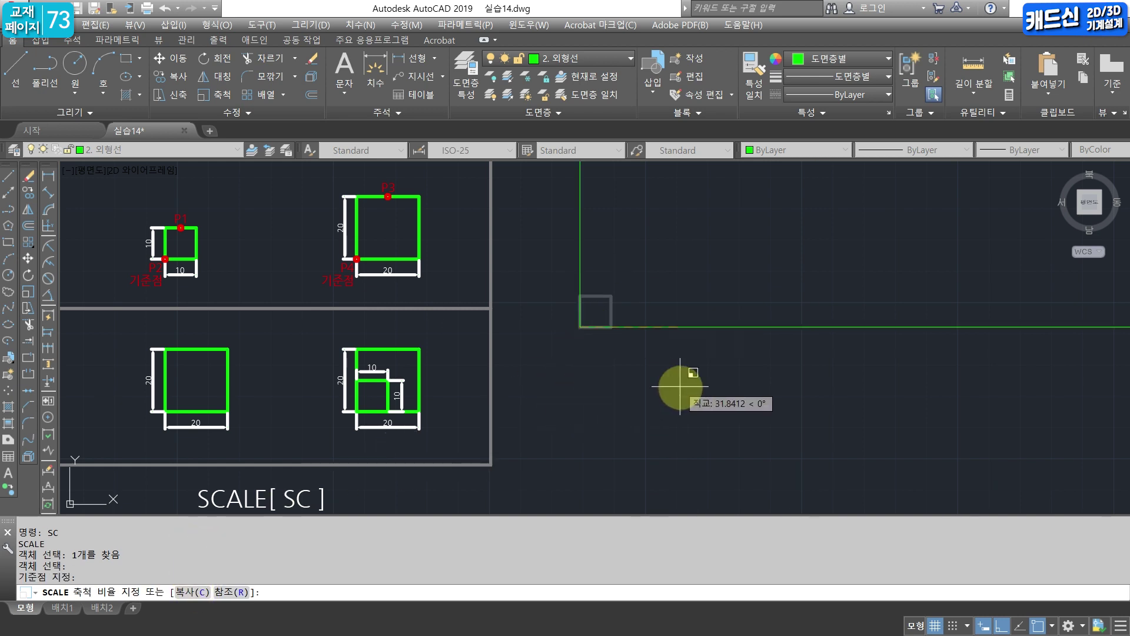
text(C)
key(Return)
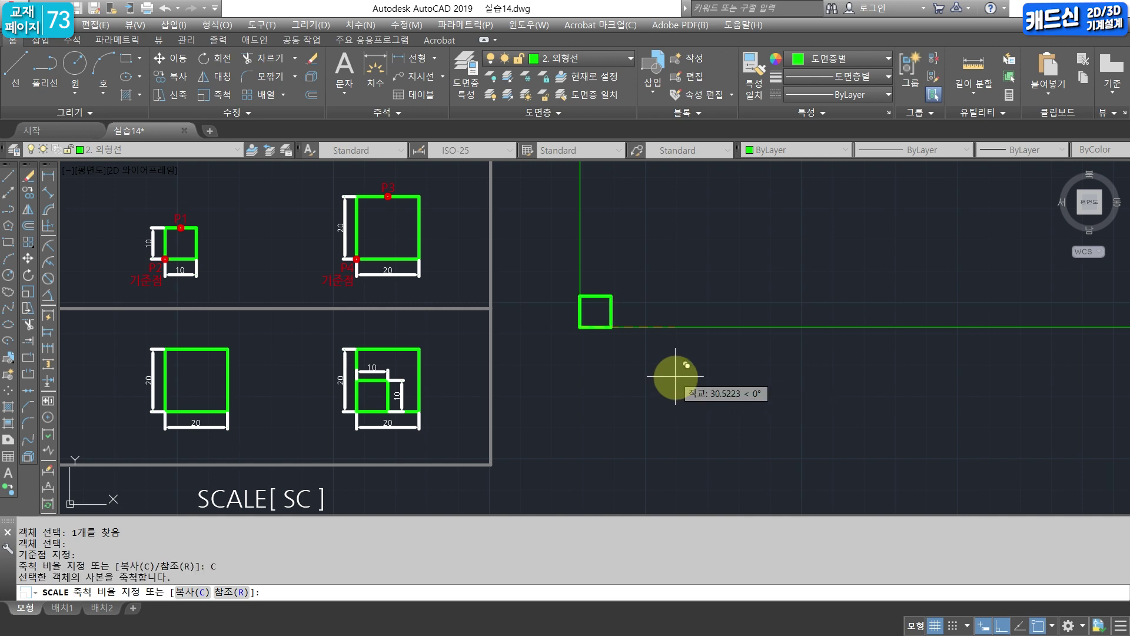
text(2)
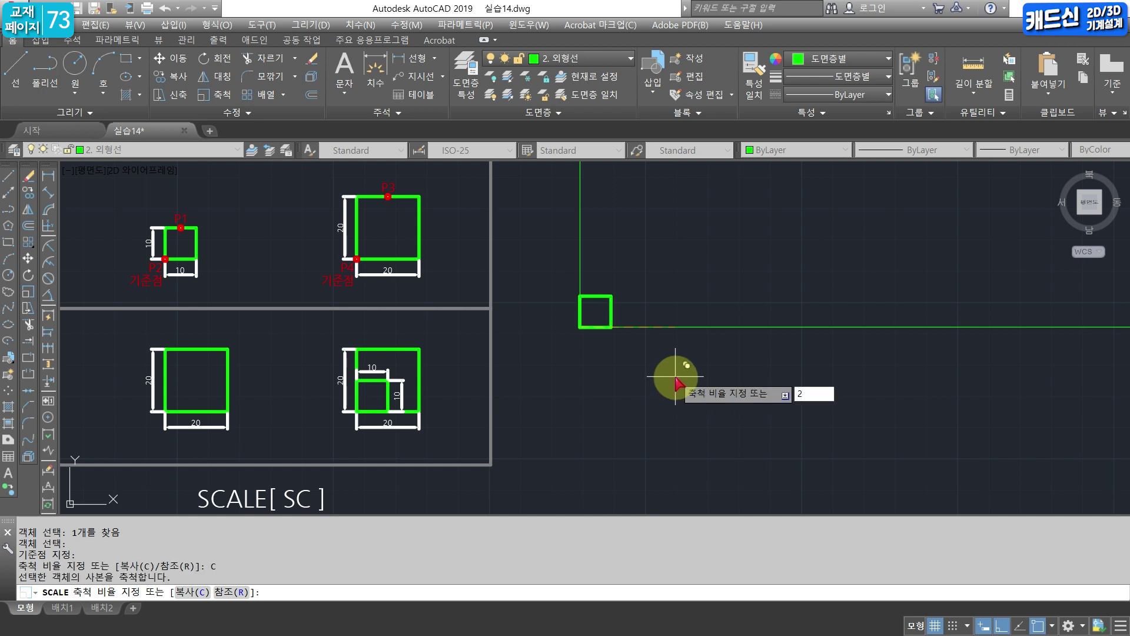
key(Return)
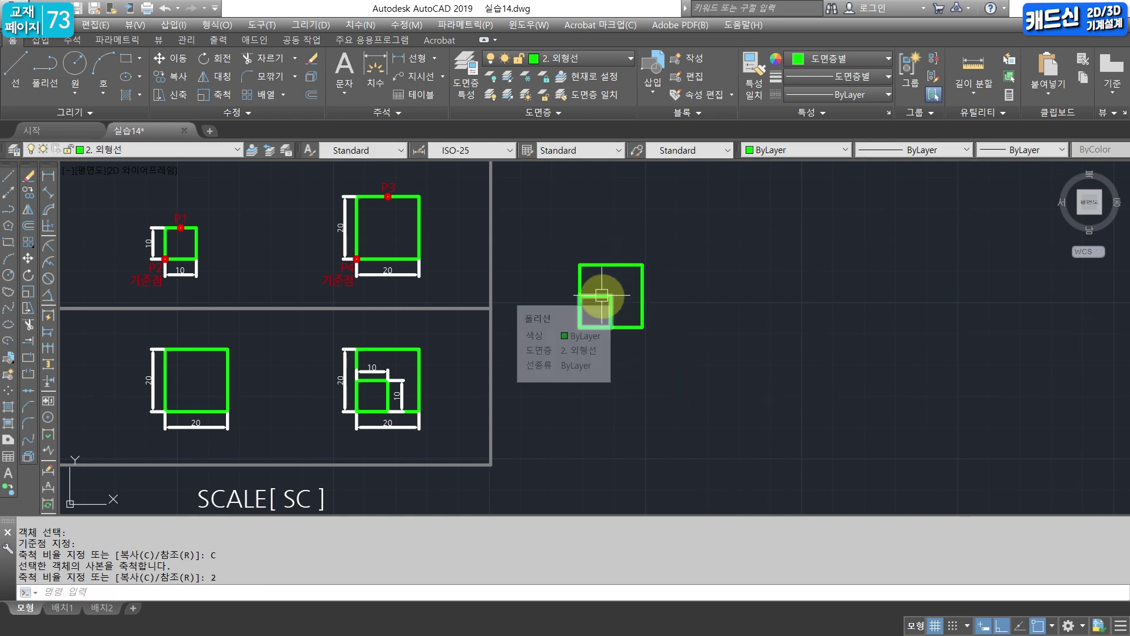
click(591, 266)
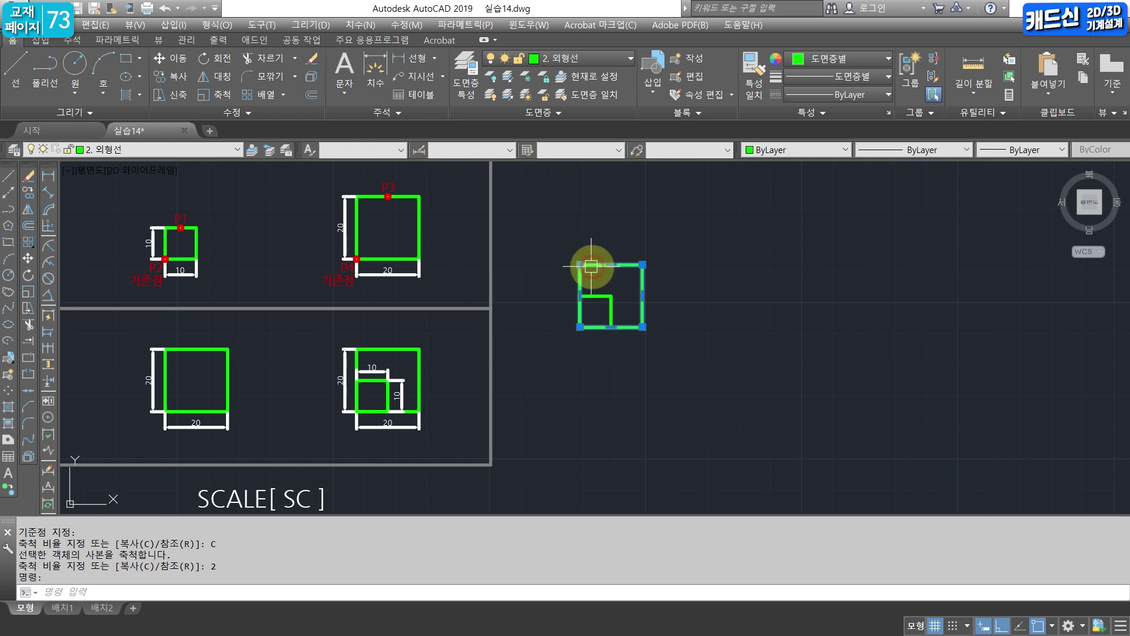